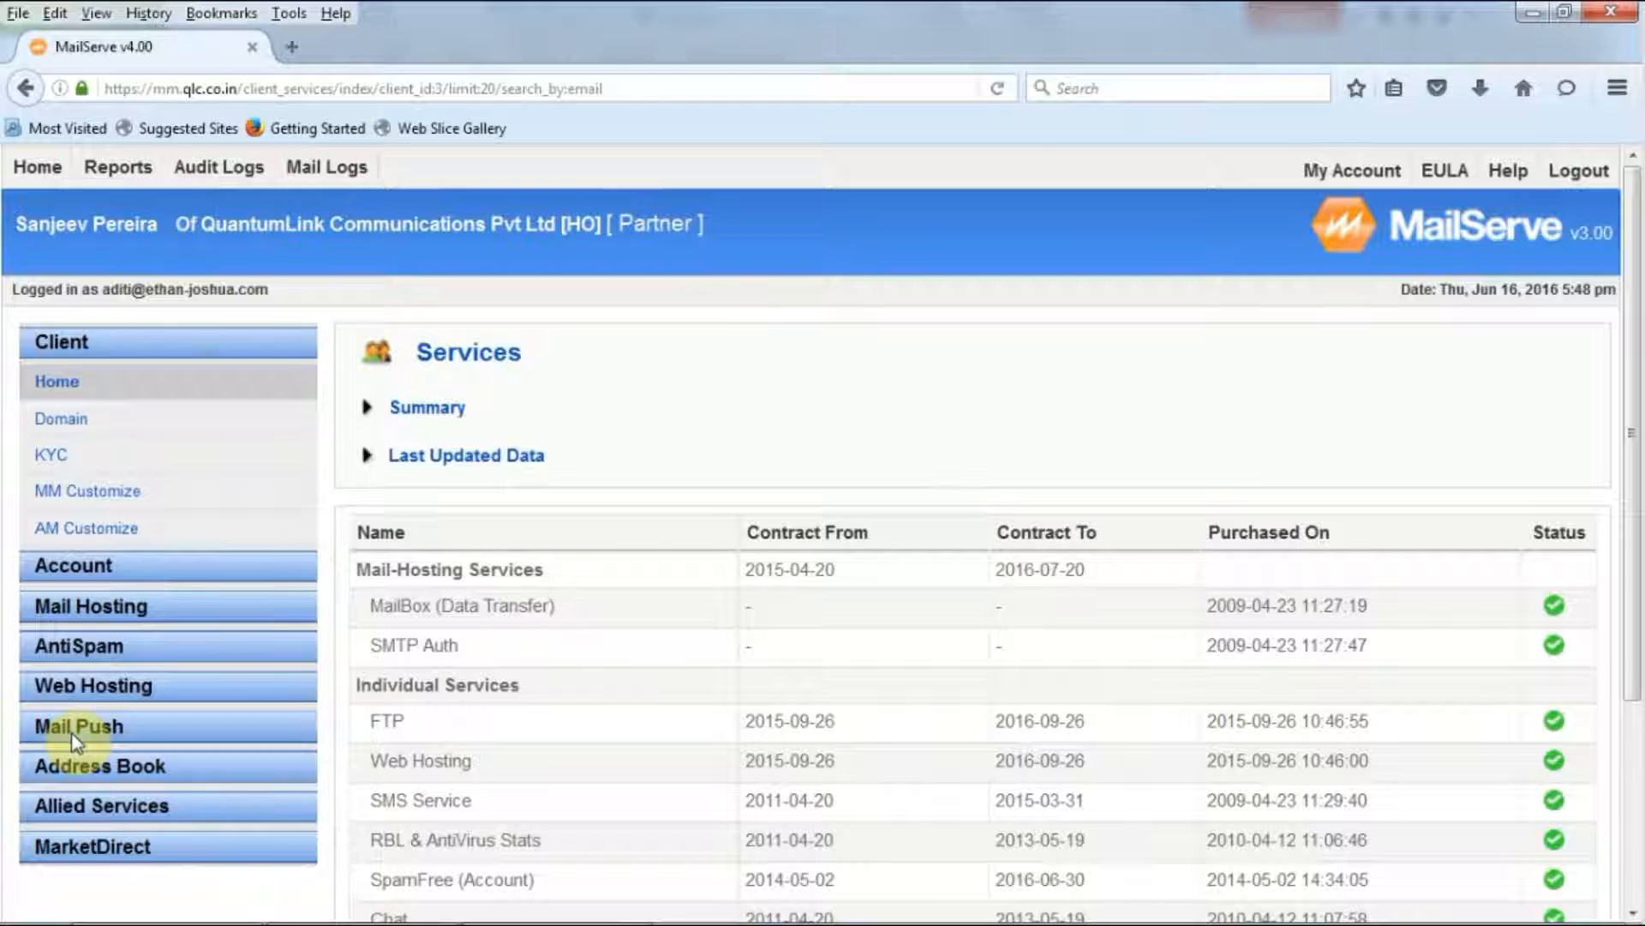
Open the Email page of the client's Mail Push service.
left_click(73, 610)
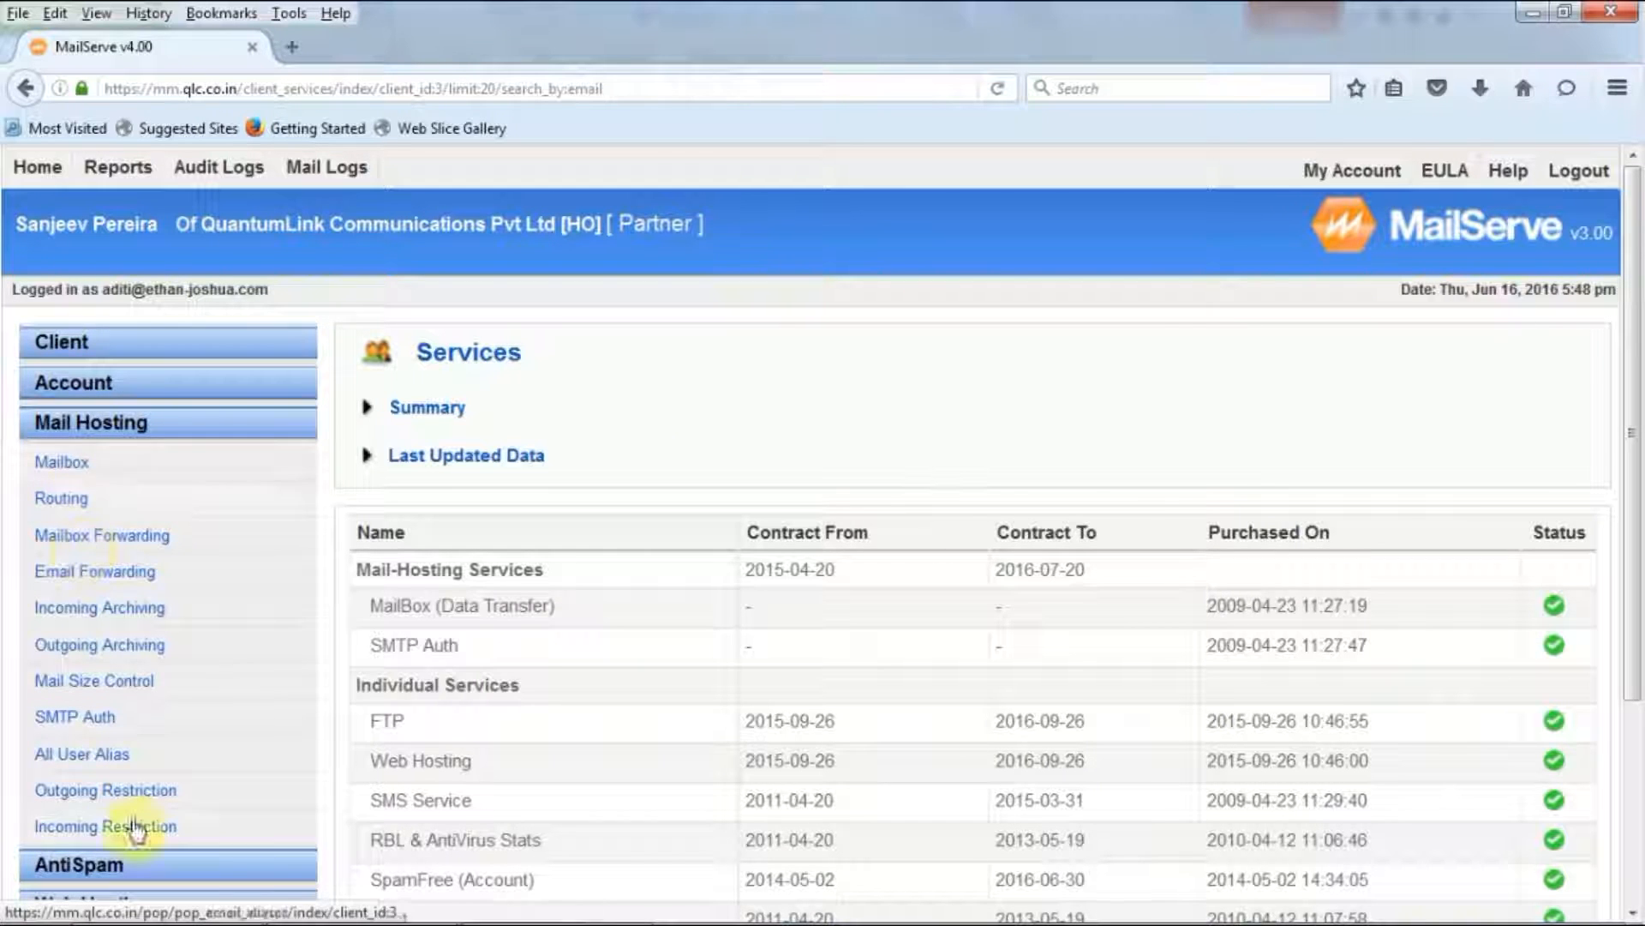
scroll(771, 600, "down", 3)
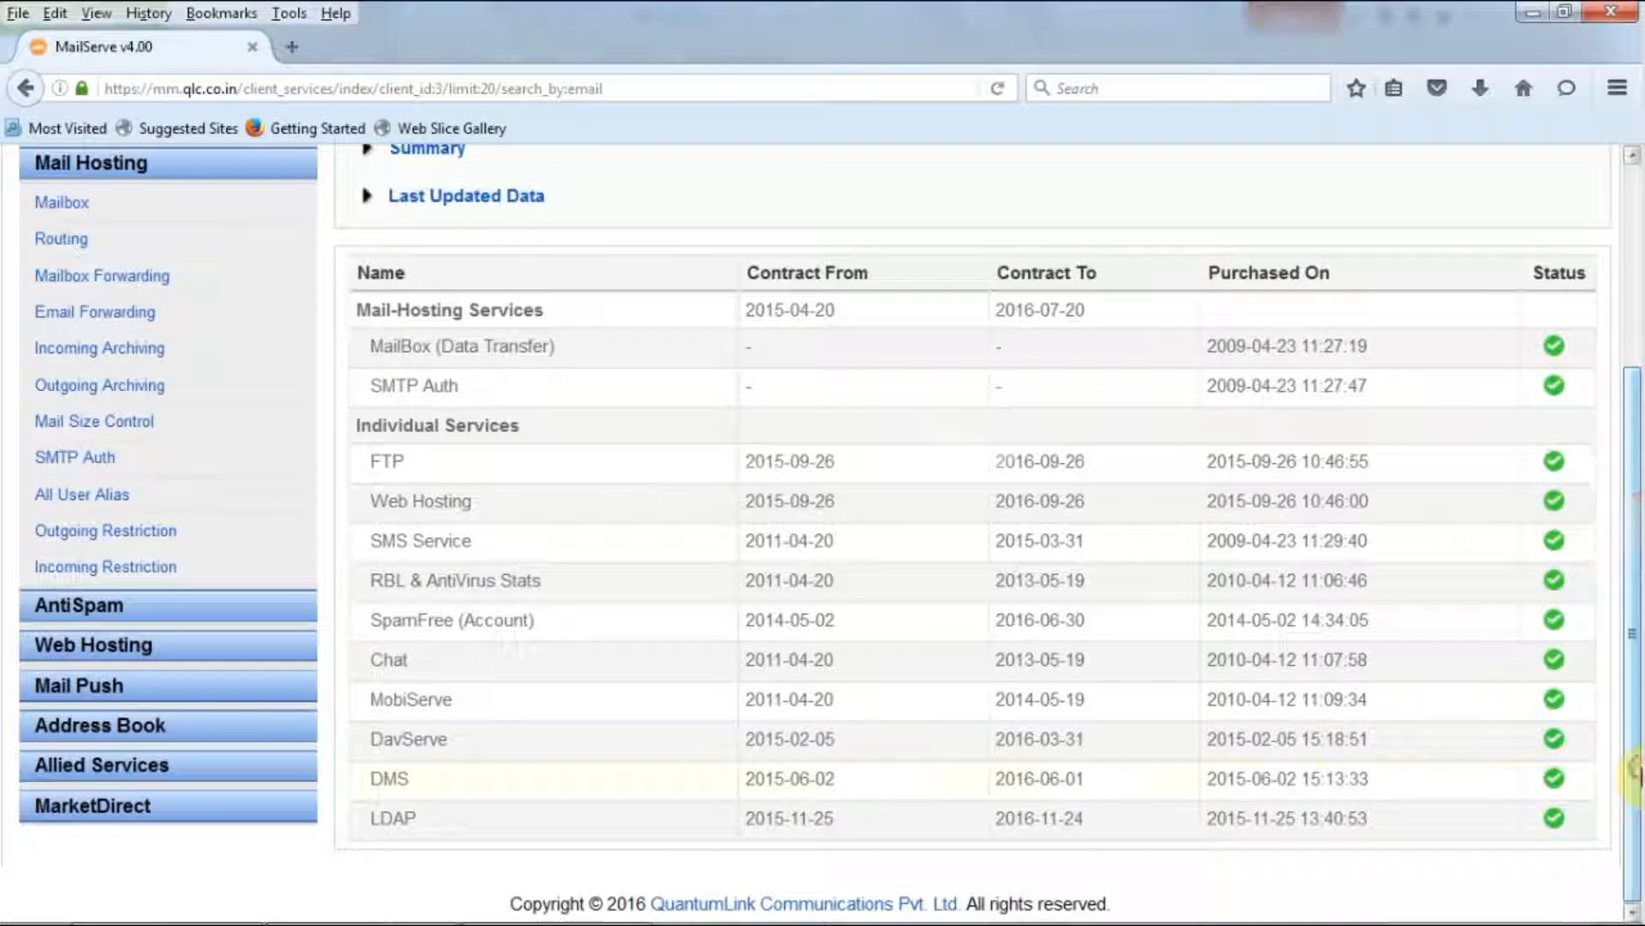
left_click(101, 684)
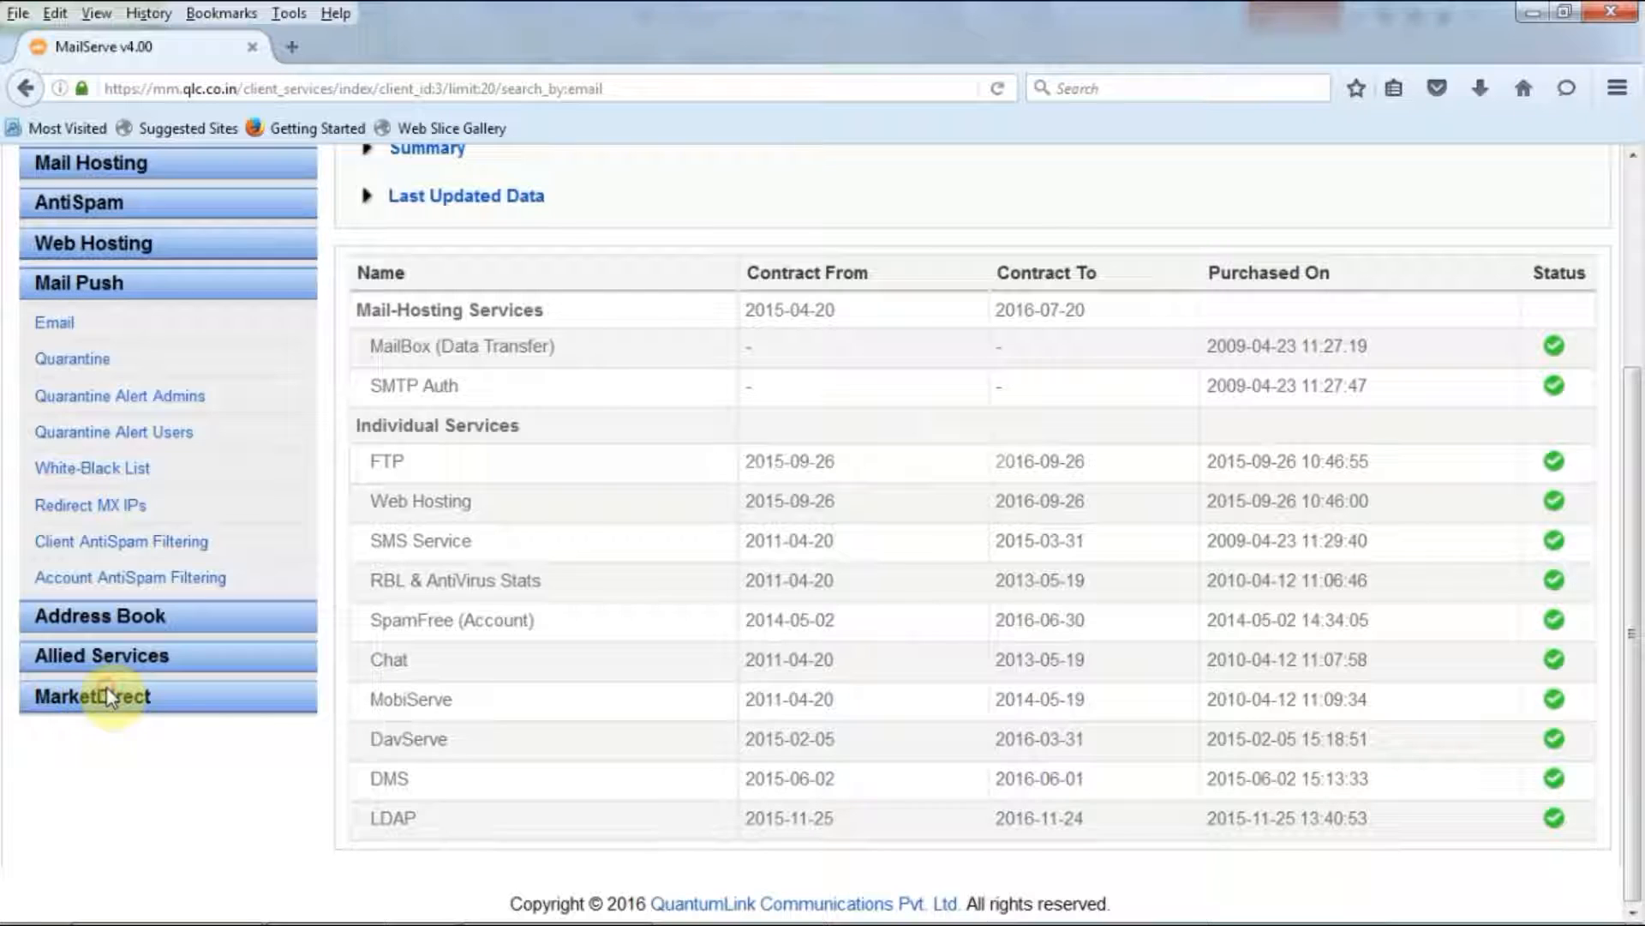
left_click(49, 324)
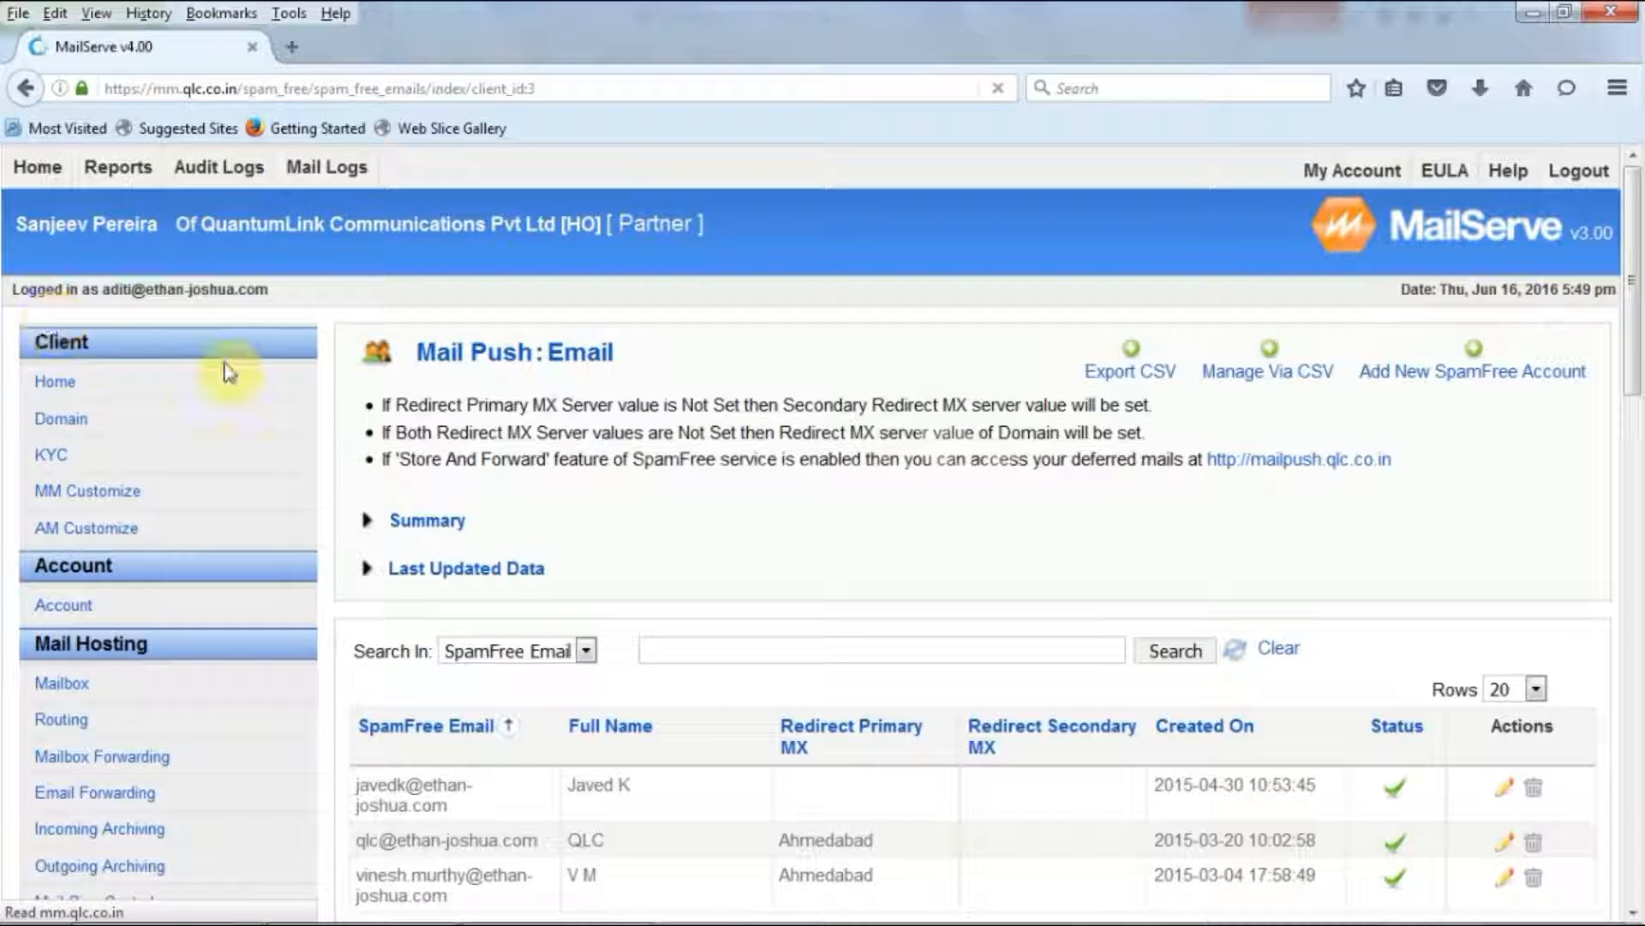
Export the SpamFree email list as a CSV and open 3-spamfree_emails.csv in Spreadsheets.
left_click_drag(1635, 256, 1637, 489)
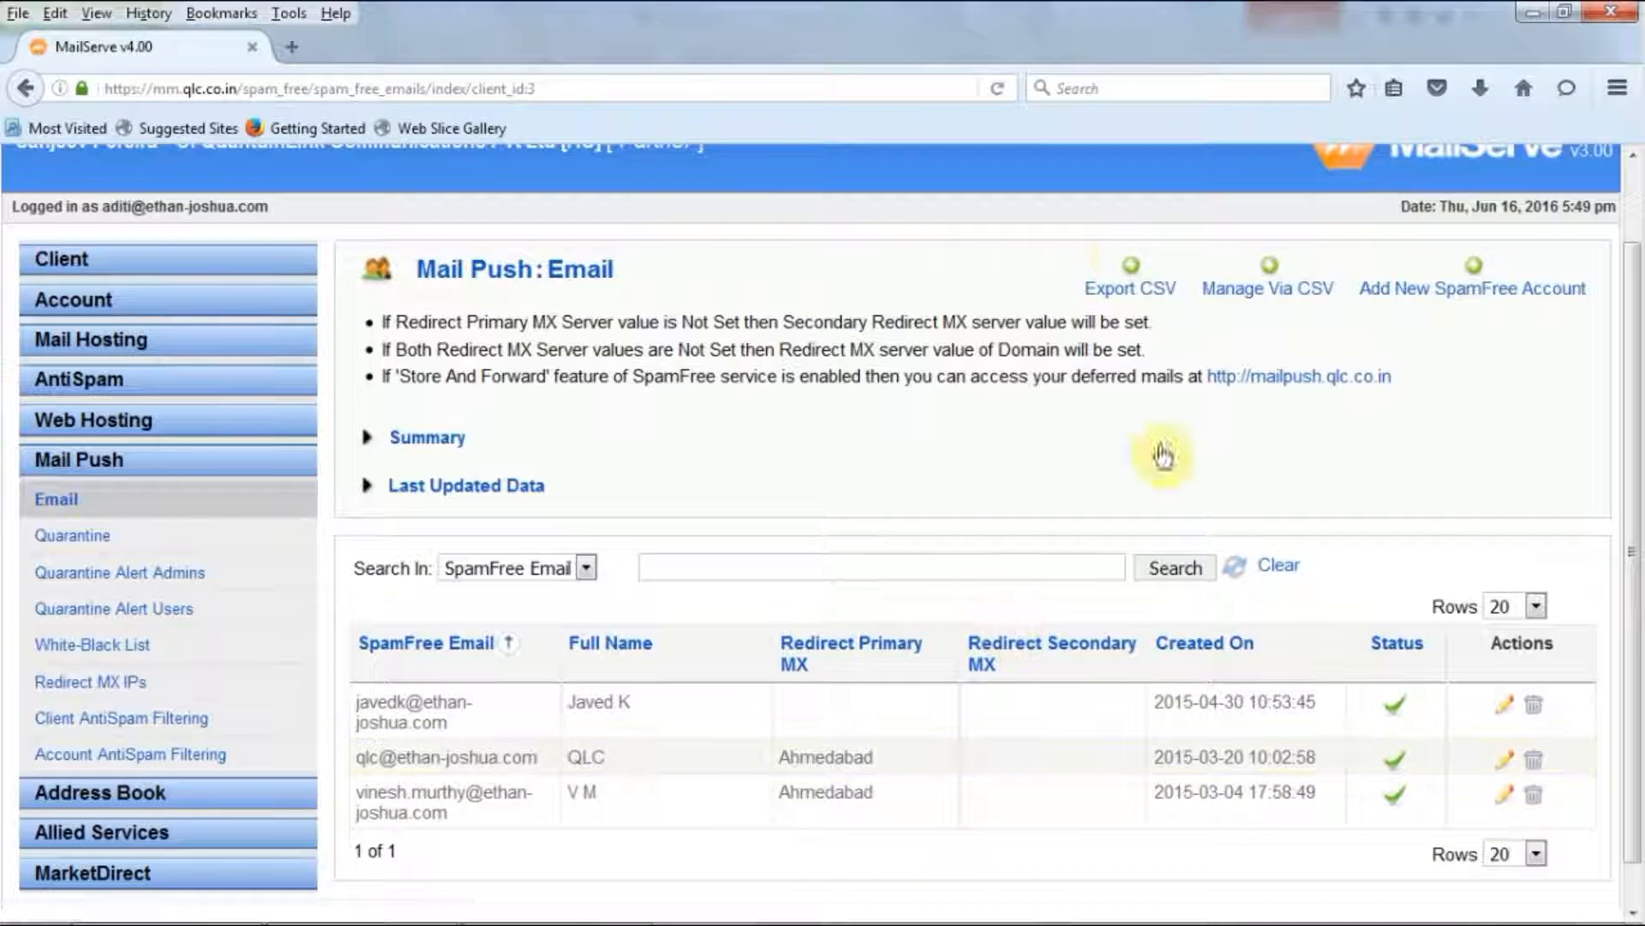
left_click(1137, 285)
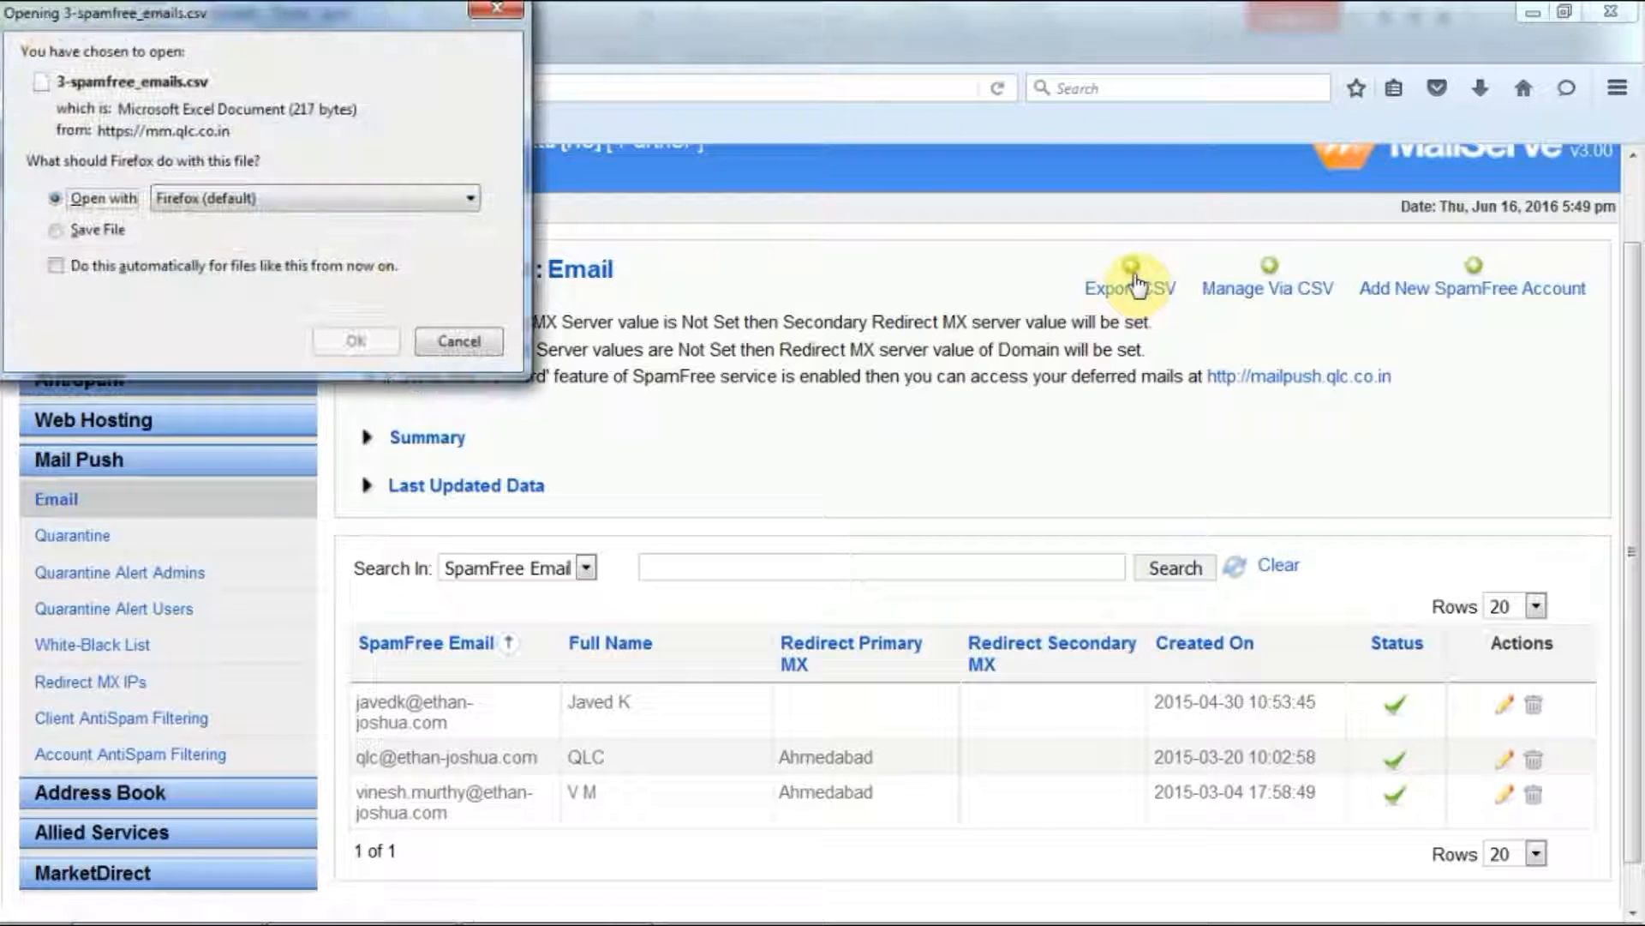
left_click(385, 359)
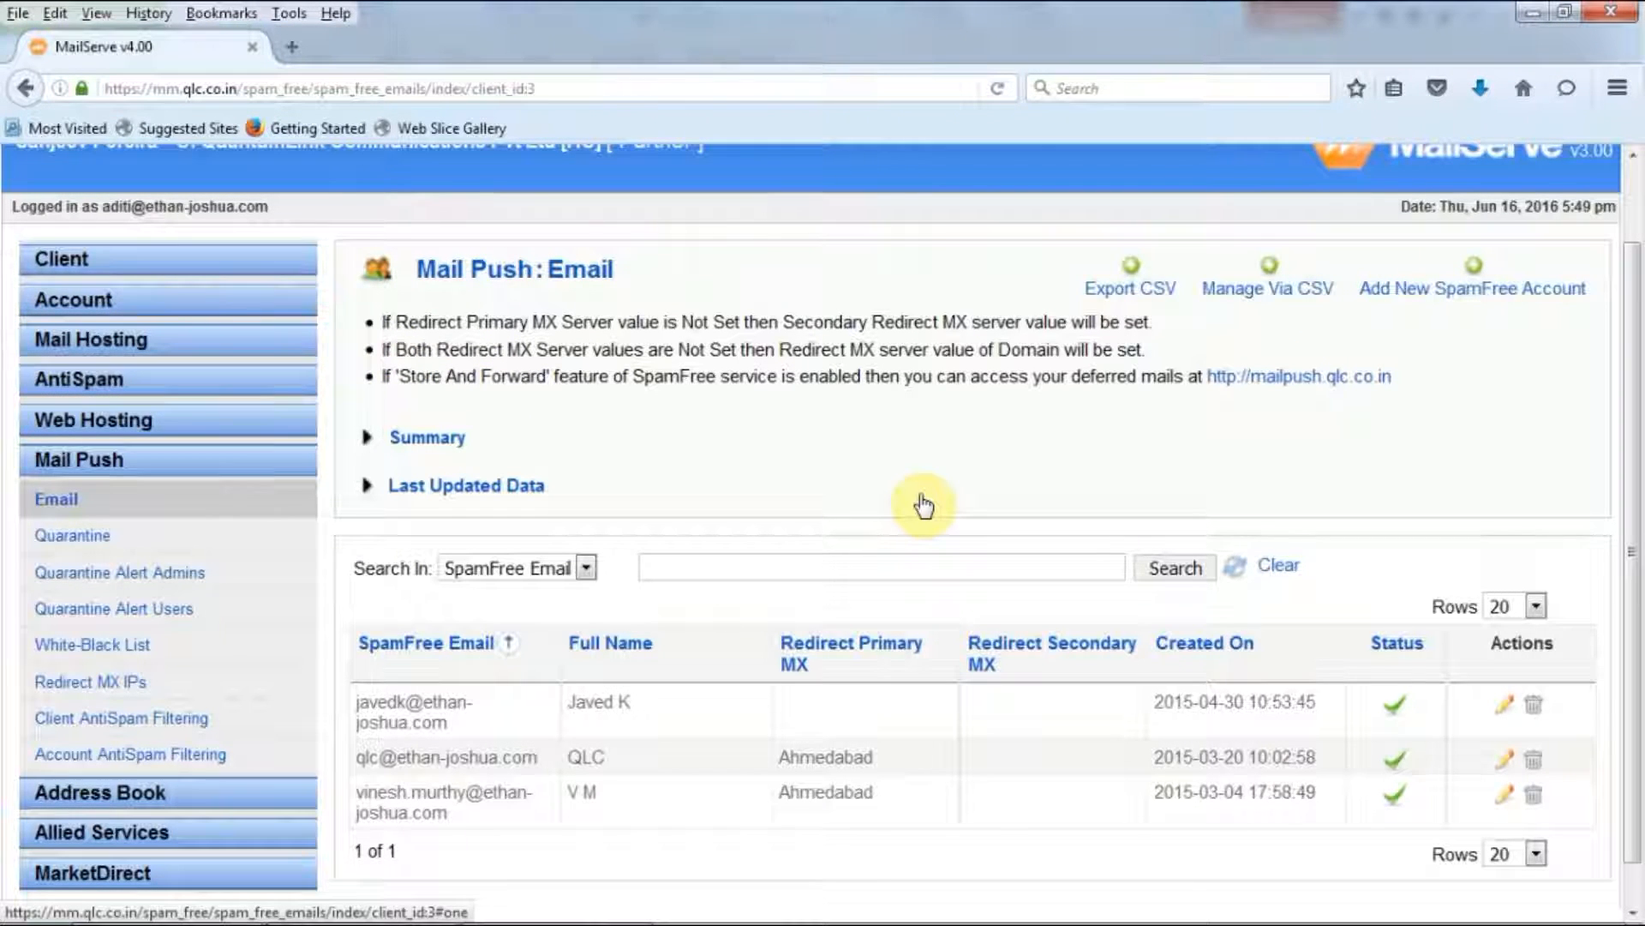
left_click(551, 907)
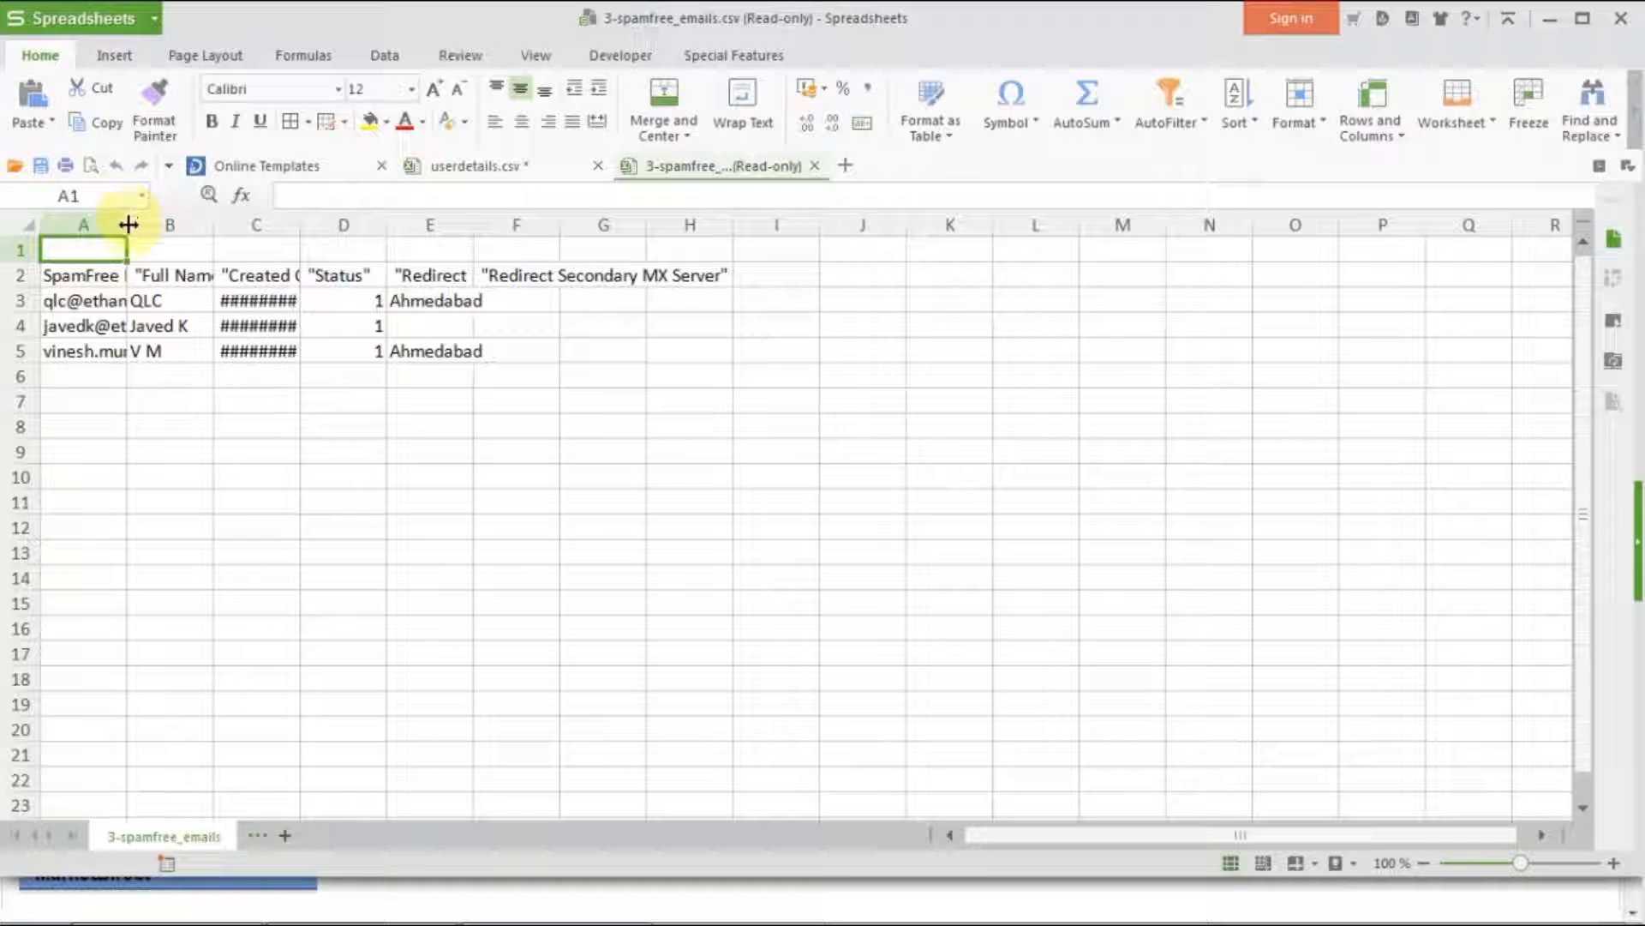
Widen the columns of the exported CSV and check its Status, Redirect Primary MX Server and Redirect Secondary MX Server headers.
left_click_drag(131, 222, 484, 232)
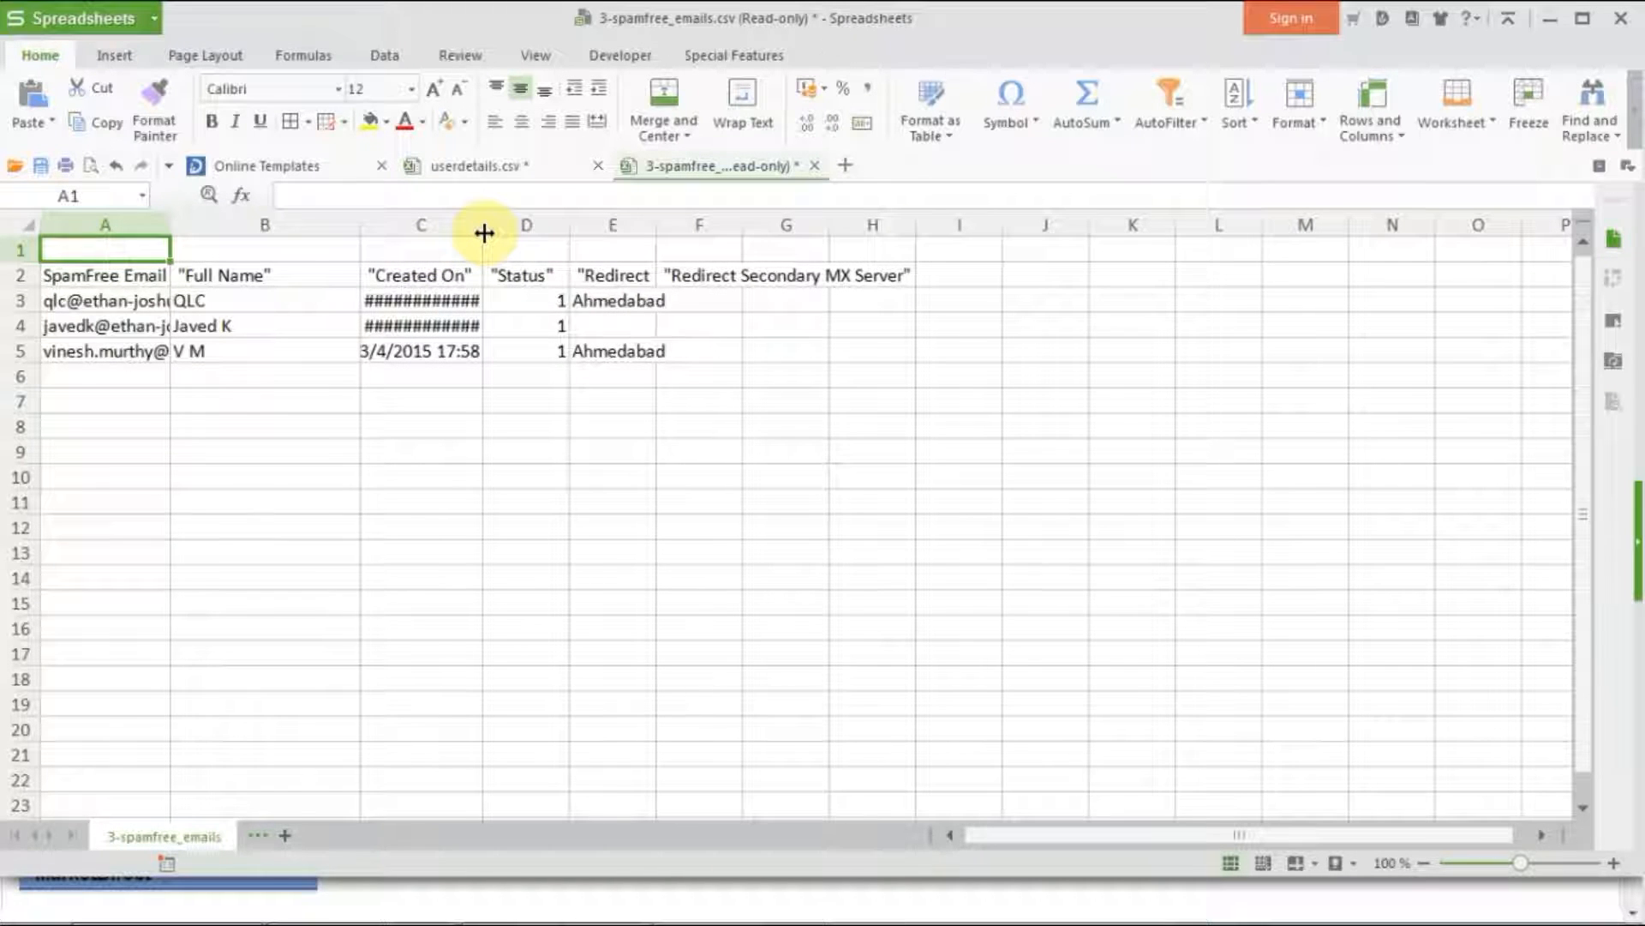
left_click(513, 285)
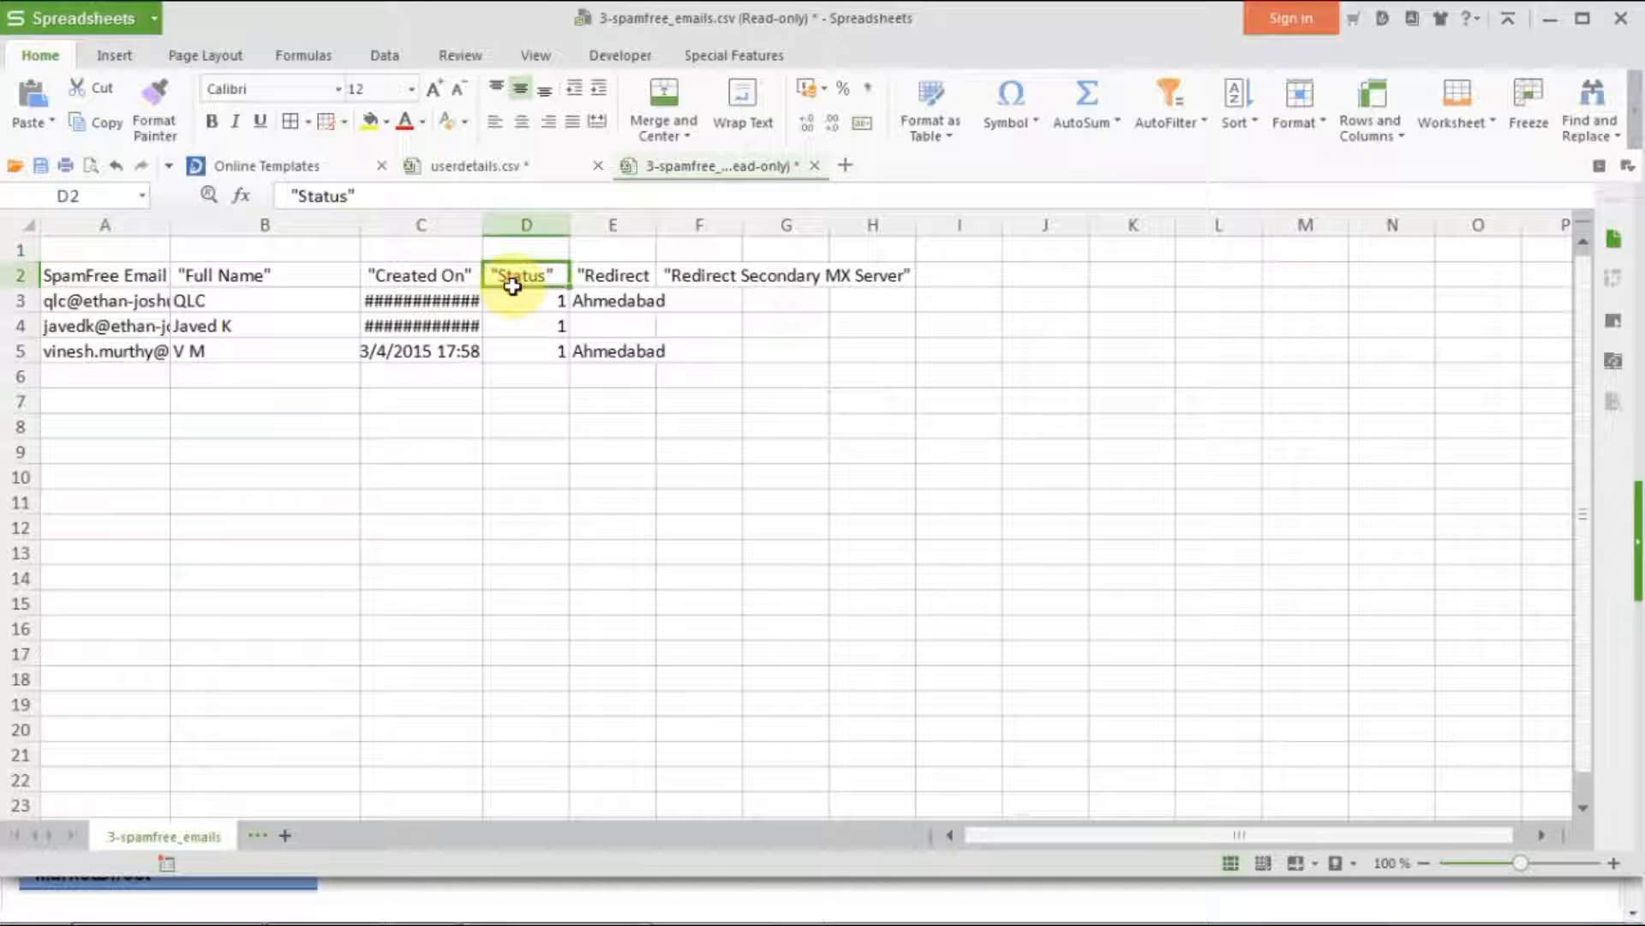
left_click(588, 274)
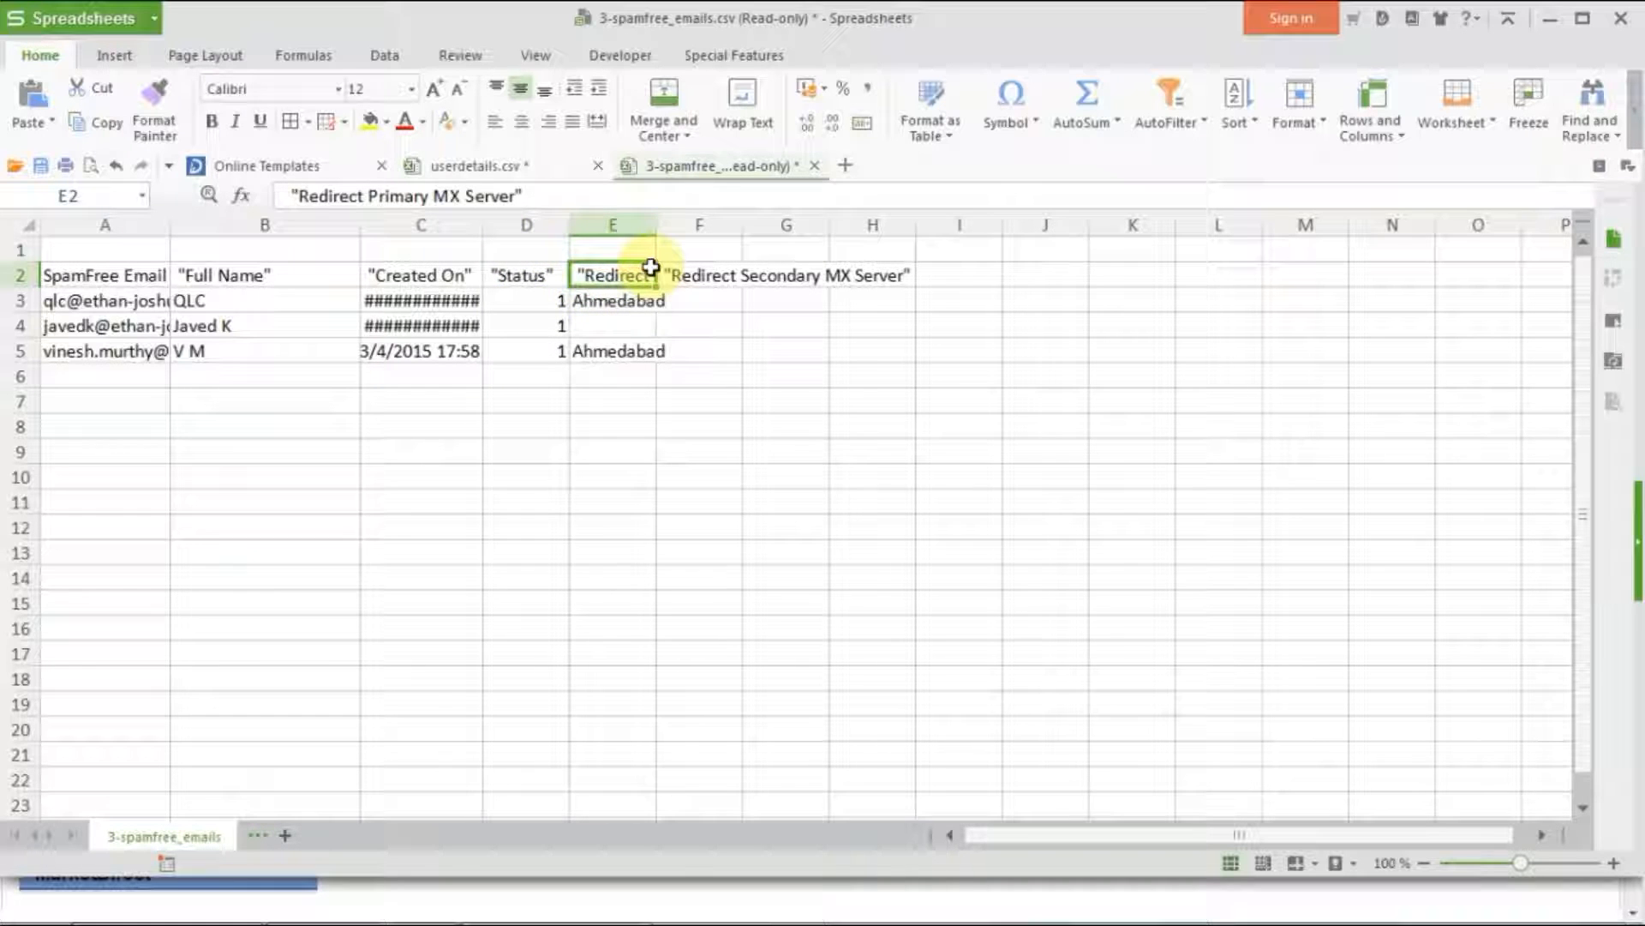
left_click(737, 276)
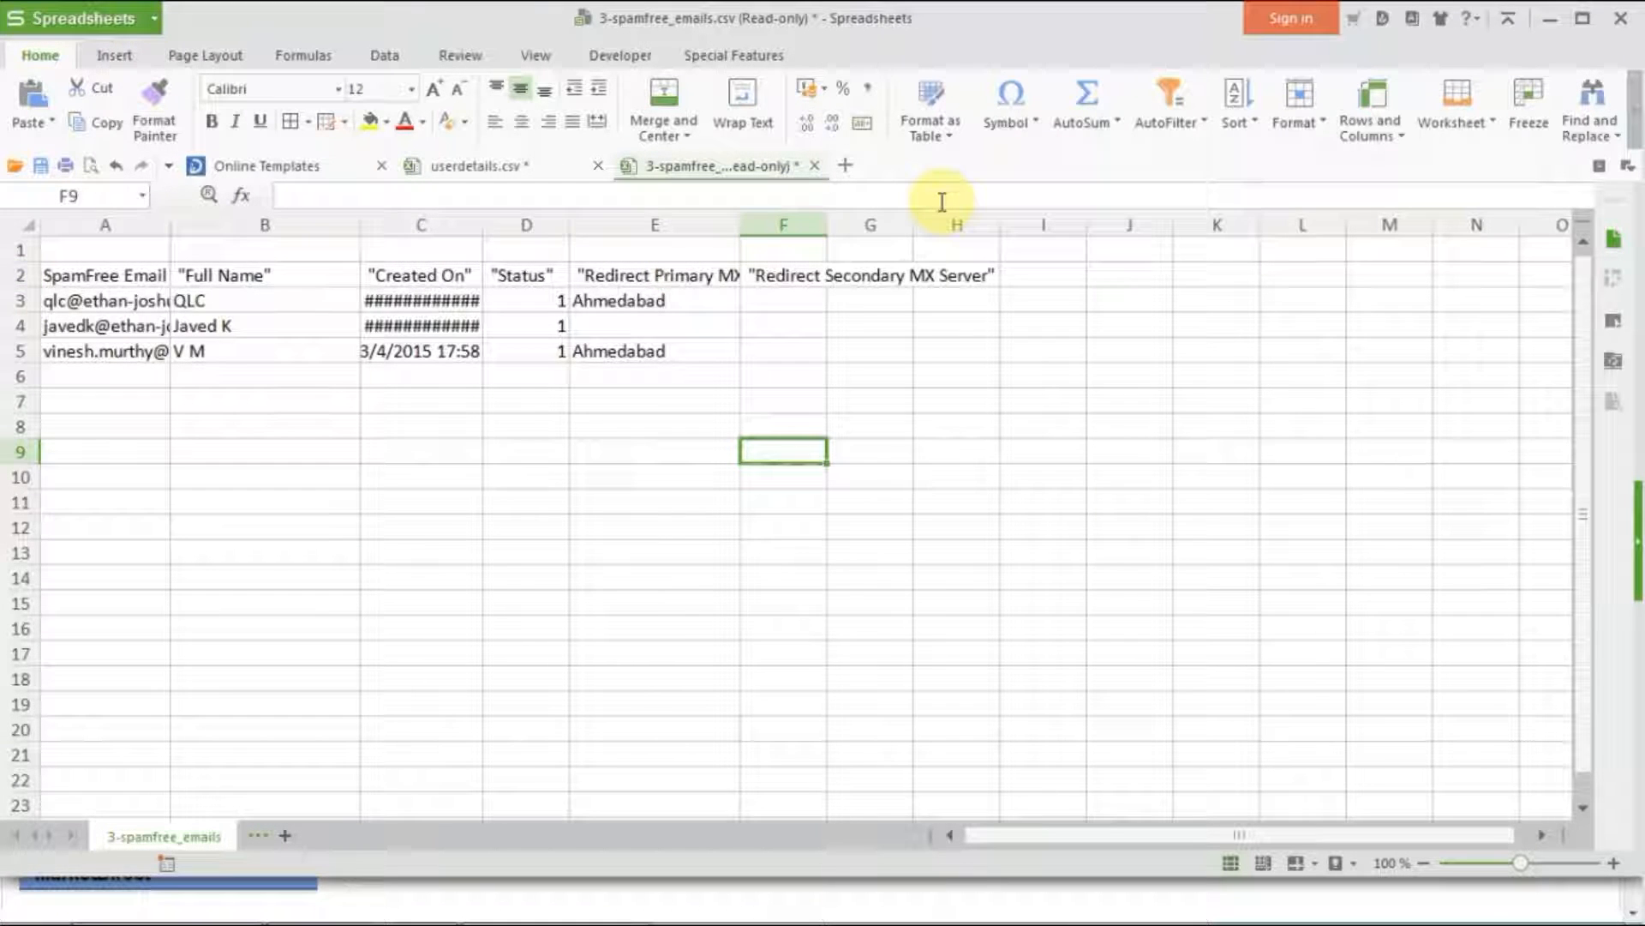
Switch to userdetails.csv and review the mailbox, redirect primary MX server, password and first name entries of the new accounts.
left_click(468, 169)
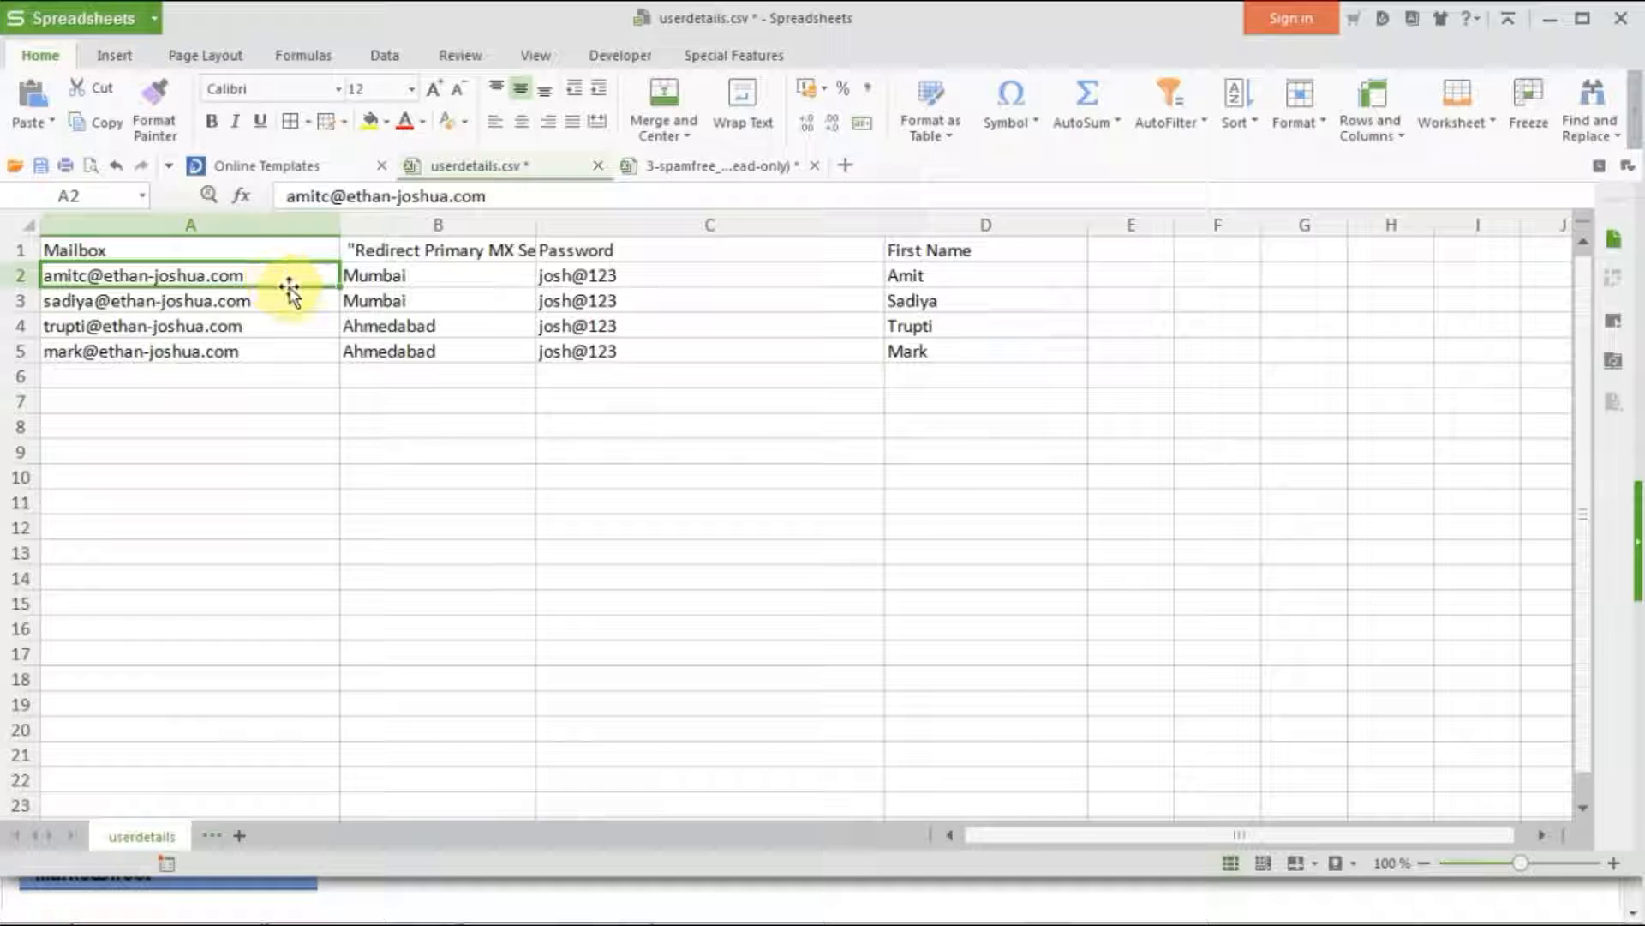
left_click(417, 286)
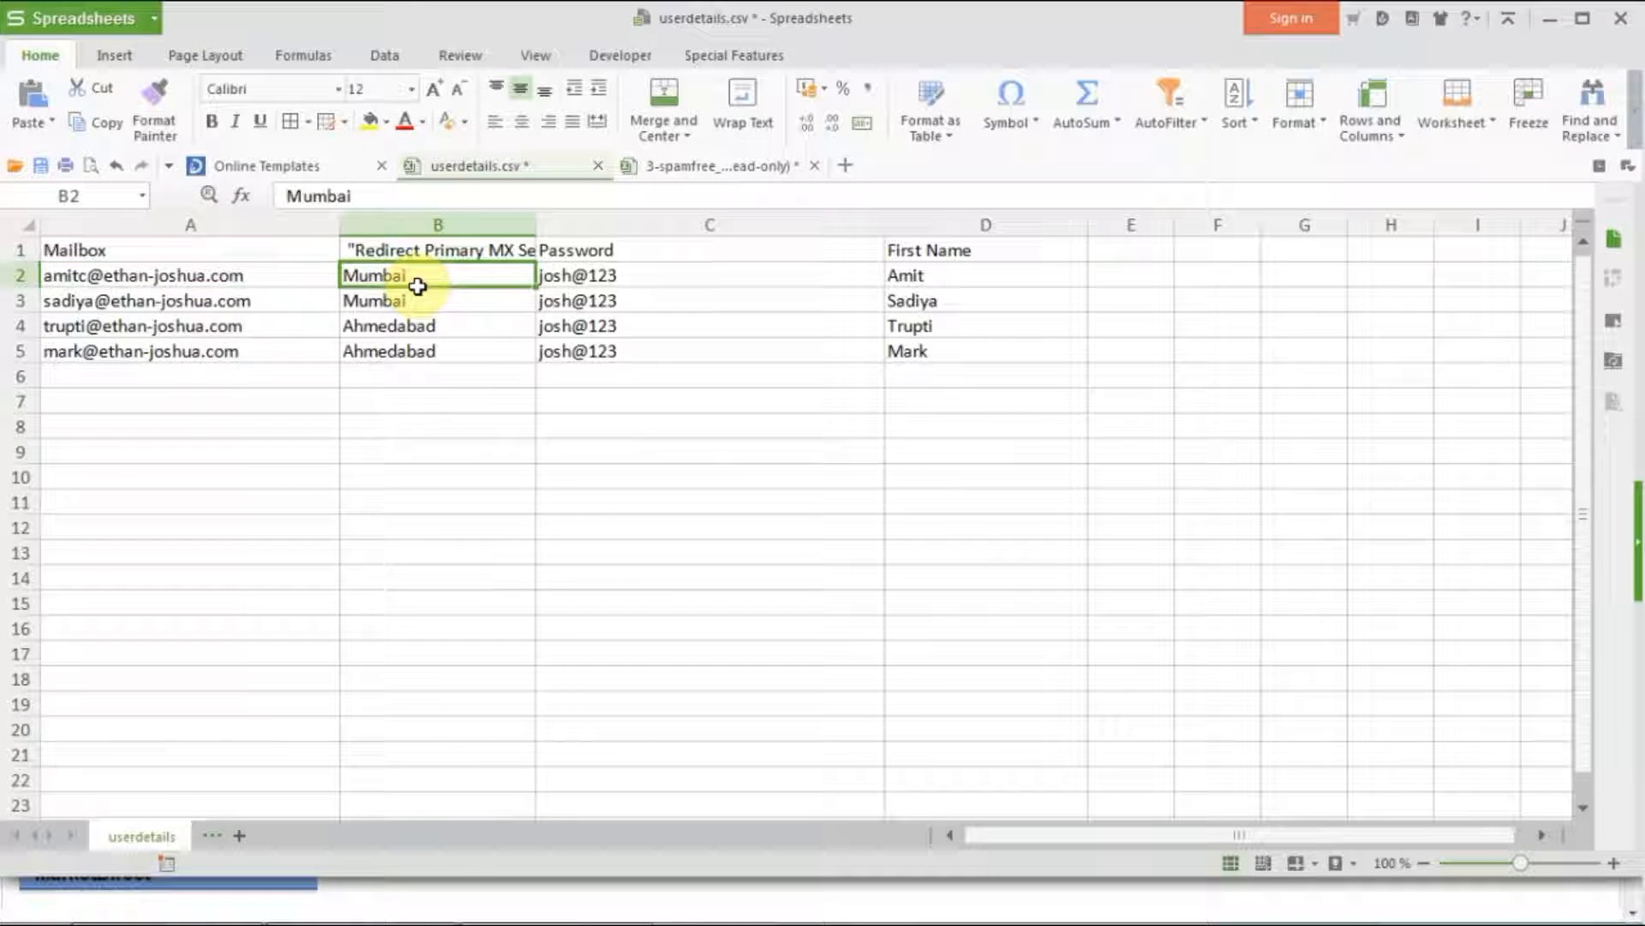
left_click(292, 270)
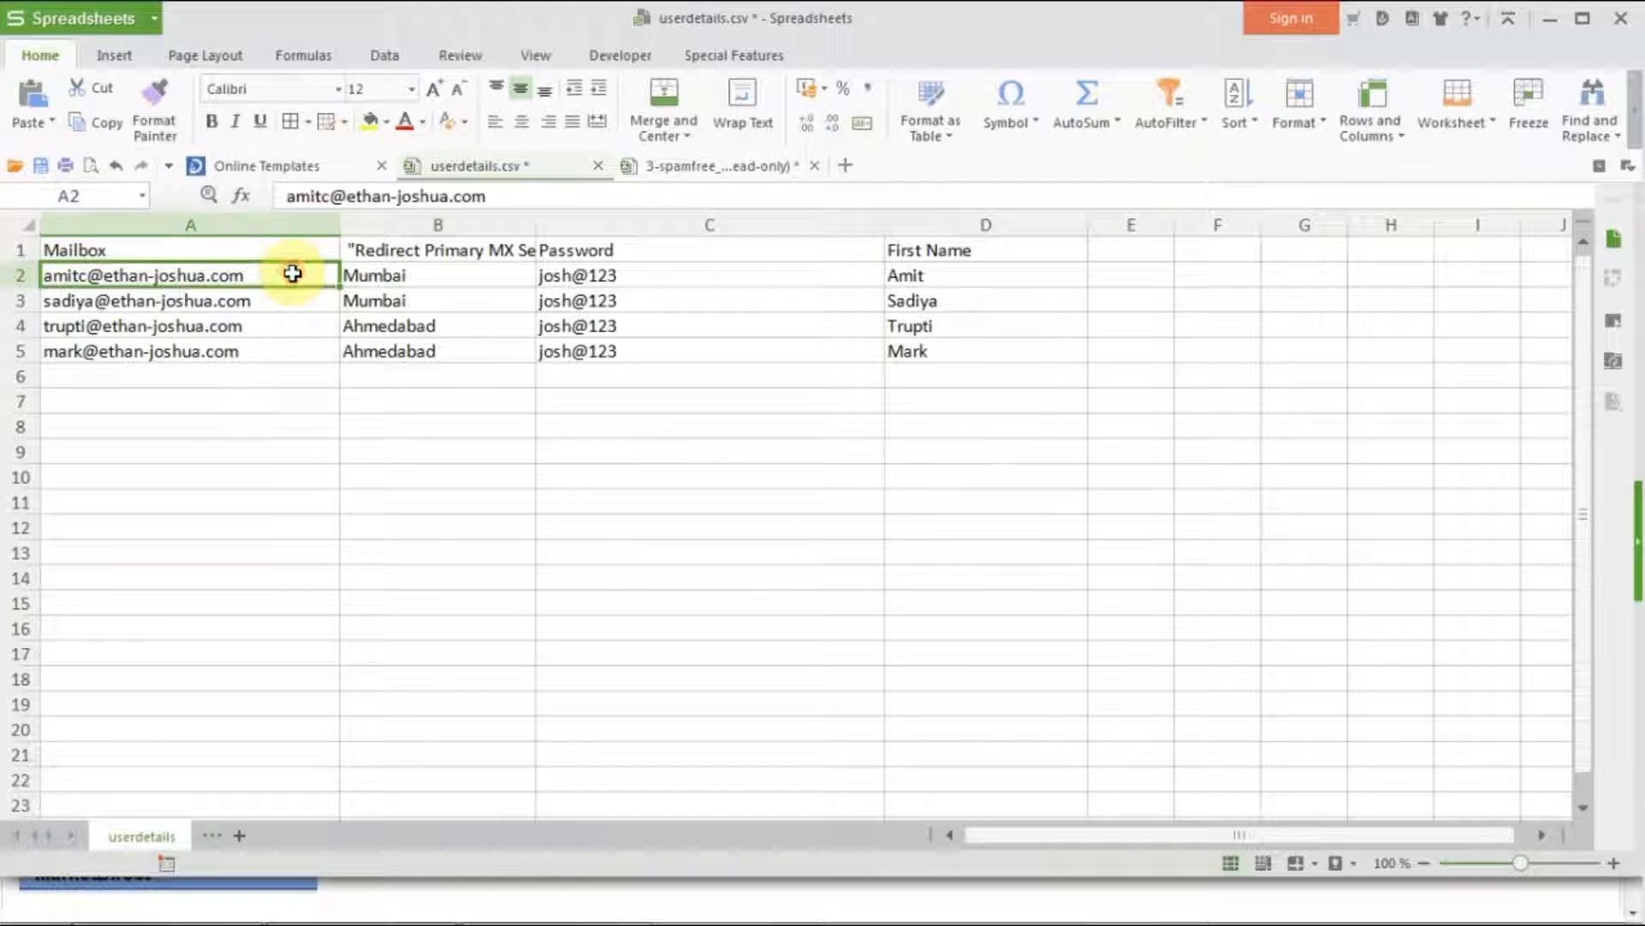
left_click(387, 279)
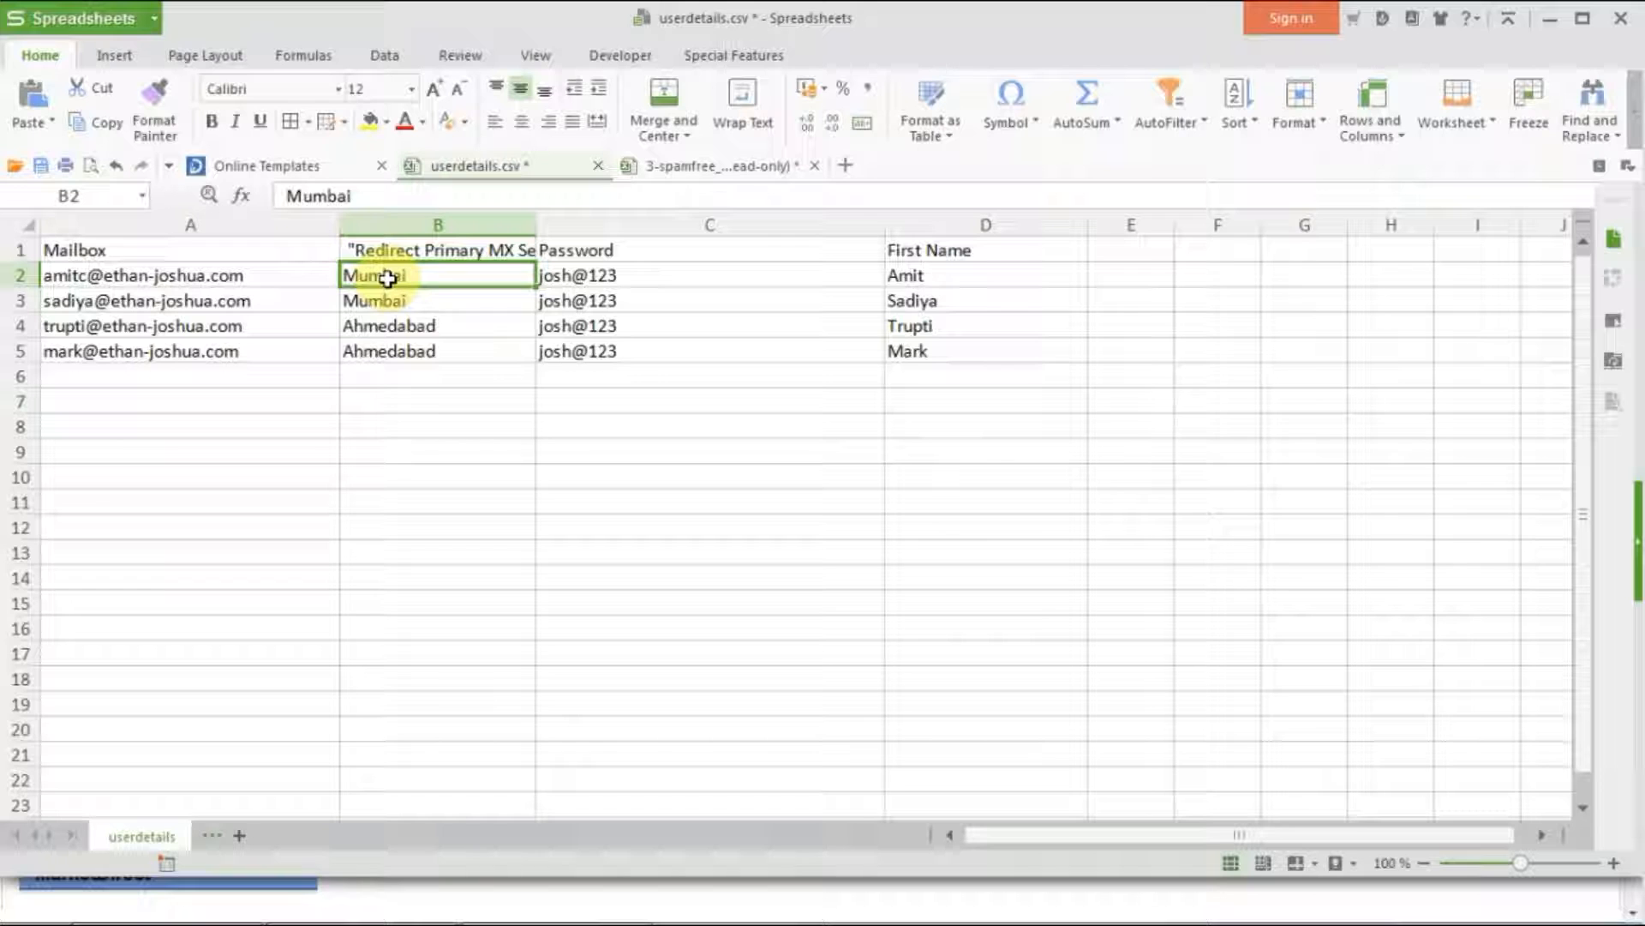
left_click(306, 303)
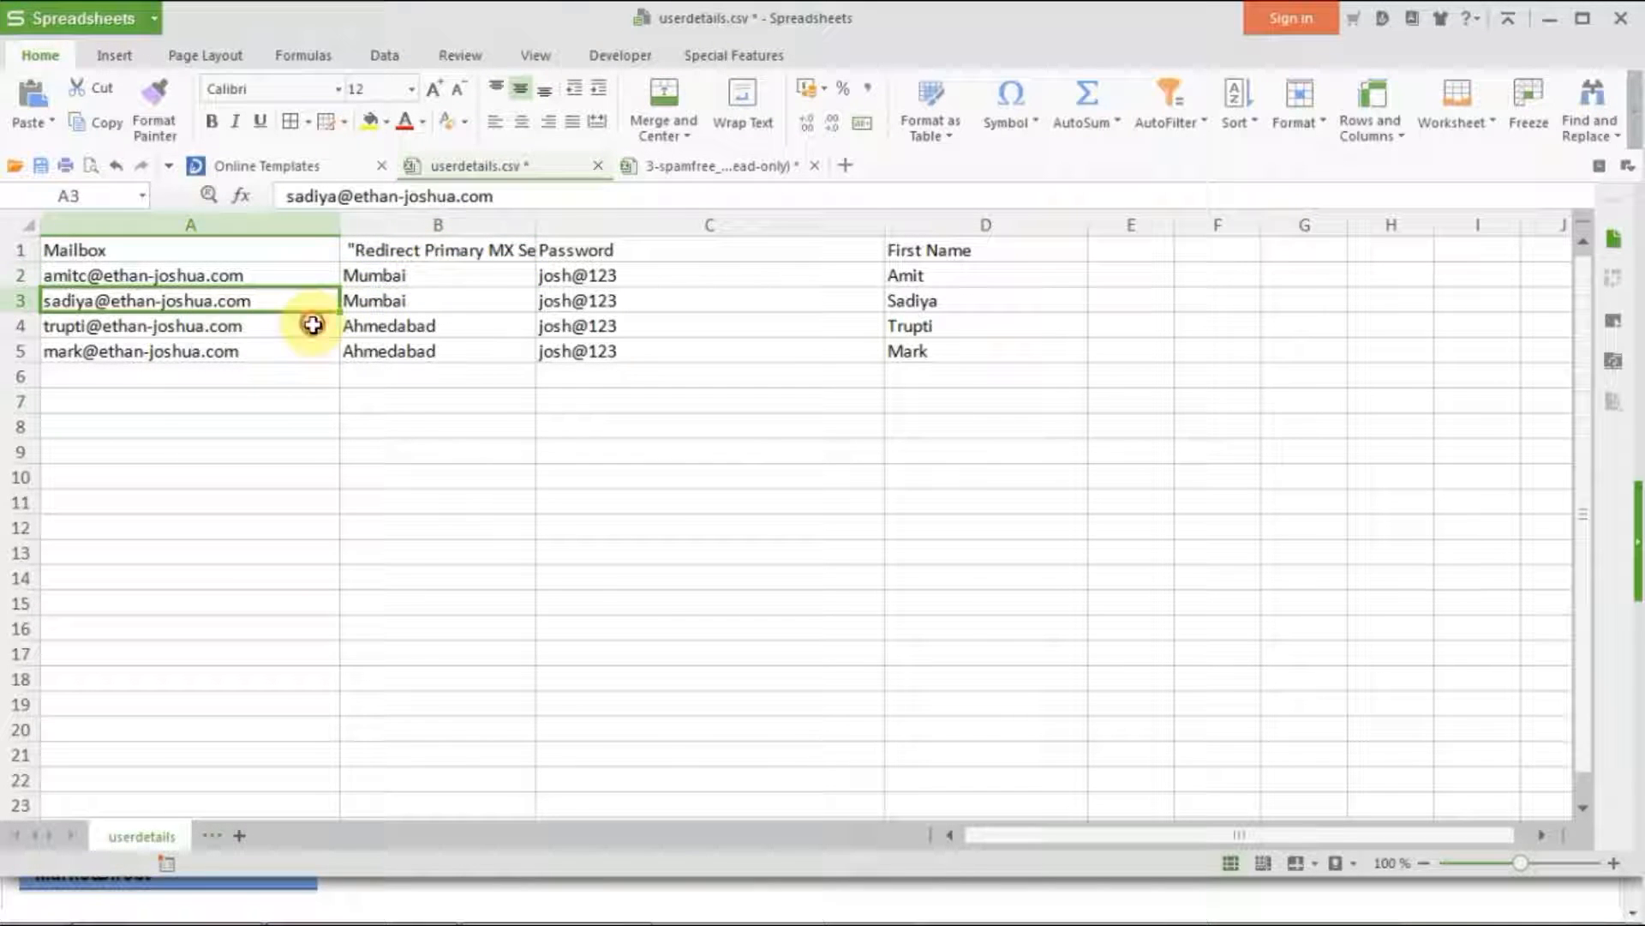
left_click(313, 325)
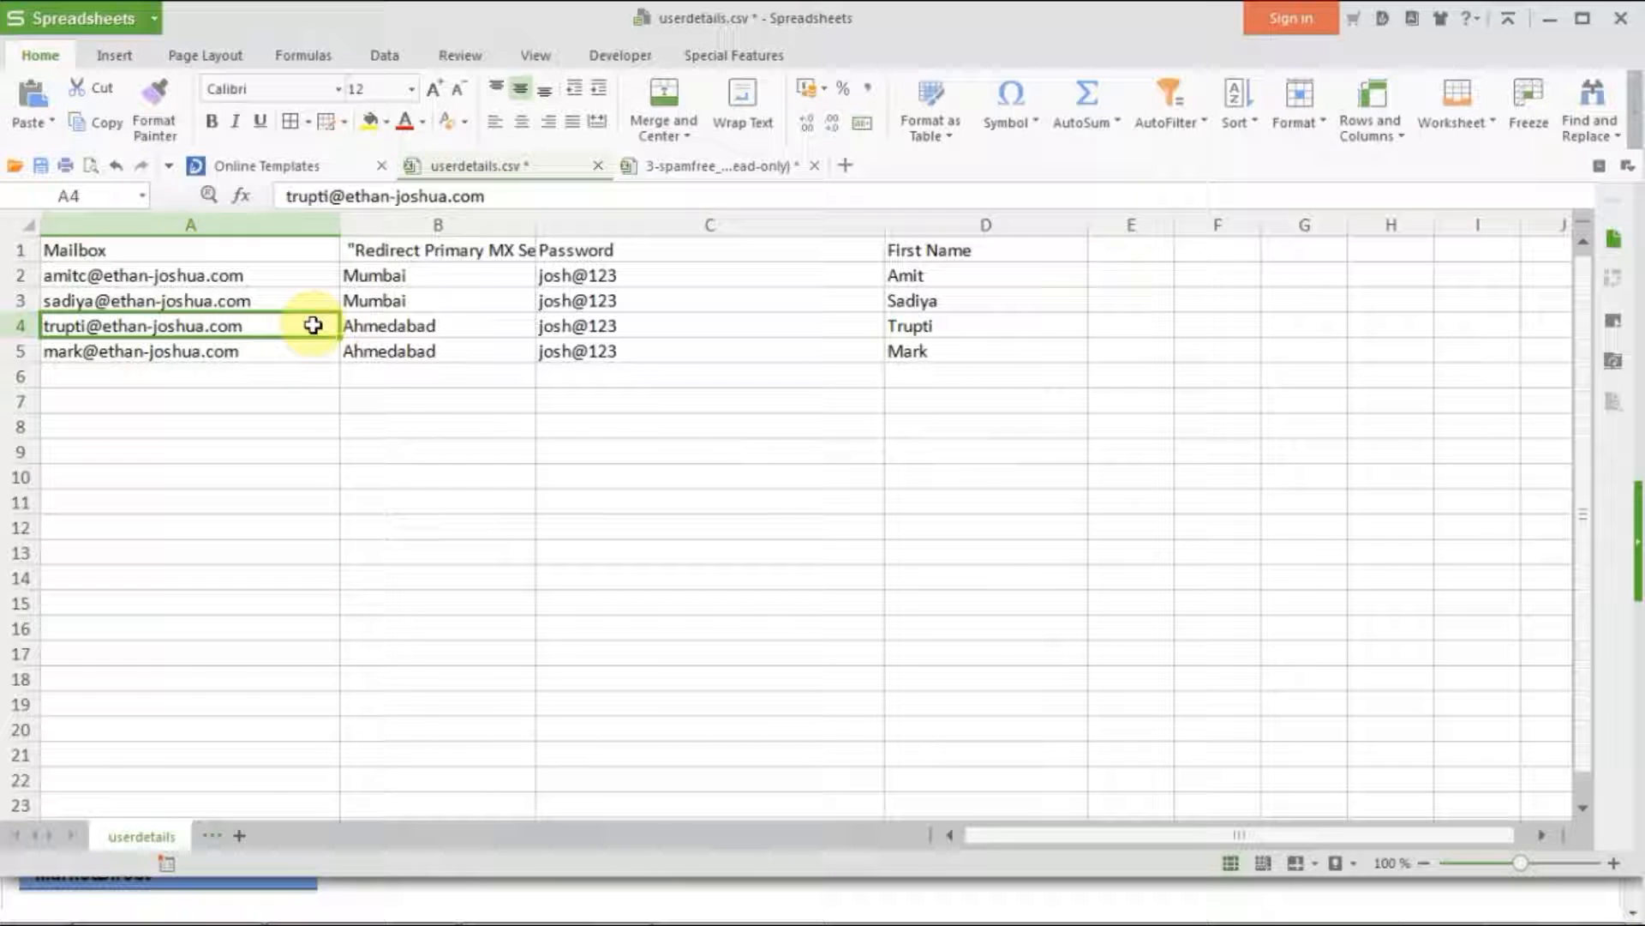
left_click(407, 328)
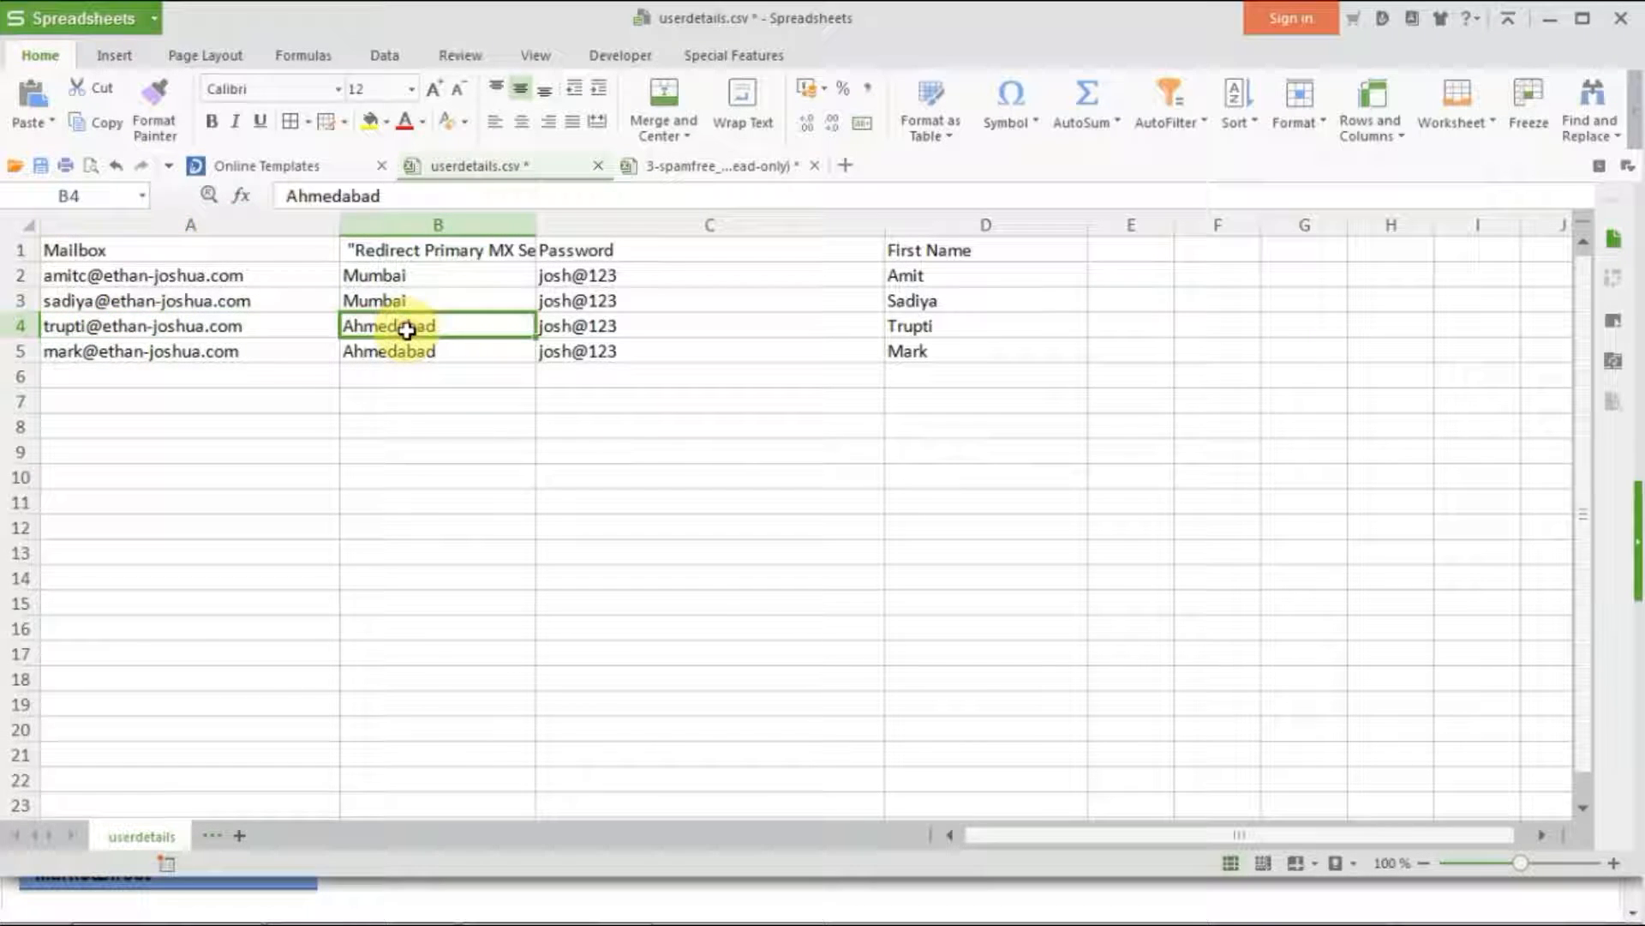
left_click(569, 322)
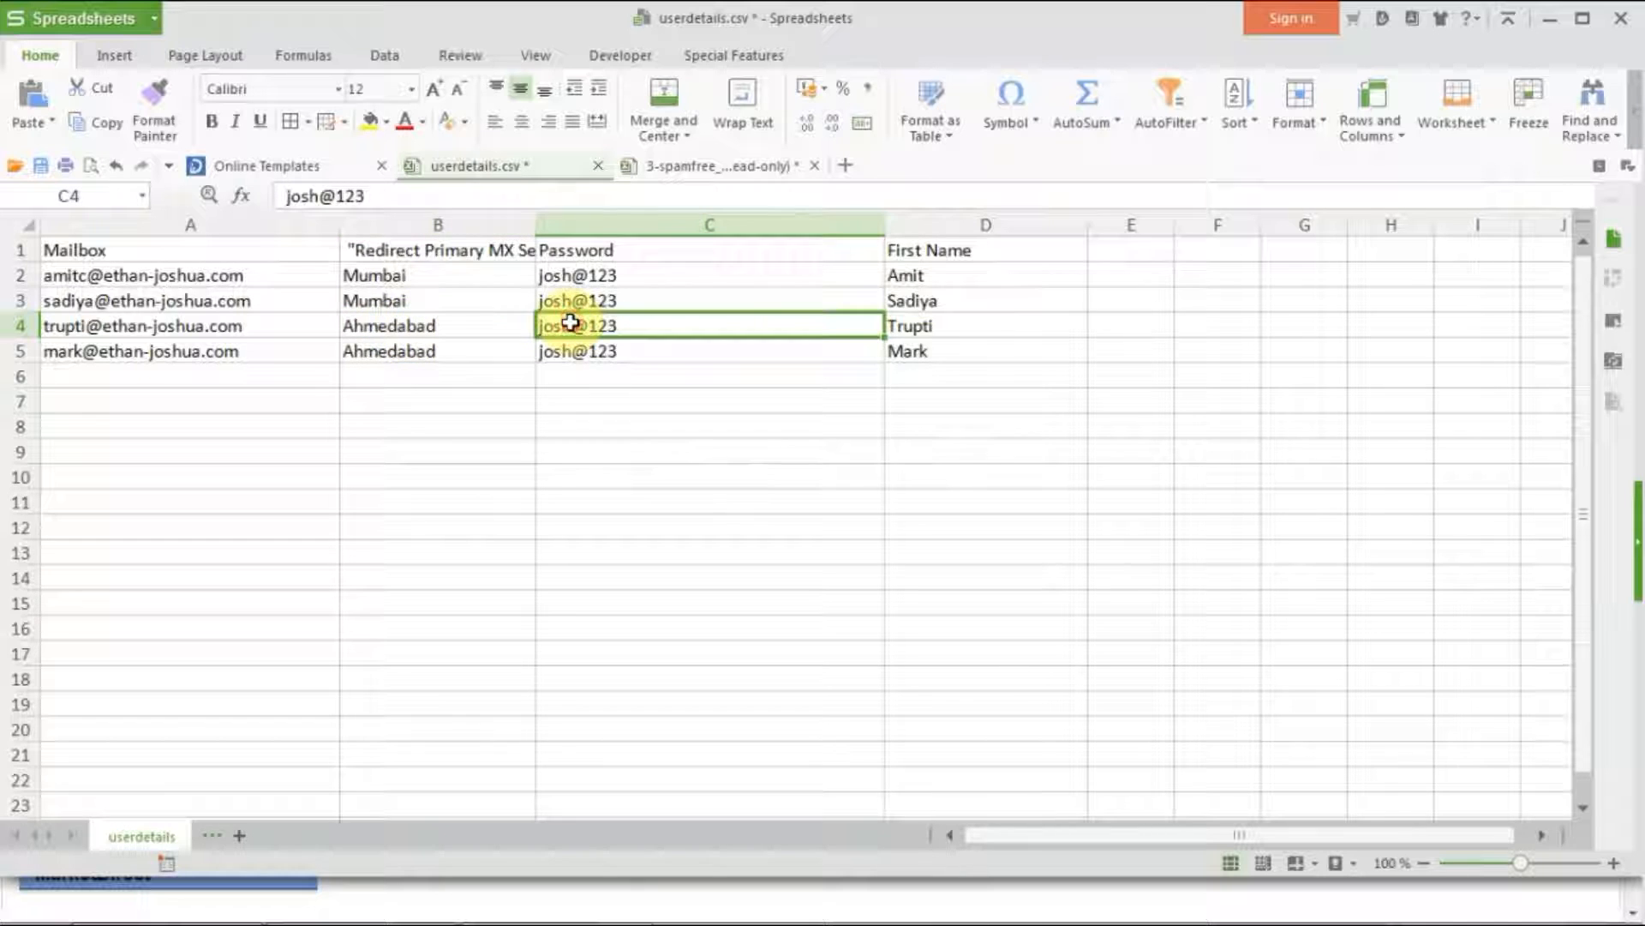
left_click(958, 317)
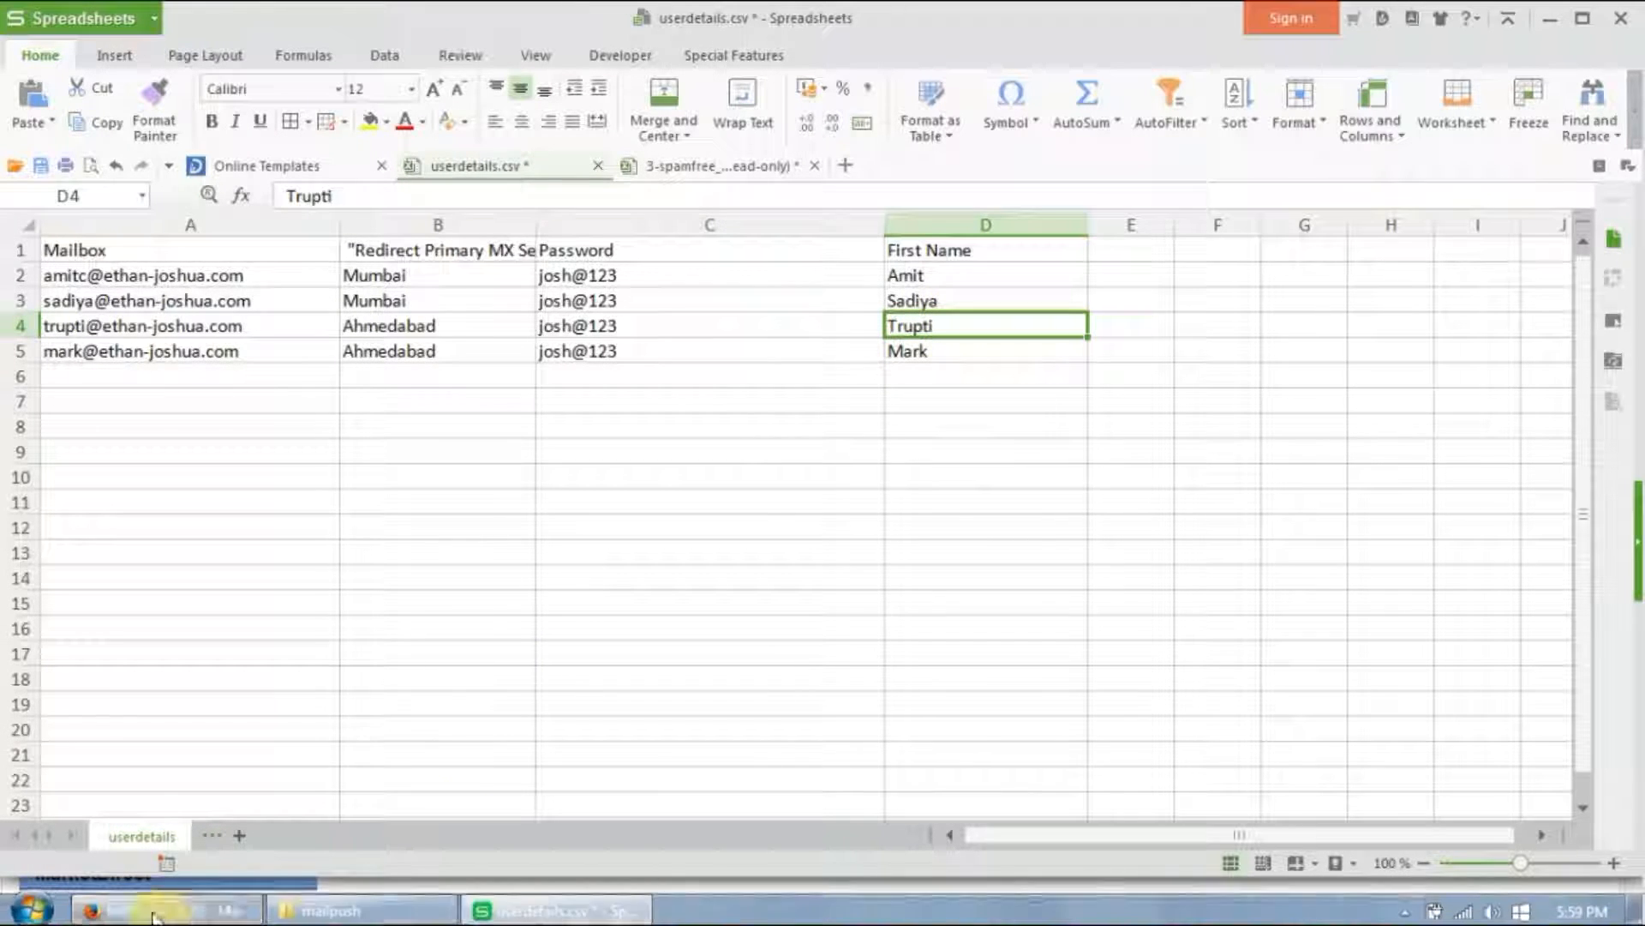
Return to MailServe in Firefox and start managing the SpamFree emails via CSV with the Add via CSV action.
left_click(167, 906)
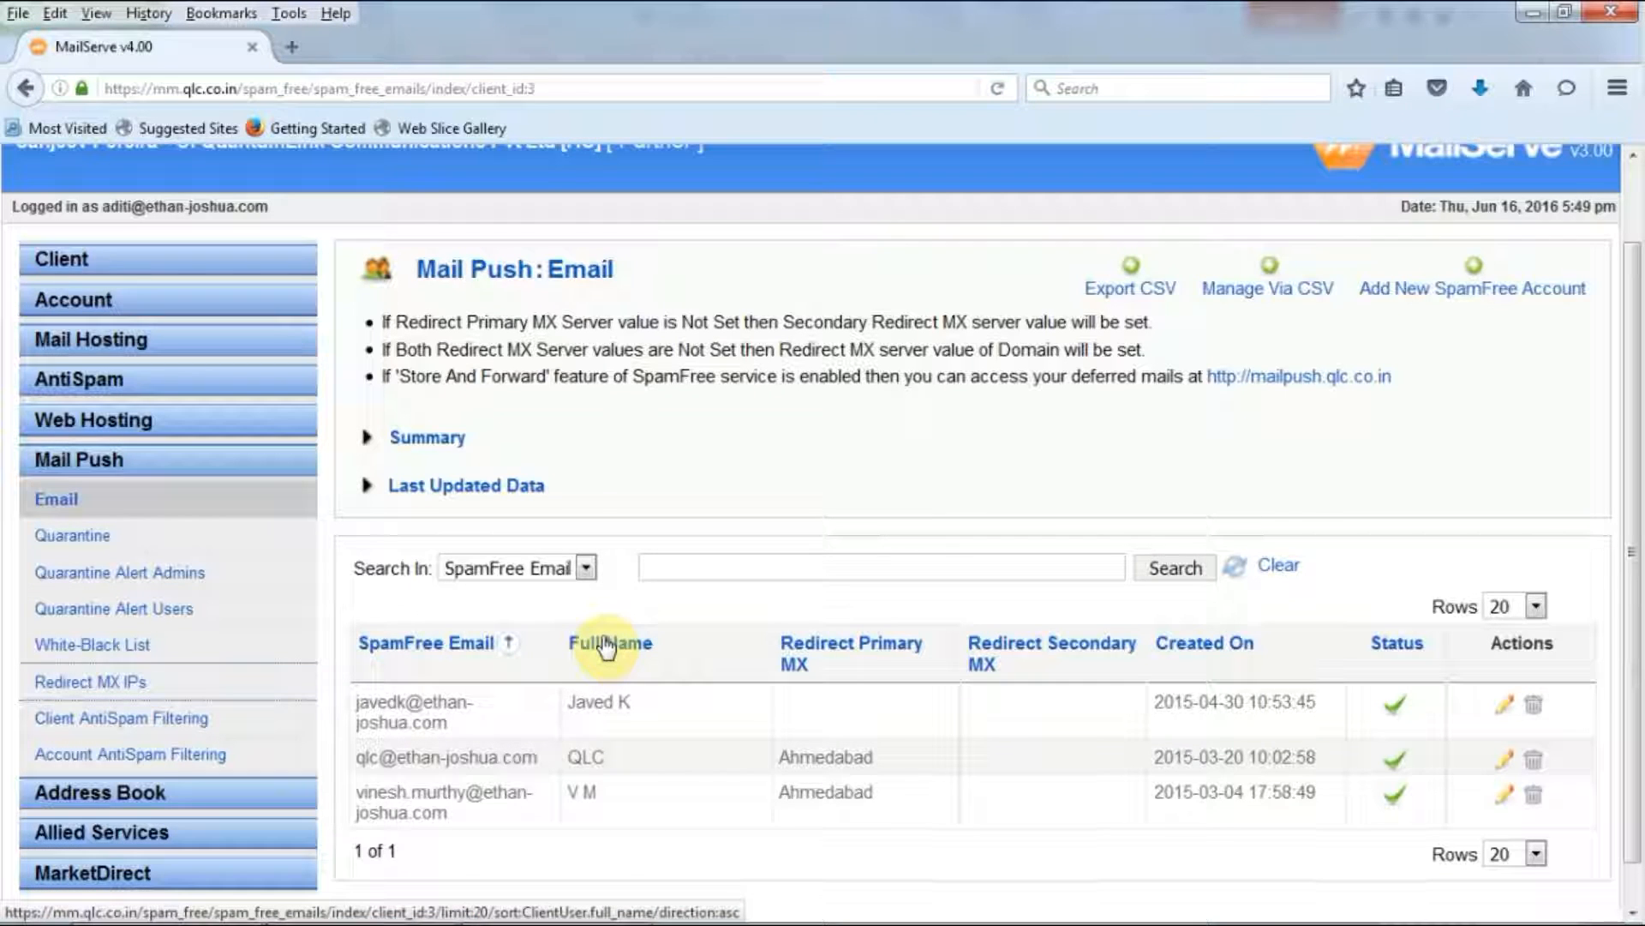
left_click(1280, 295)
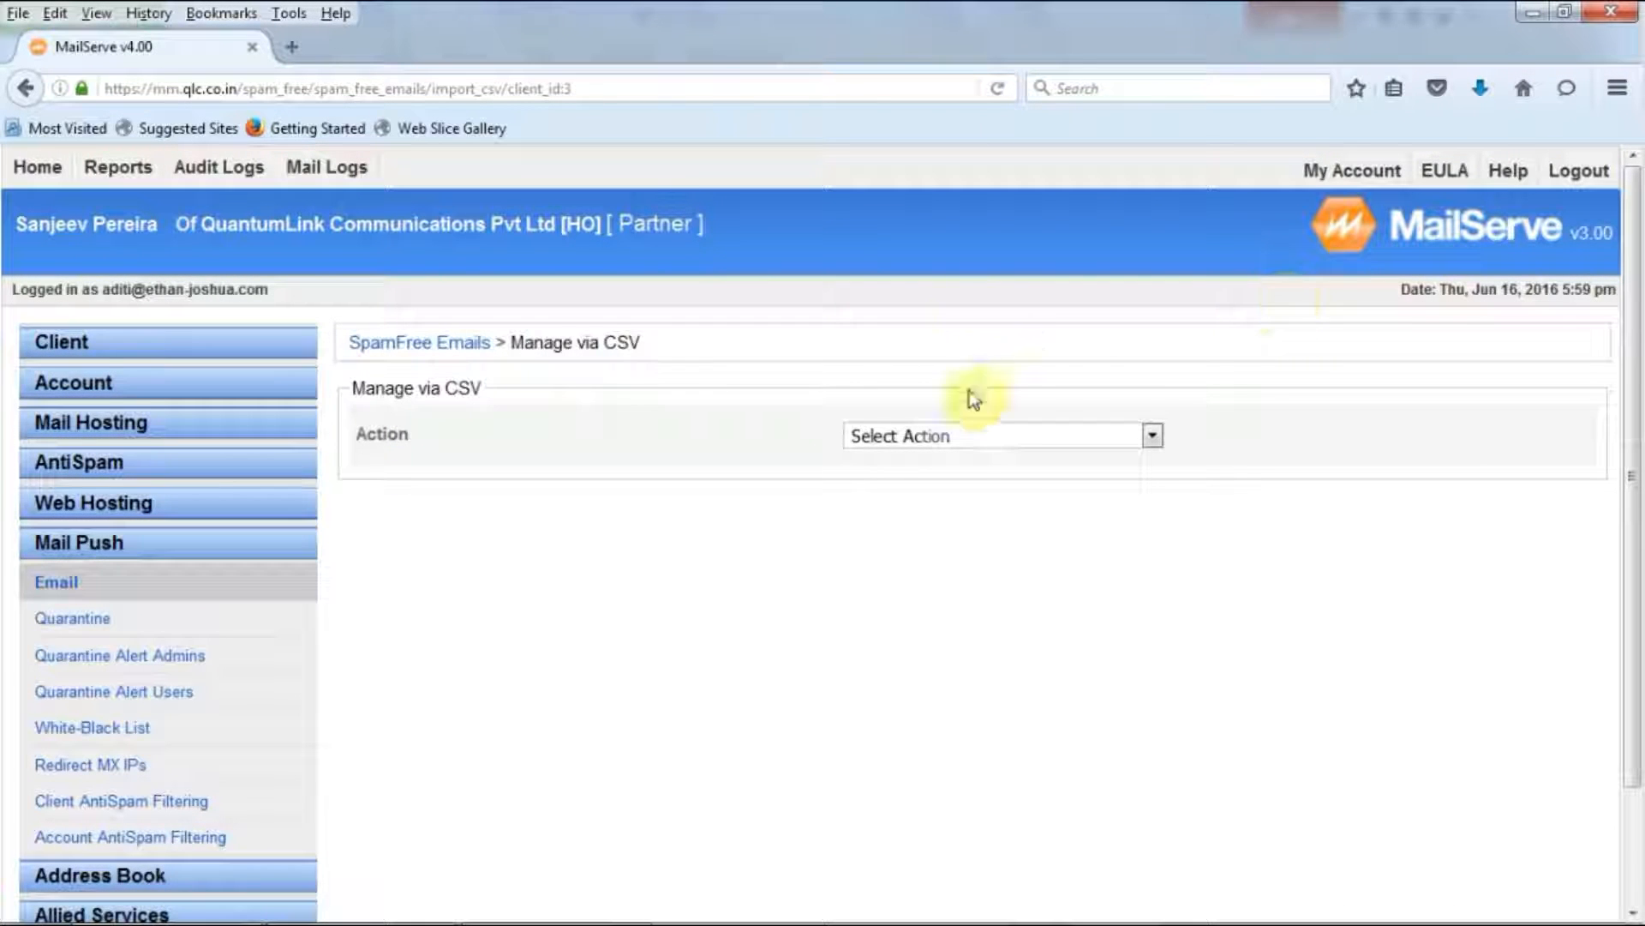
left_click(965, 439)
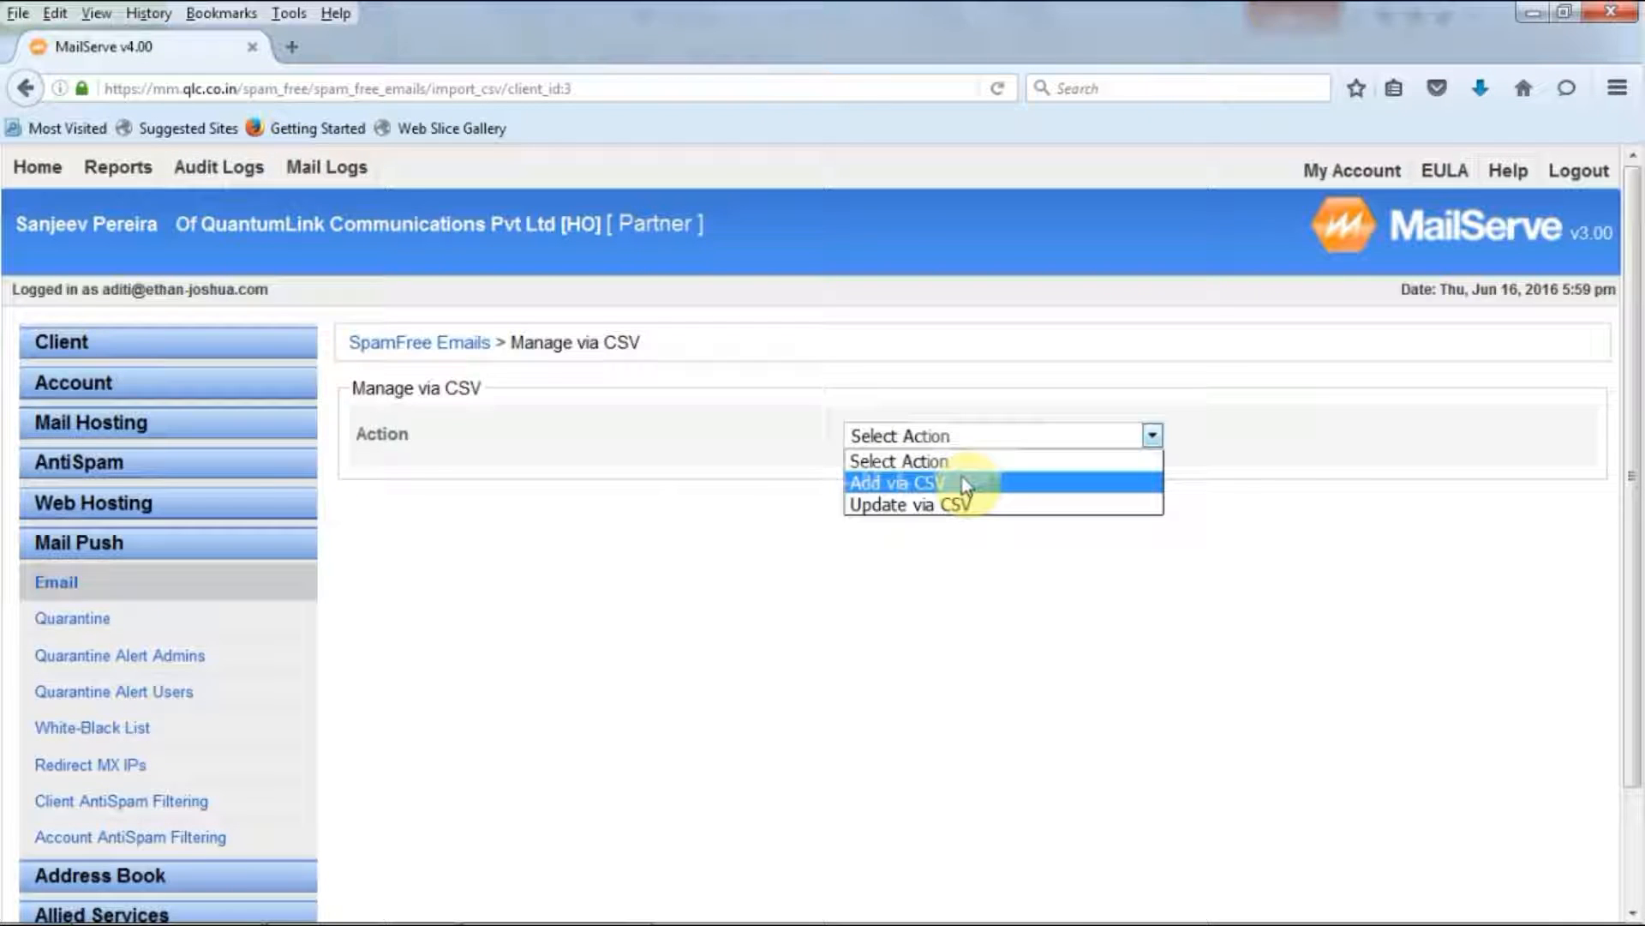
left_click(966, 483)
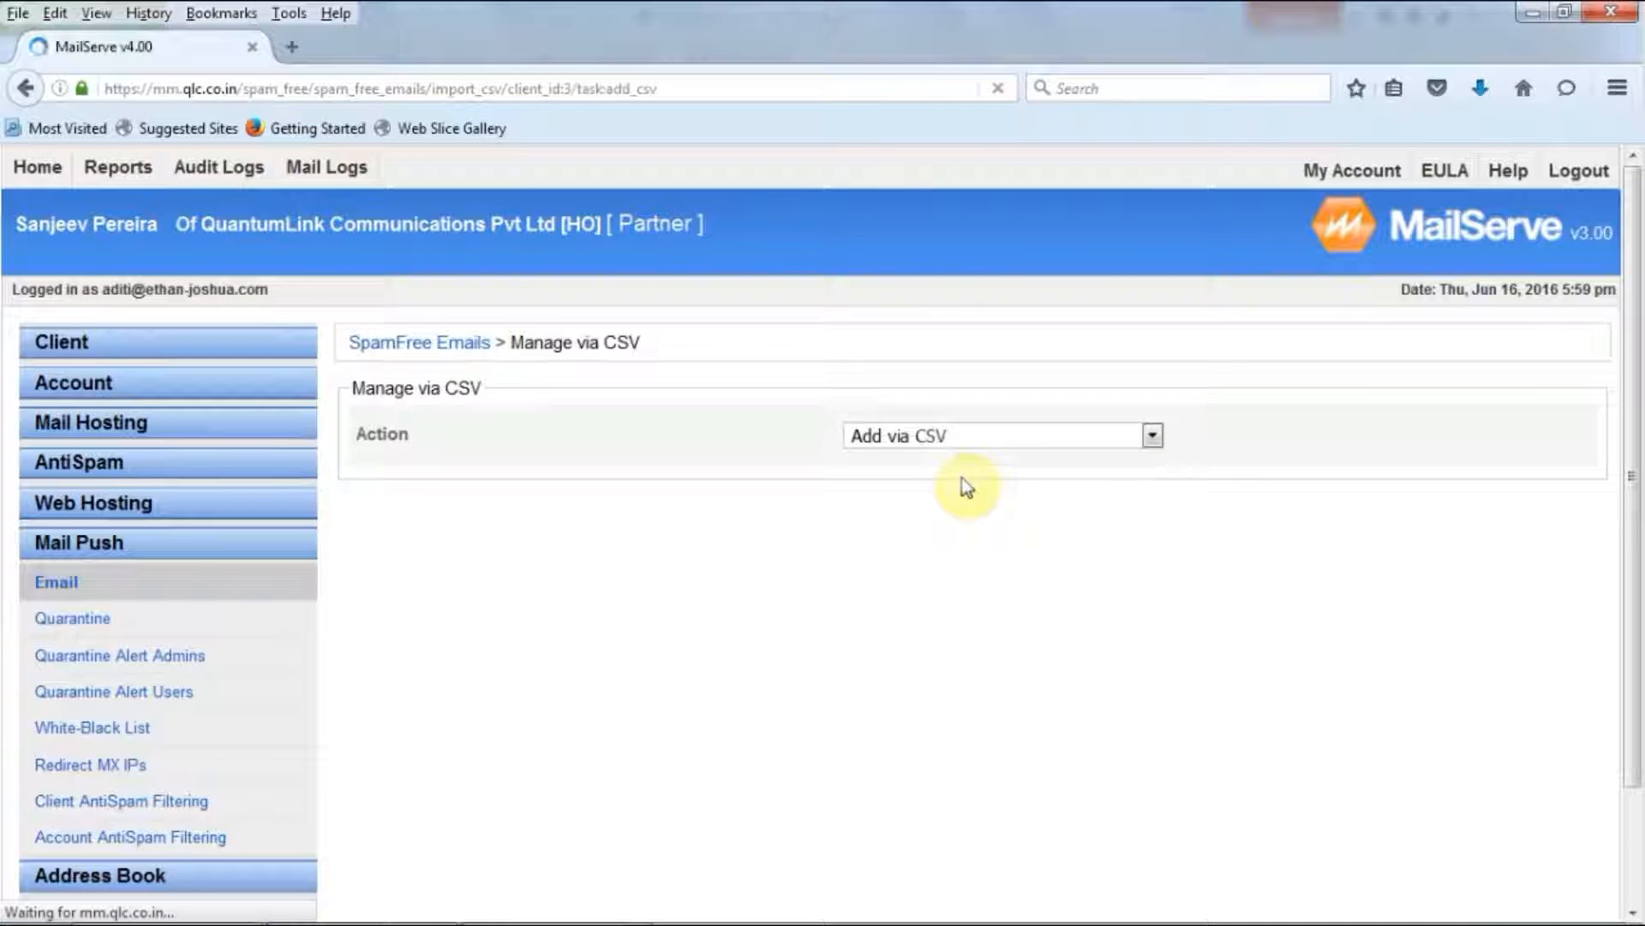
Choose userdetails.csv from the Desktop as the upload file and import it.
left_click(915, 512)
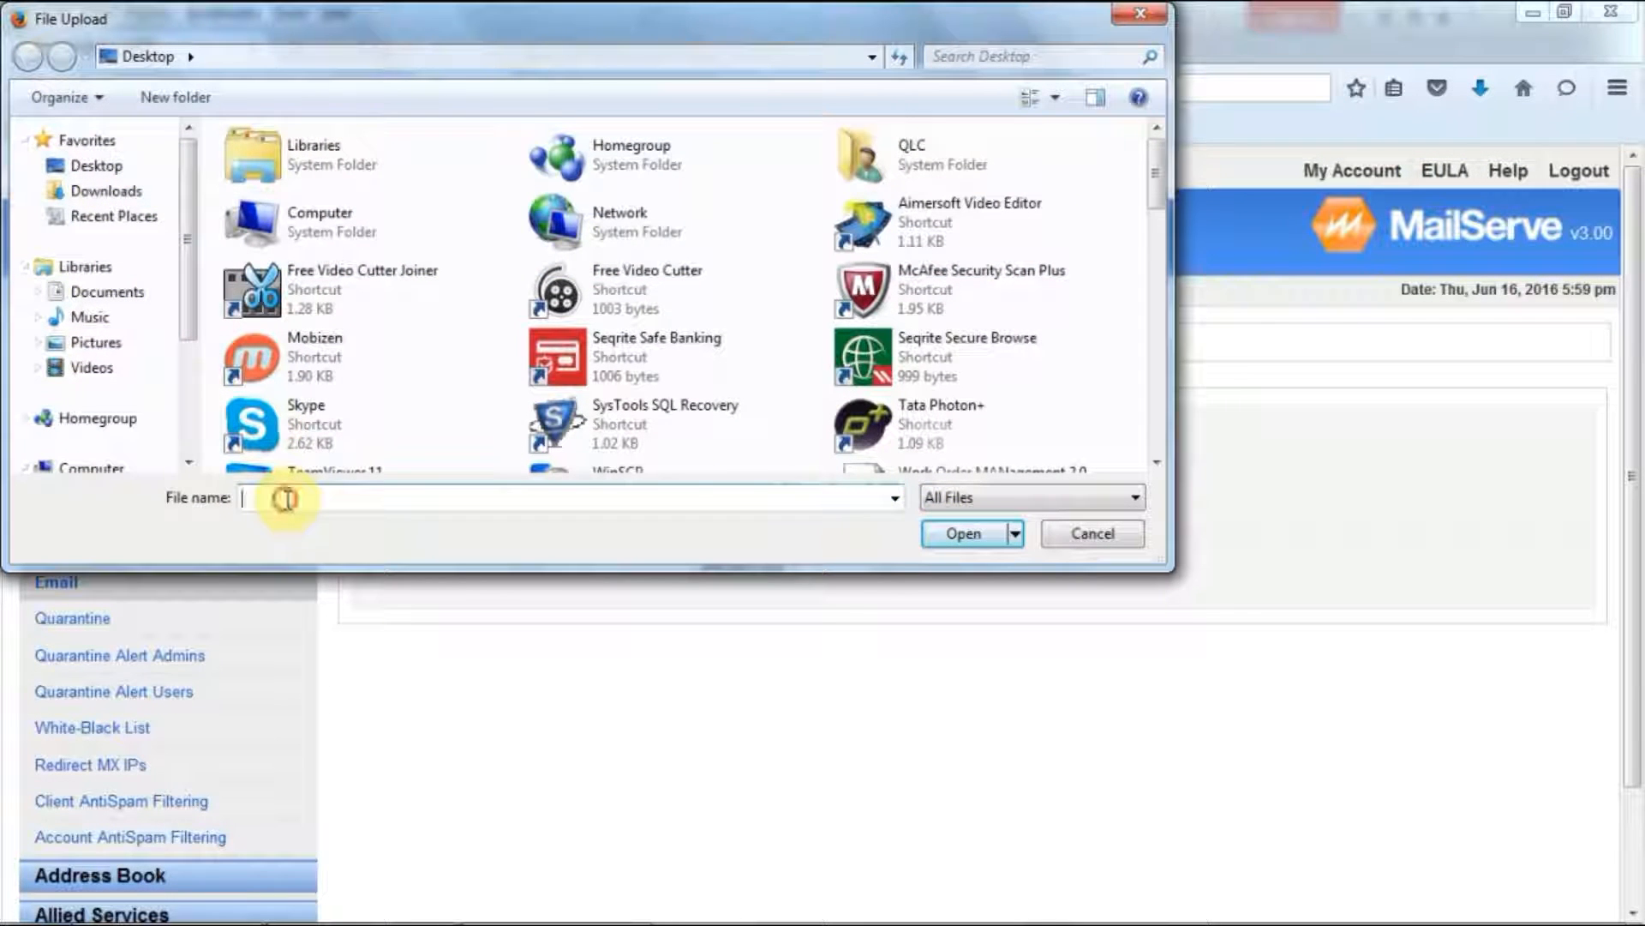
left_click(288, 500)
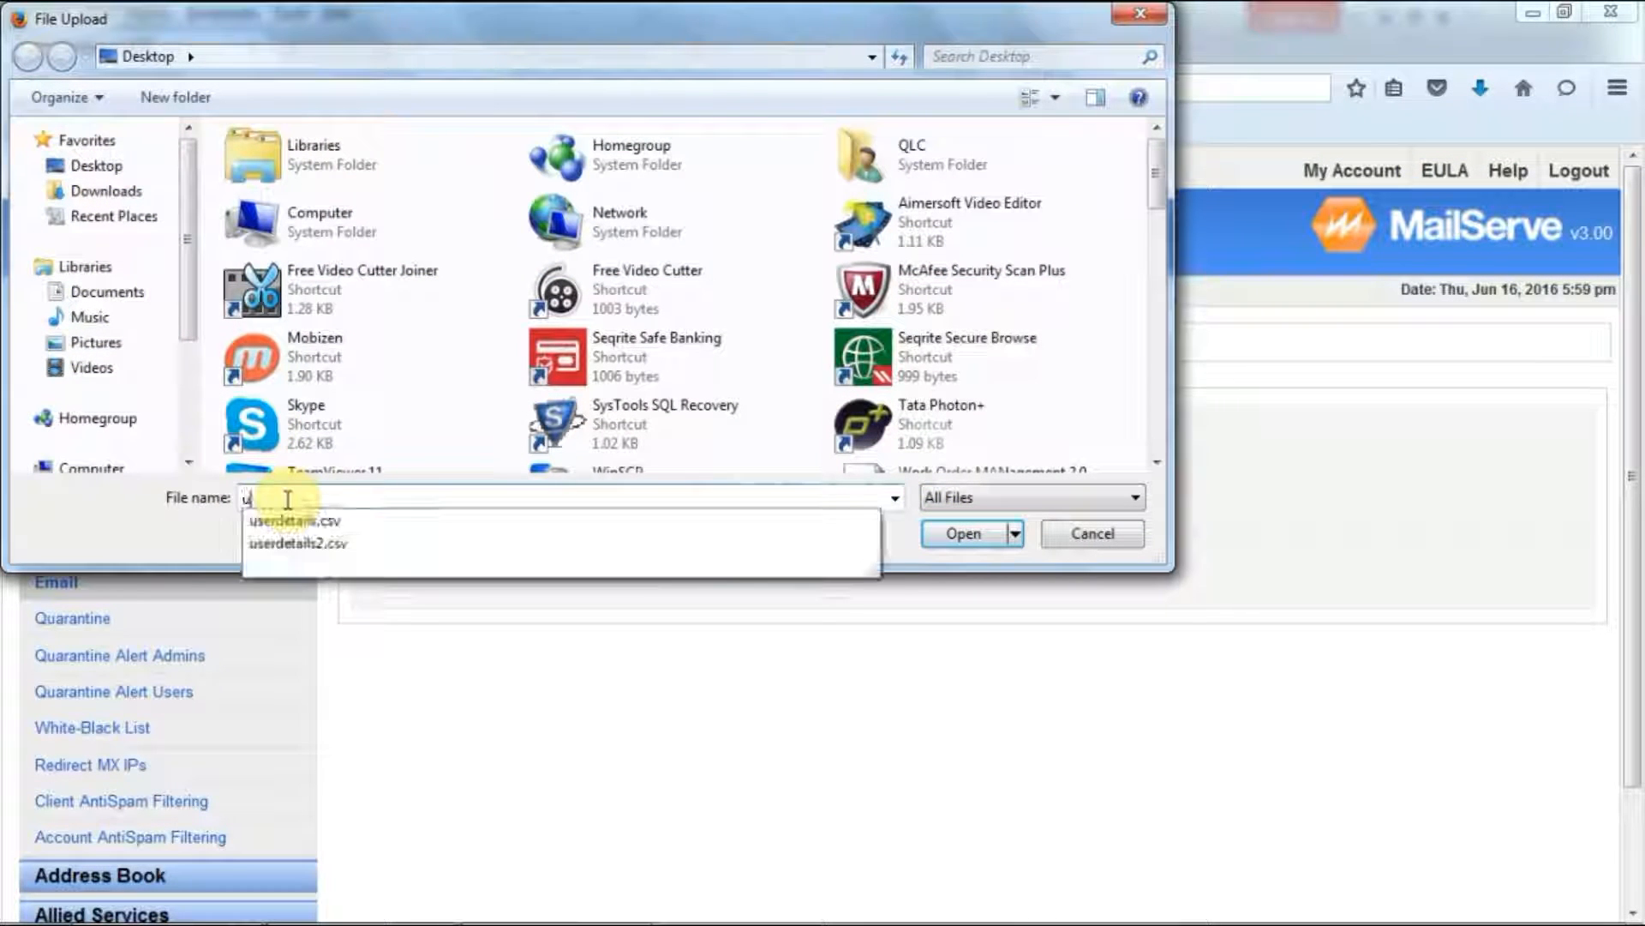
left_click(329, 519)
left_click(958, 526)
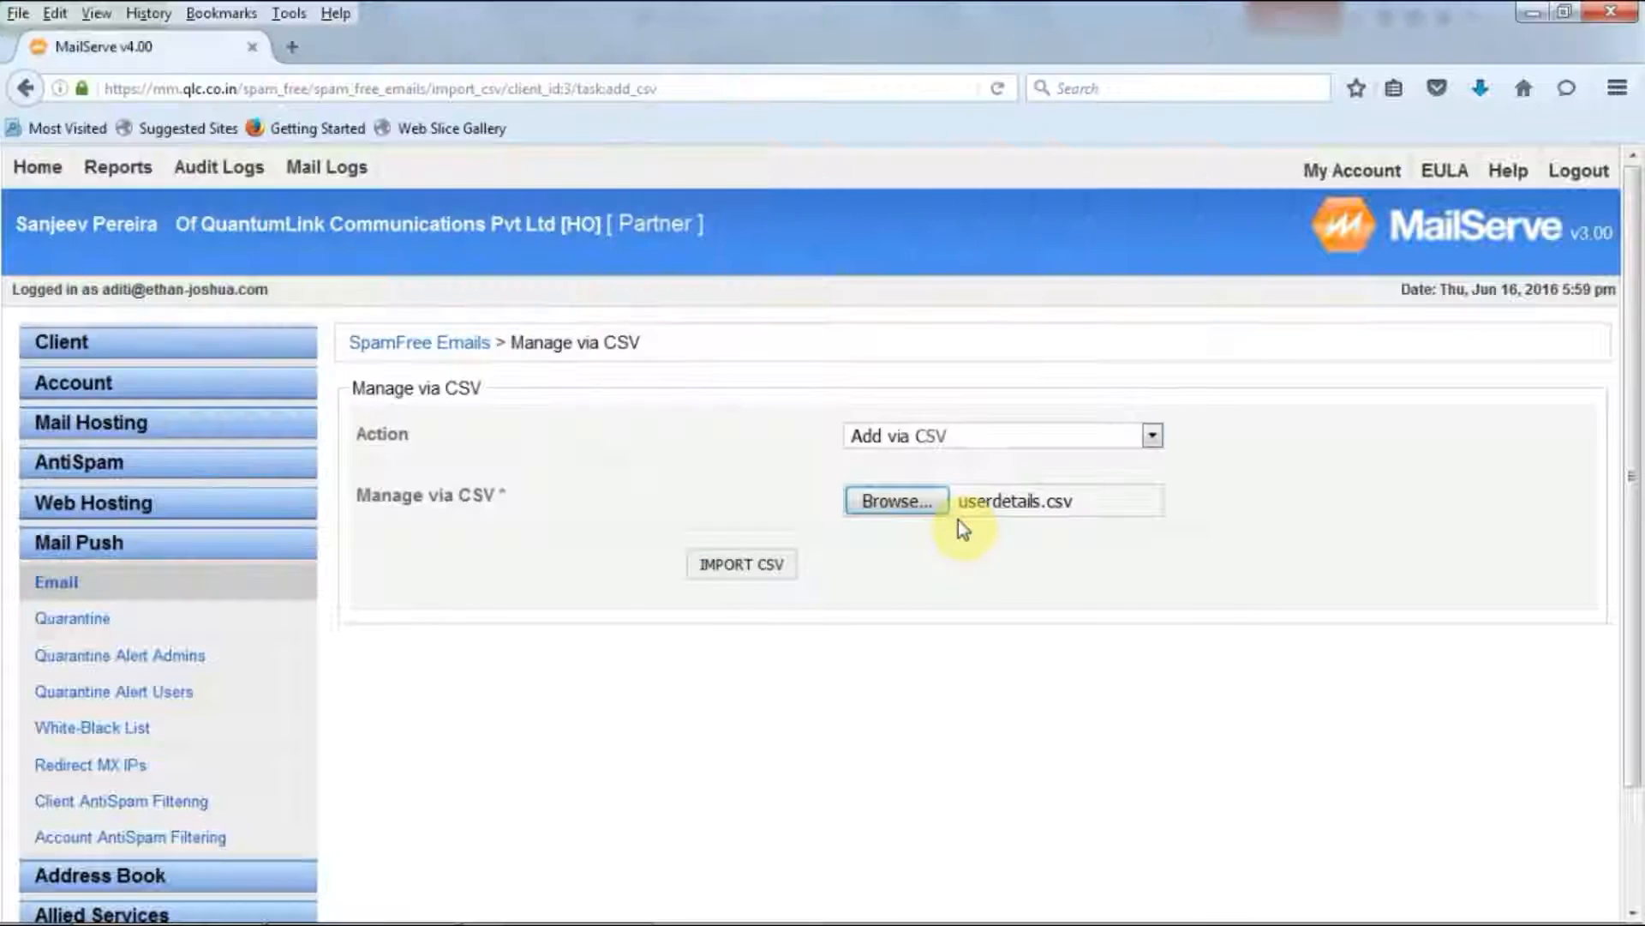
left_click(733, 566)
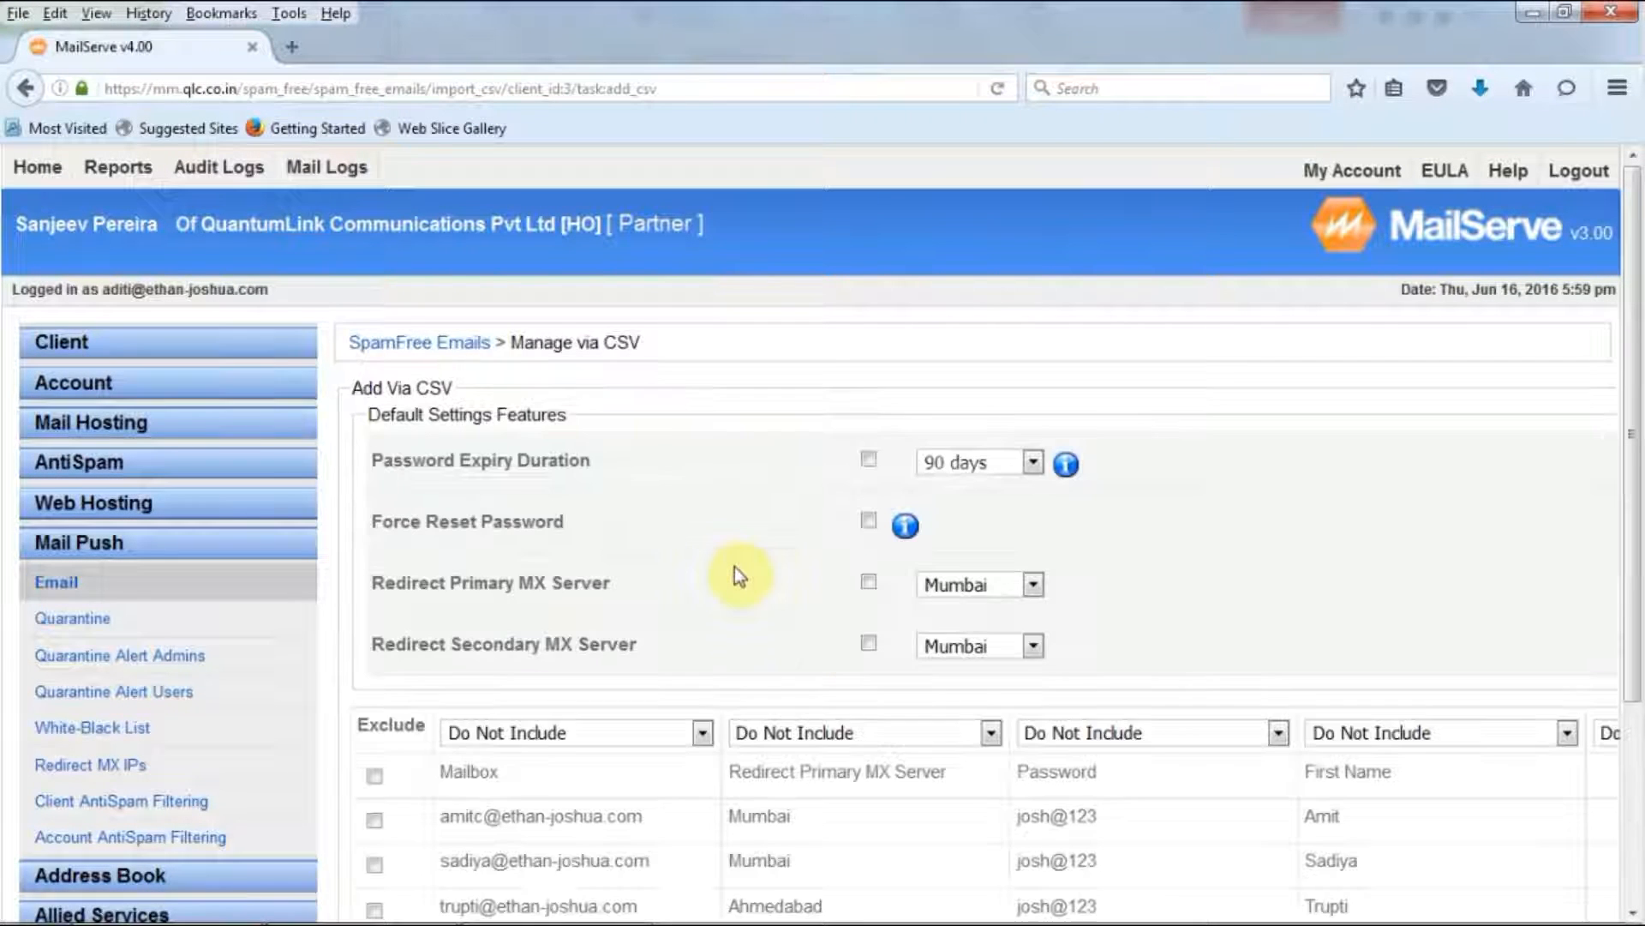
Enable Password Expiry Duration in the default settings features and set it to 0 days.
left_click_drag(1633, 411, 1635, 511)
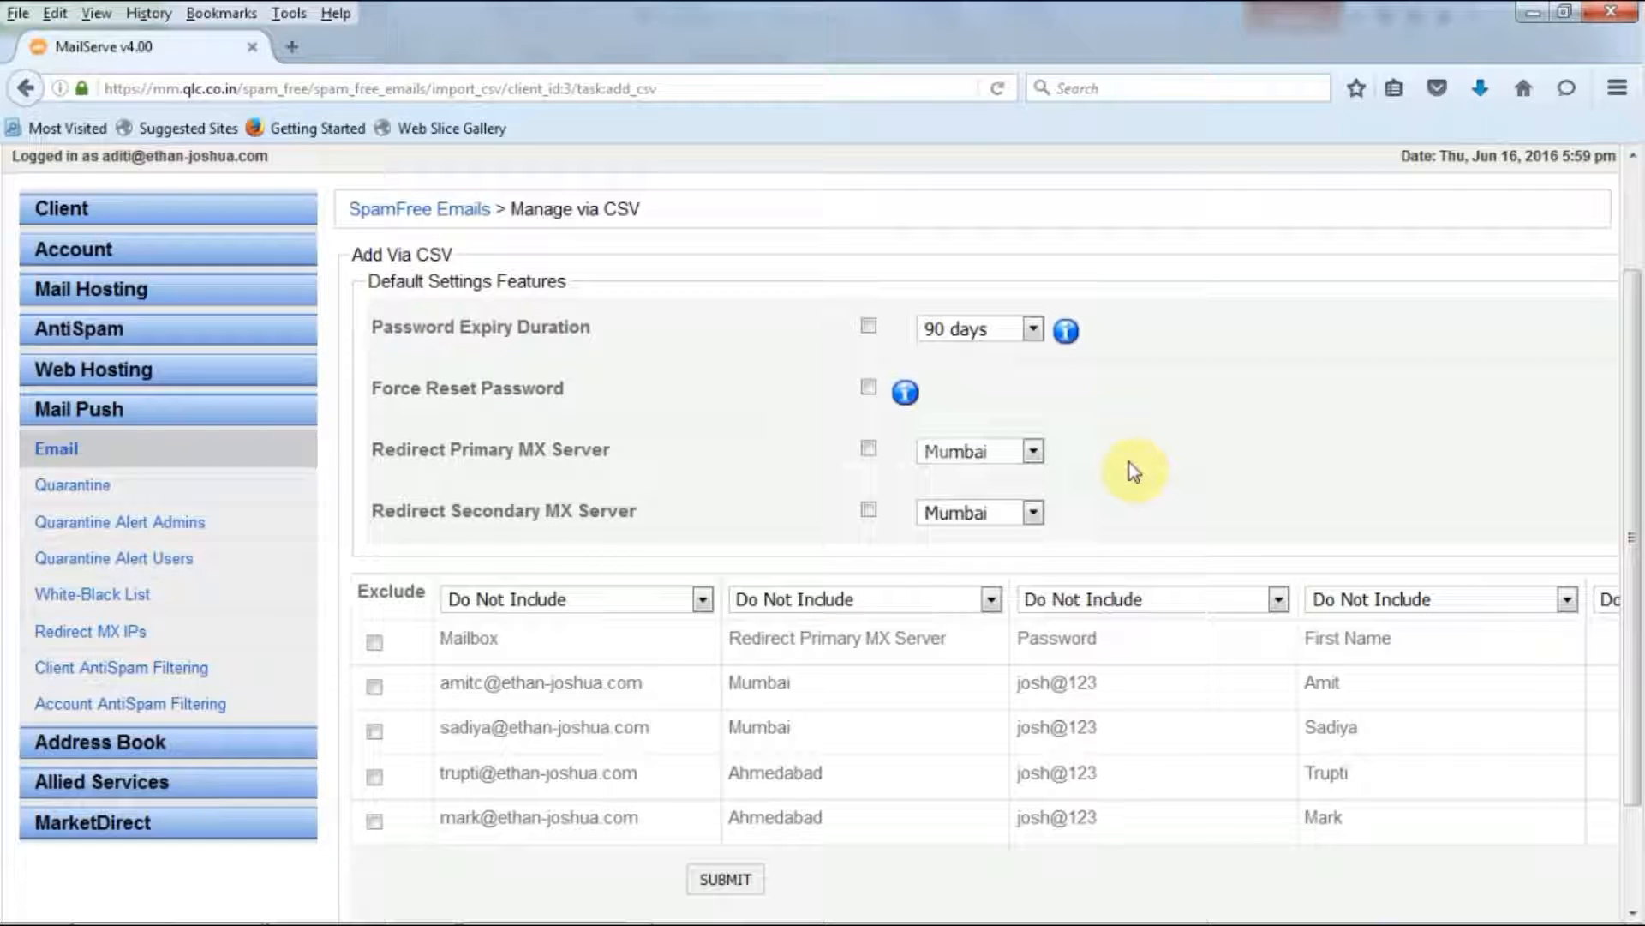
left_click(868, 326)
left_click(977, 330)
left_click(982, 354)
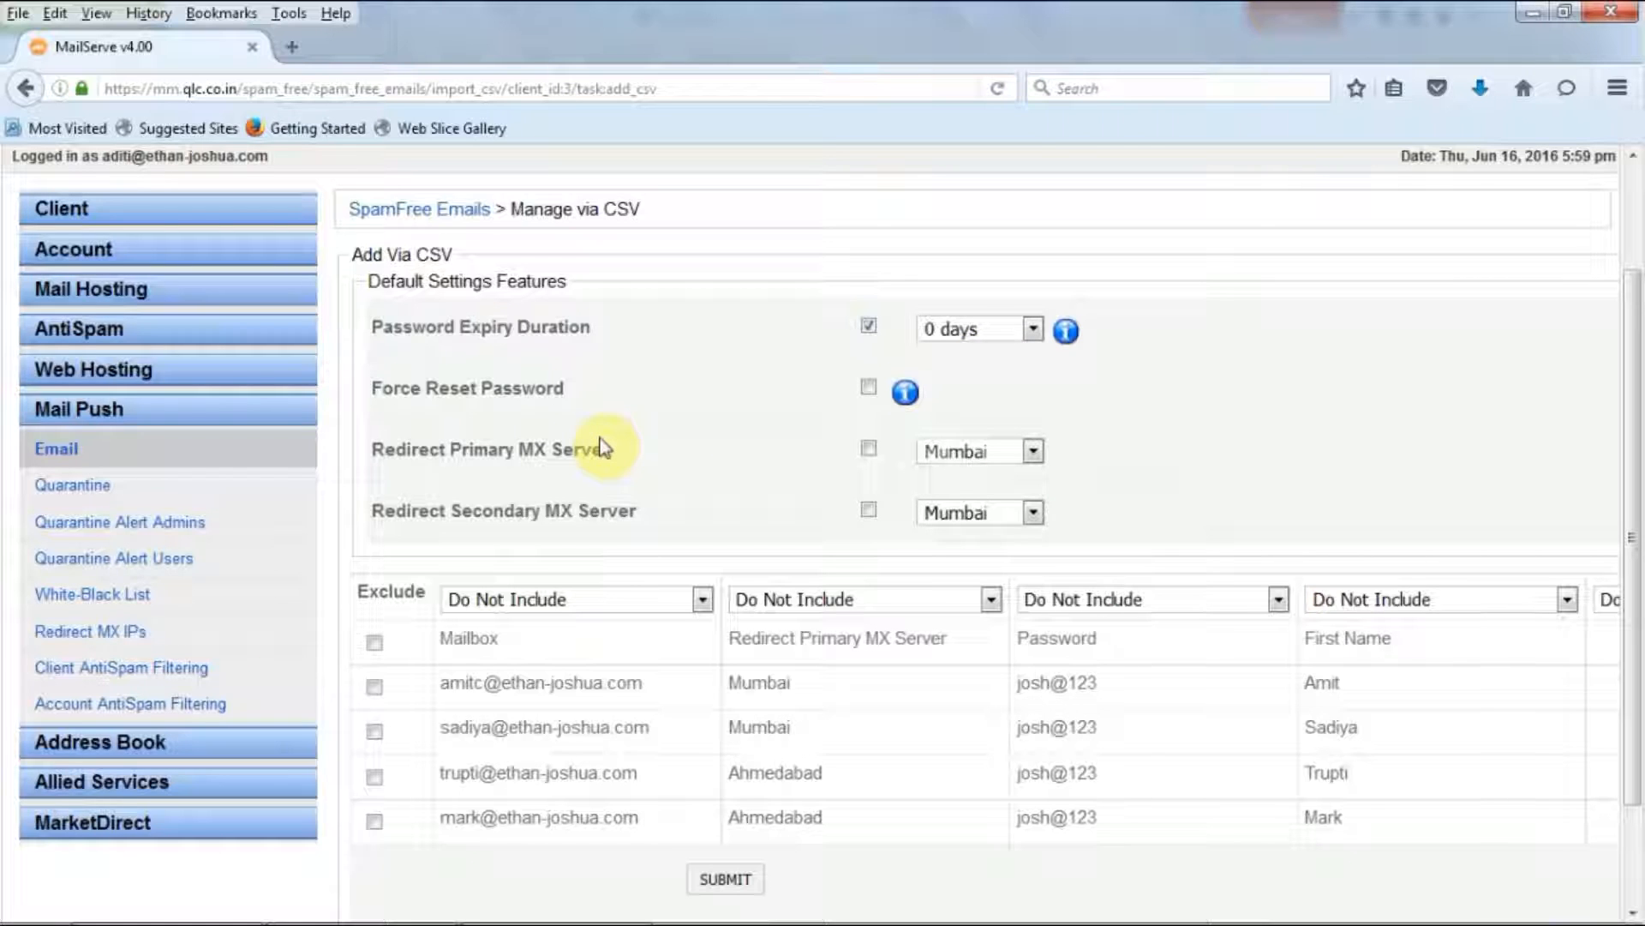
mouse_move(899, 403)
Open the Redirect MX IPs page in a new browser tab and view it.
right_click(112, 644)
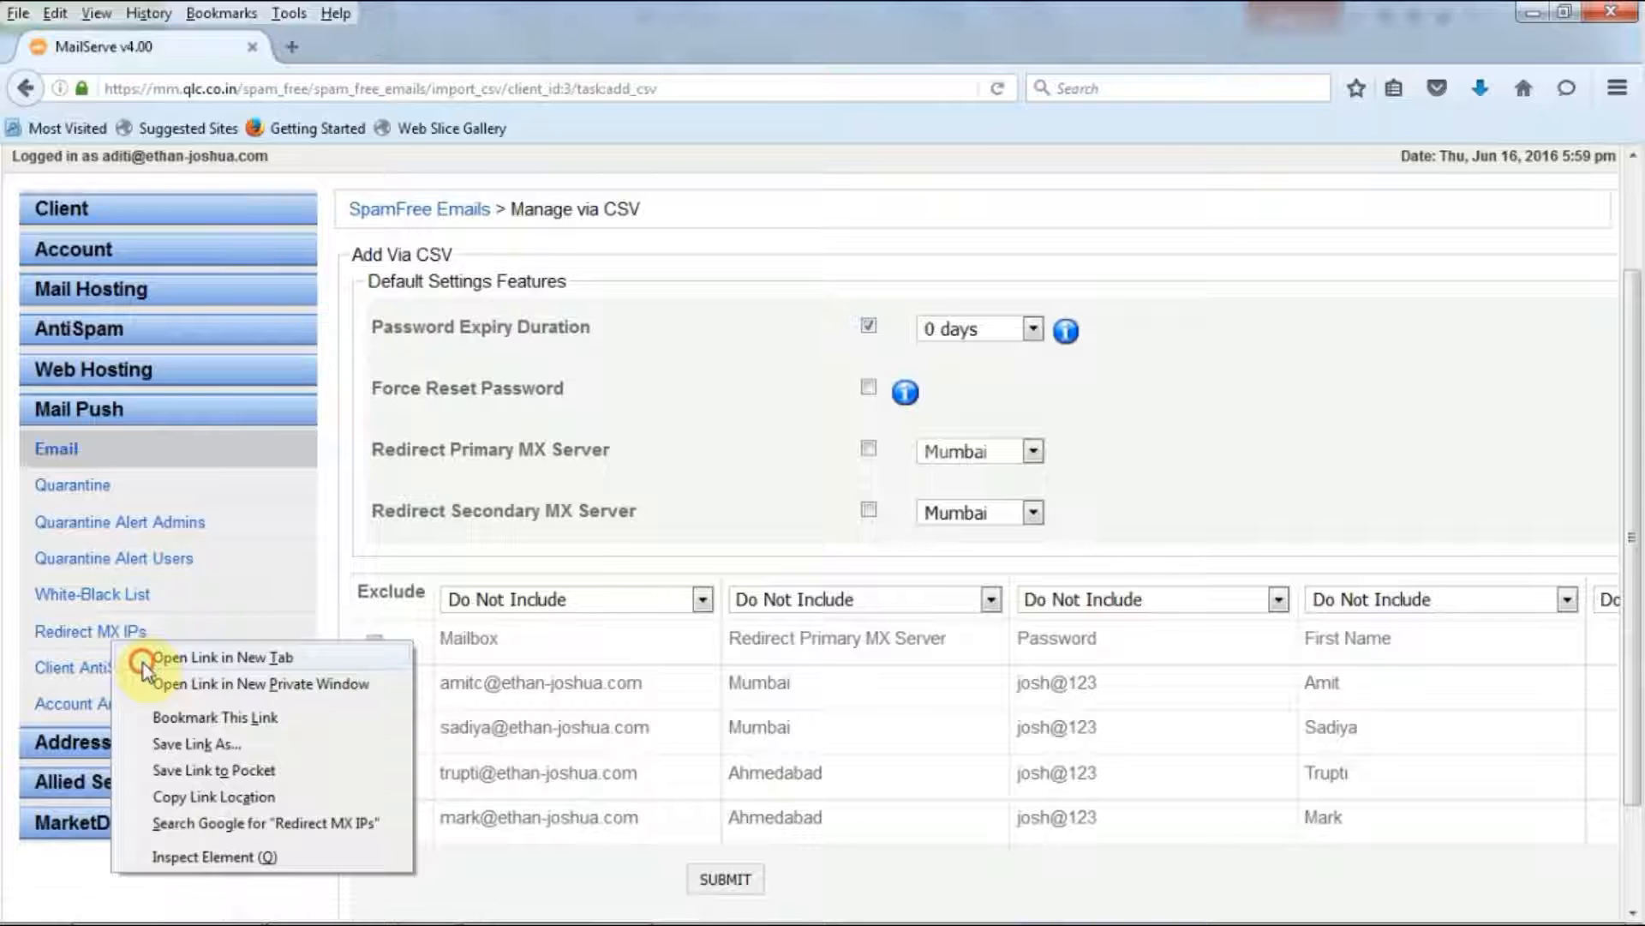
left_click(144, 659)
left_click(411, 46)
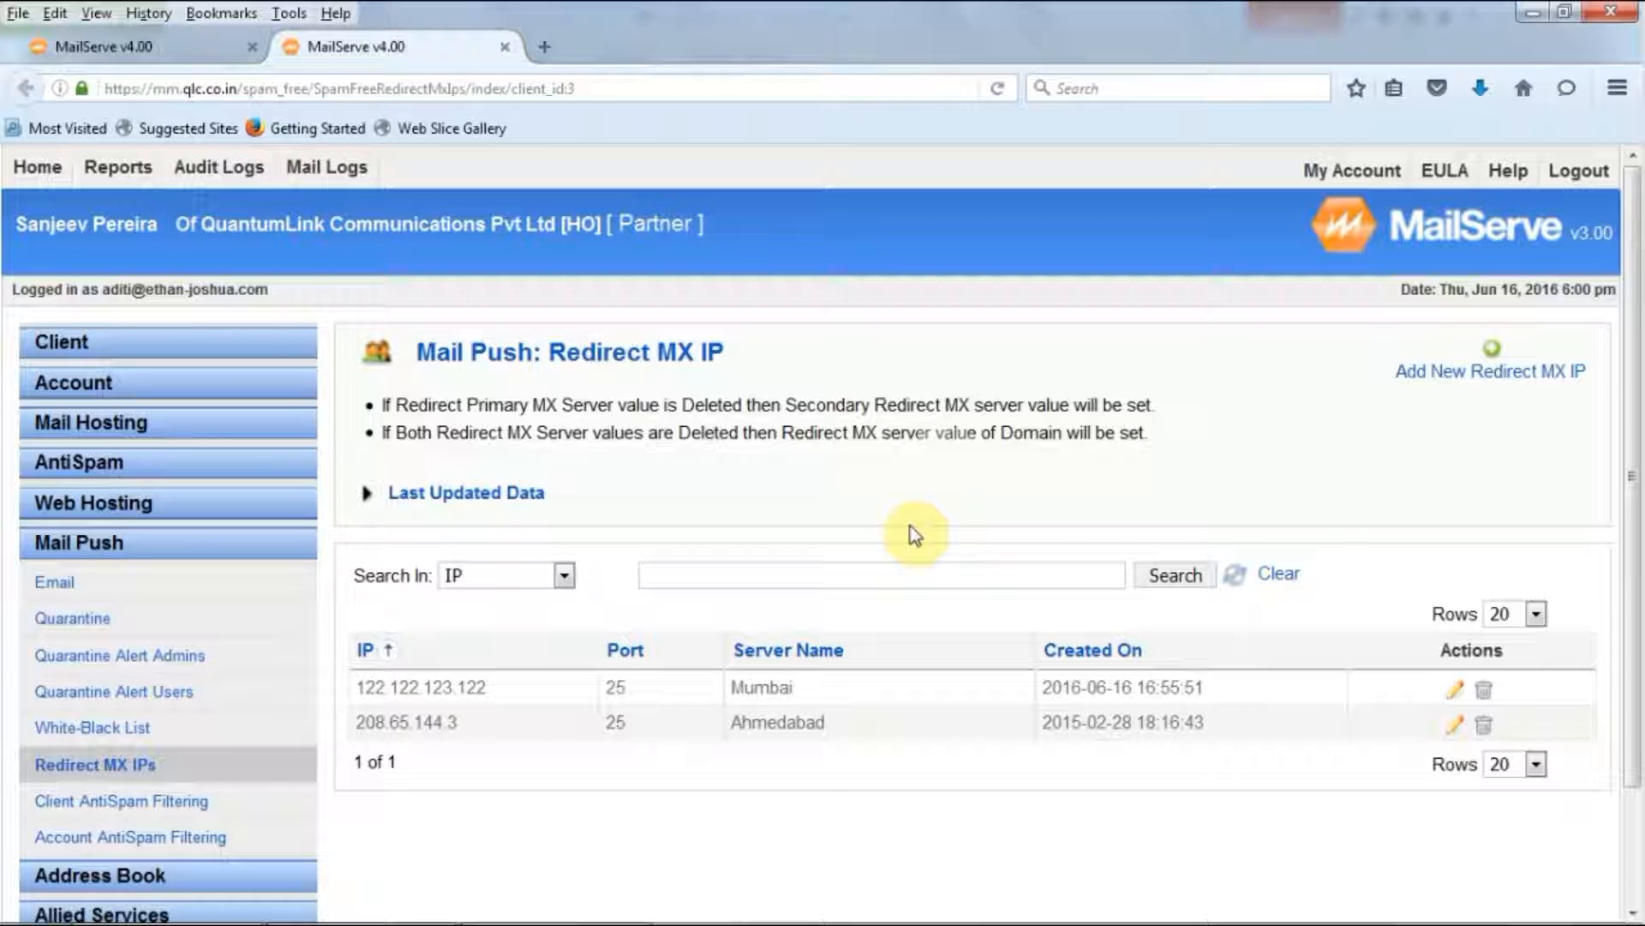
Open the form for adding a new redirect MX IP and review its IP, port and server name fields.
left_click(1500, 360)
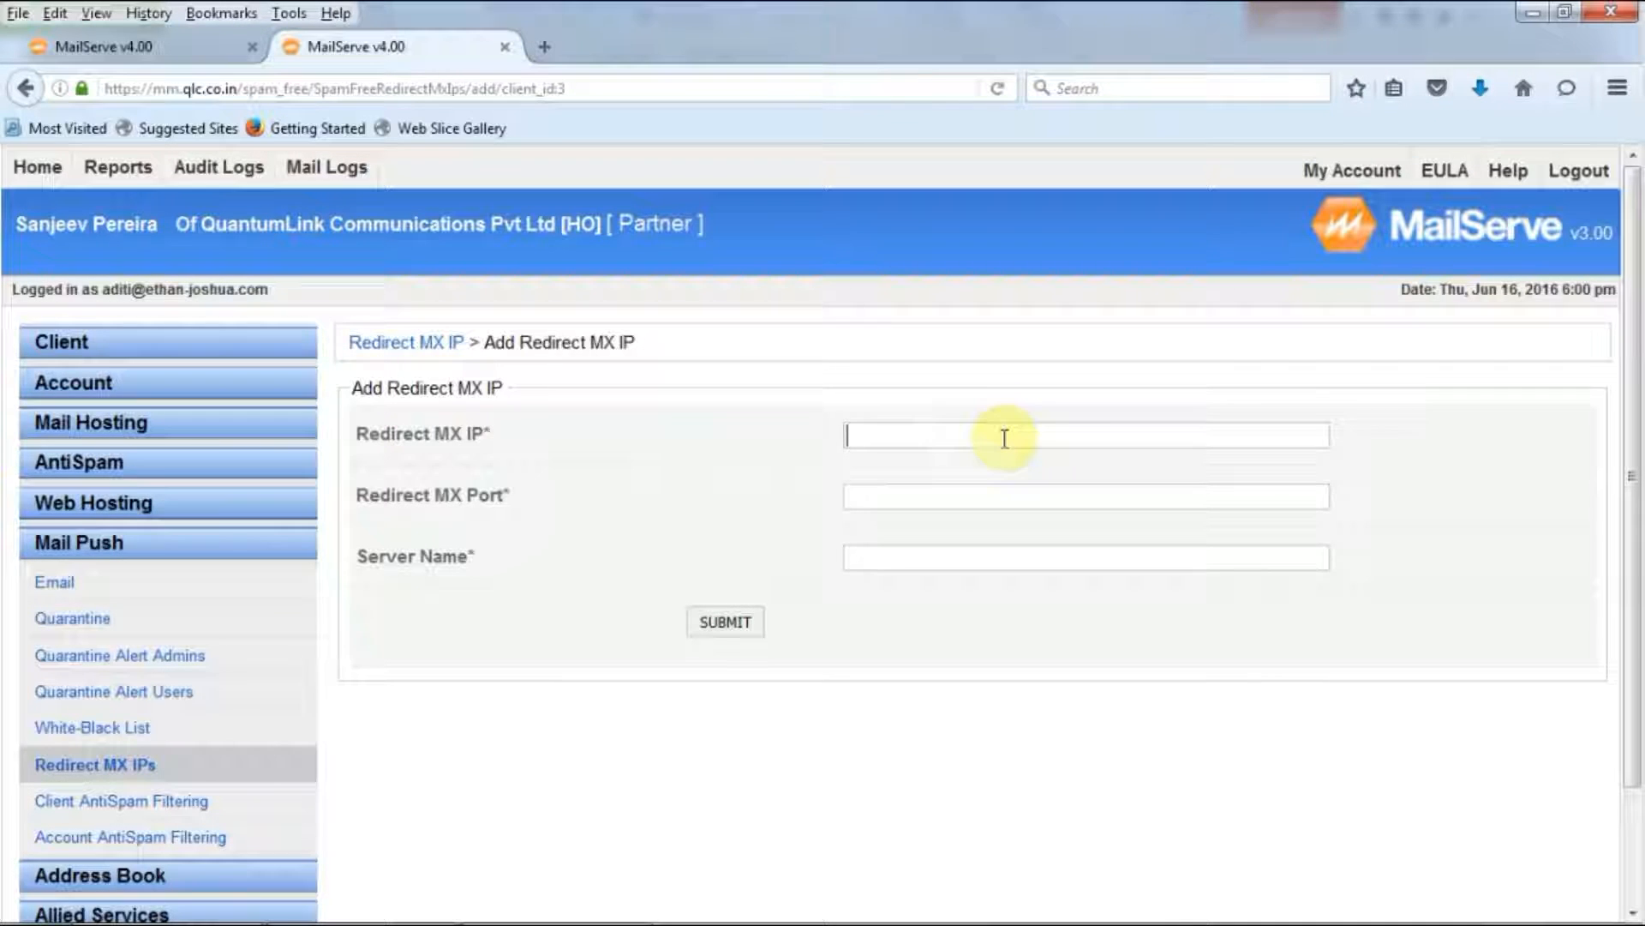
left_click(990, 491)
left_click(961, 558)
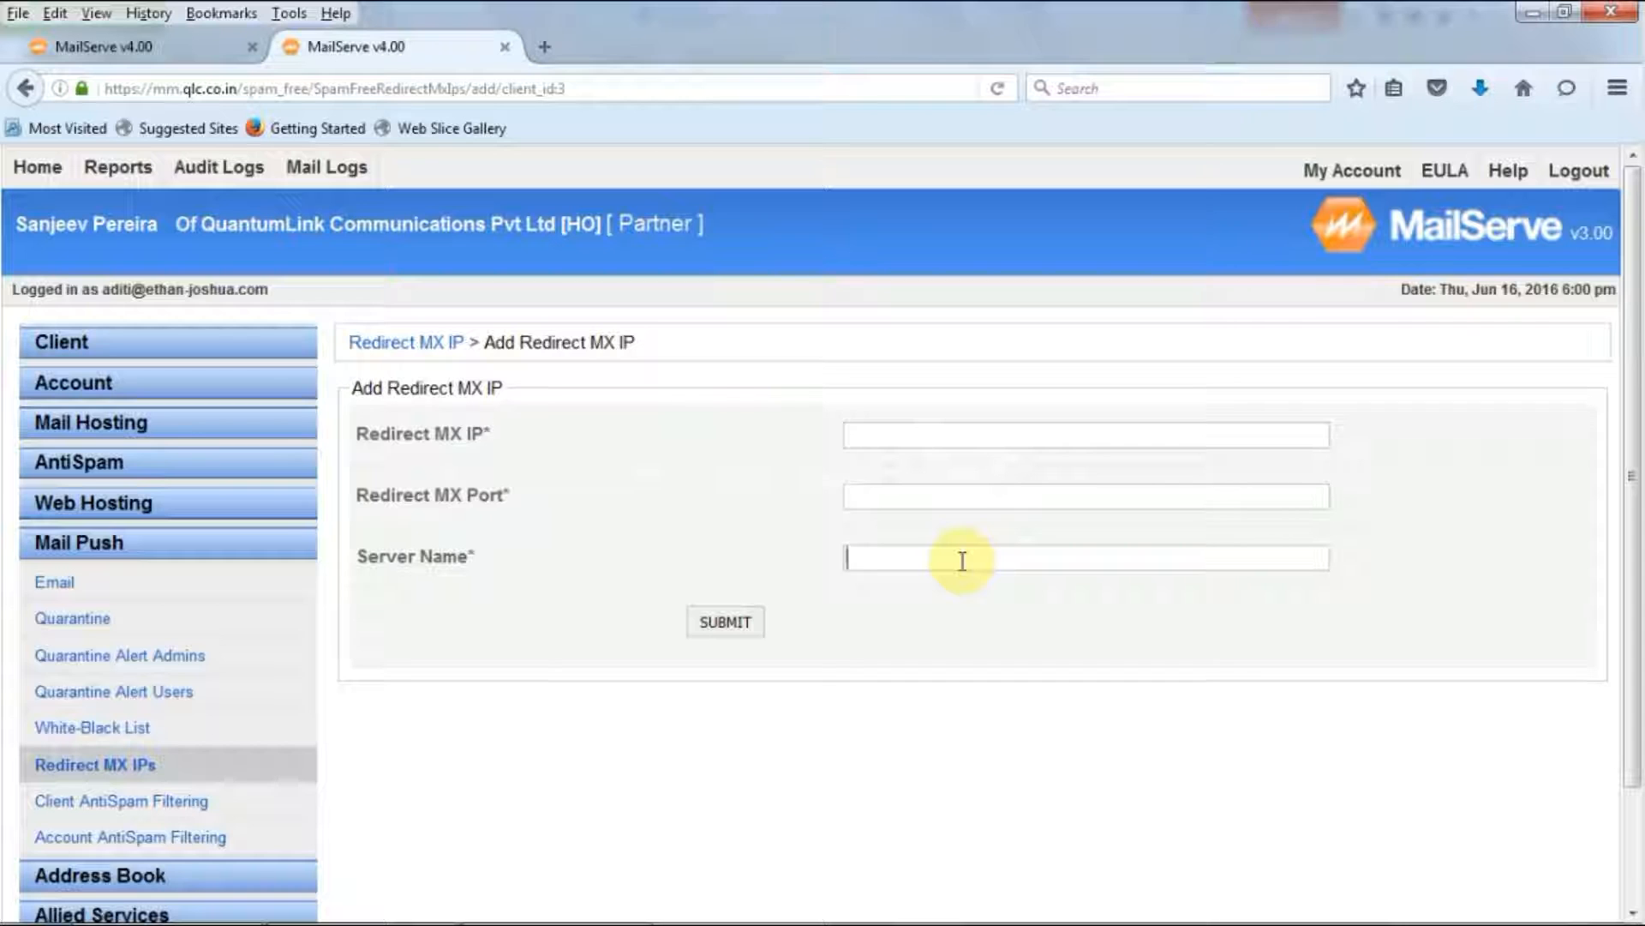
Open the Mumbai entry of the Redirect MX IP list for editing and review its IP, port and server name fields.
left_click(119, 762)
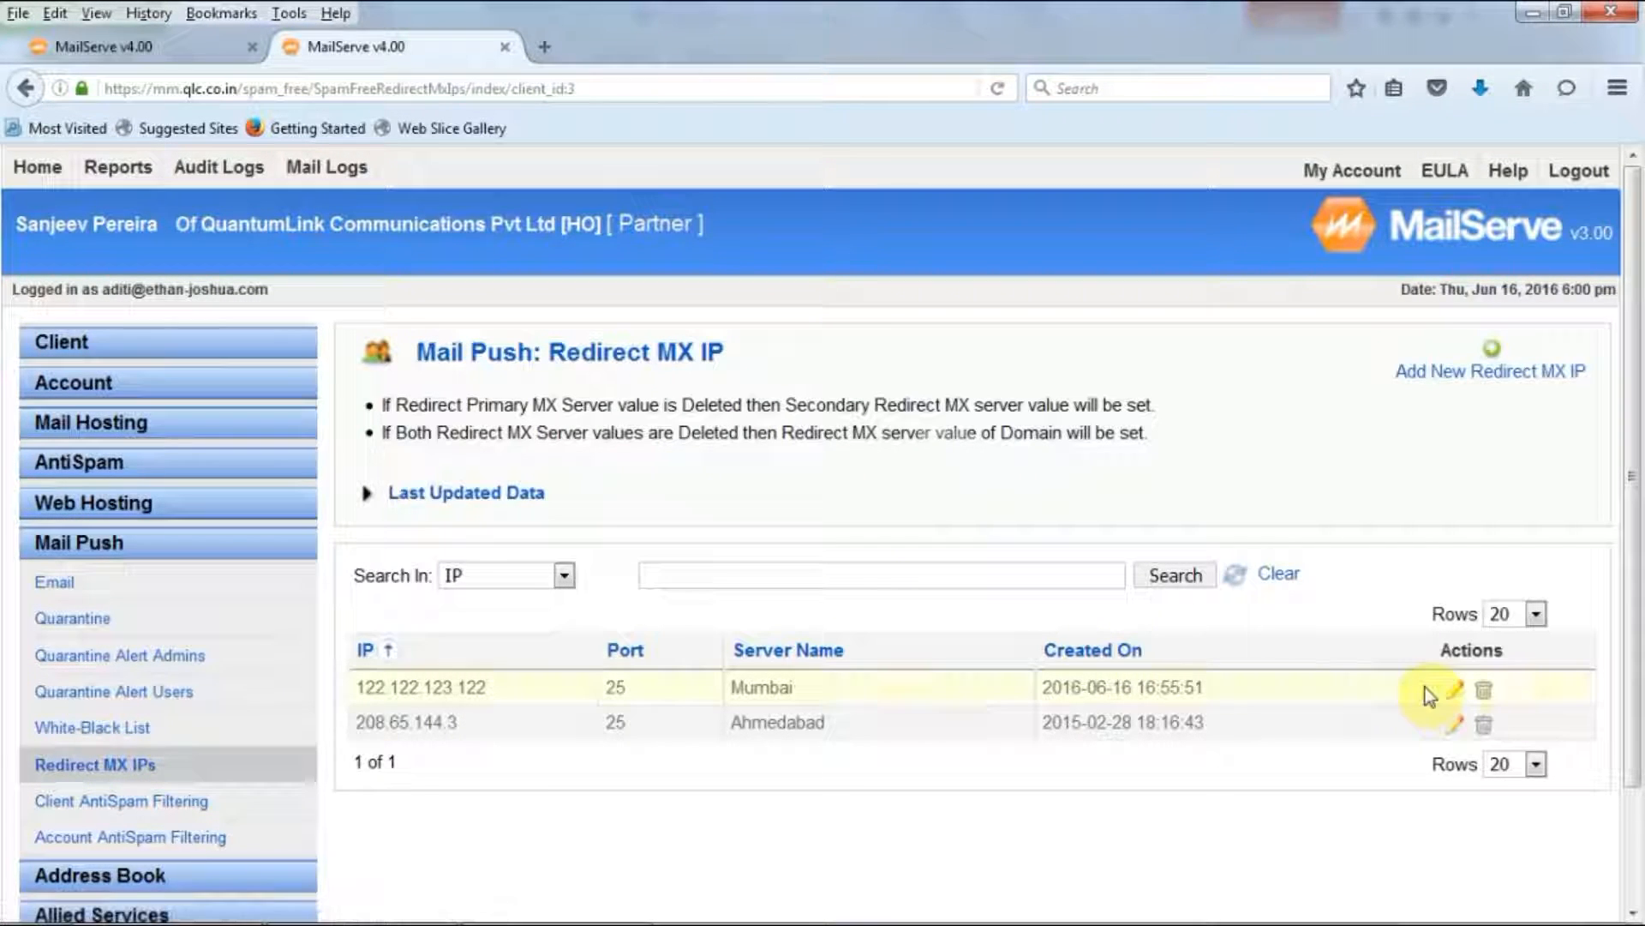
left_click(1455, 691)
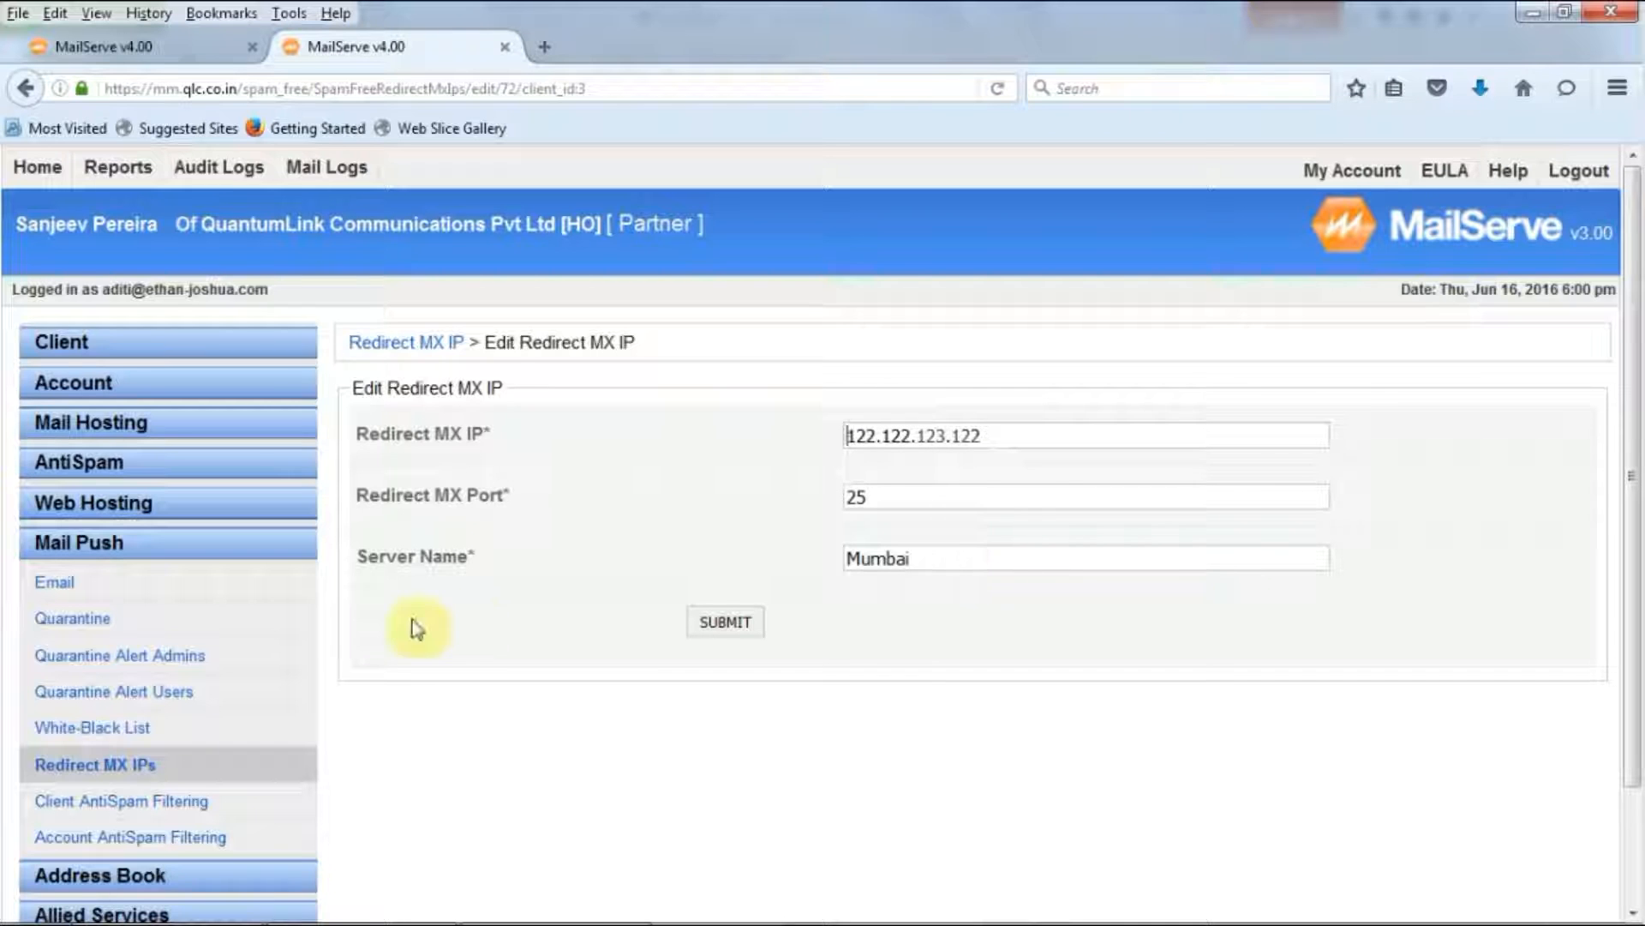
Return to the CSV import settings page and view the servers offered for Redirect Primary MX Server.
left_click(133, 48)
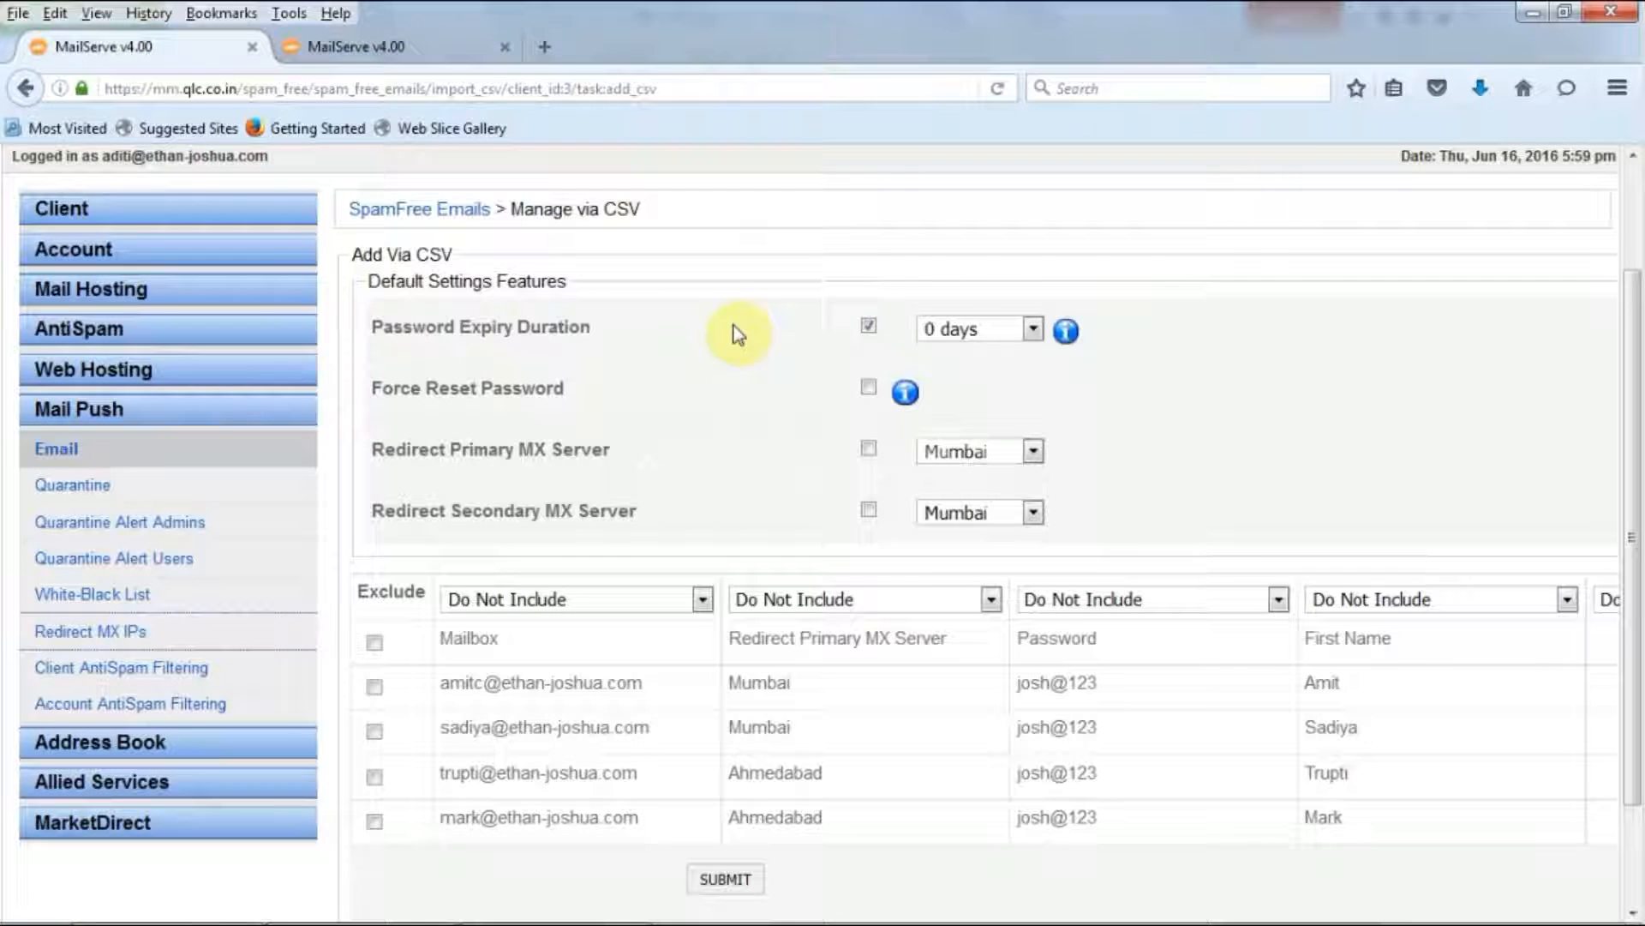
left_click_drag(1633, 415, 1633, 529)
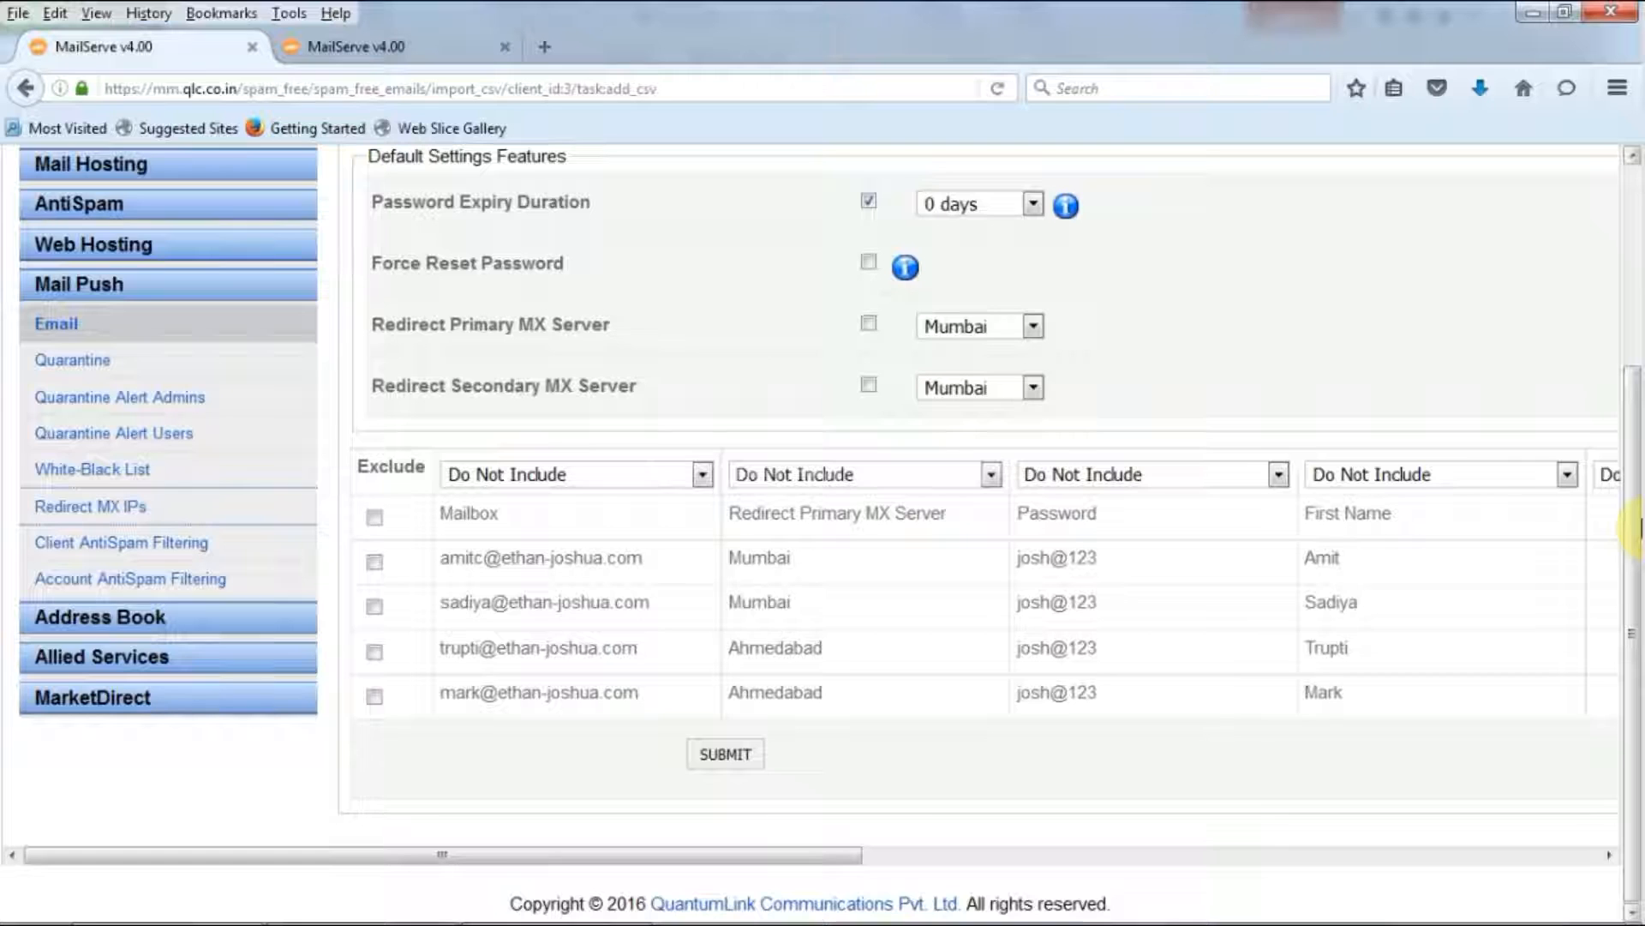
left_click(999, 326)
left_click(999, 326)
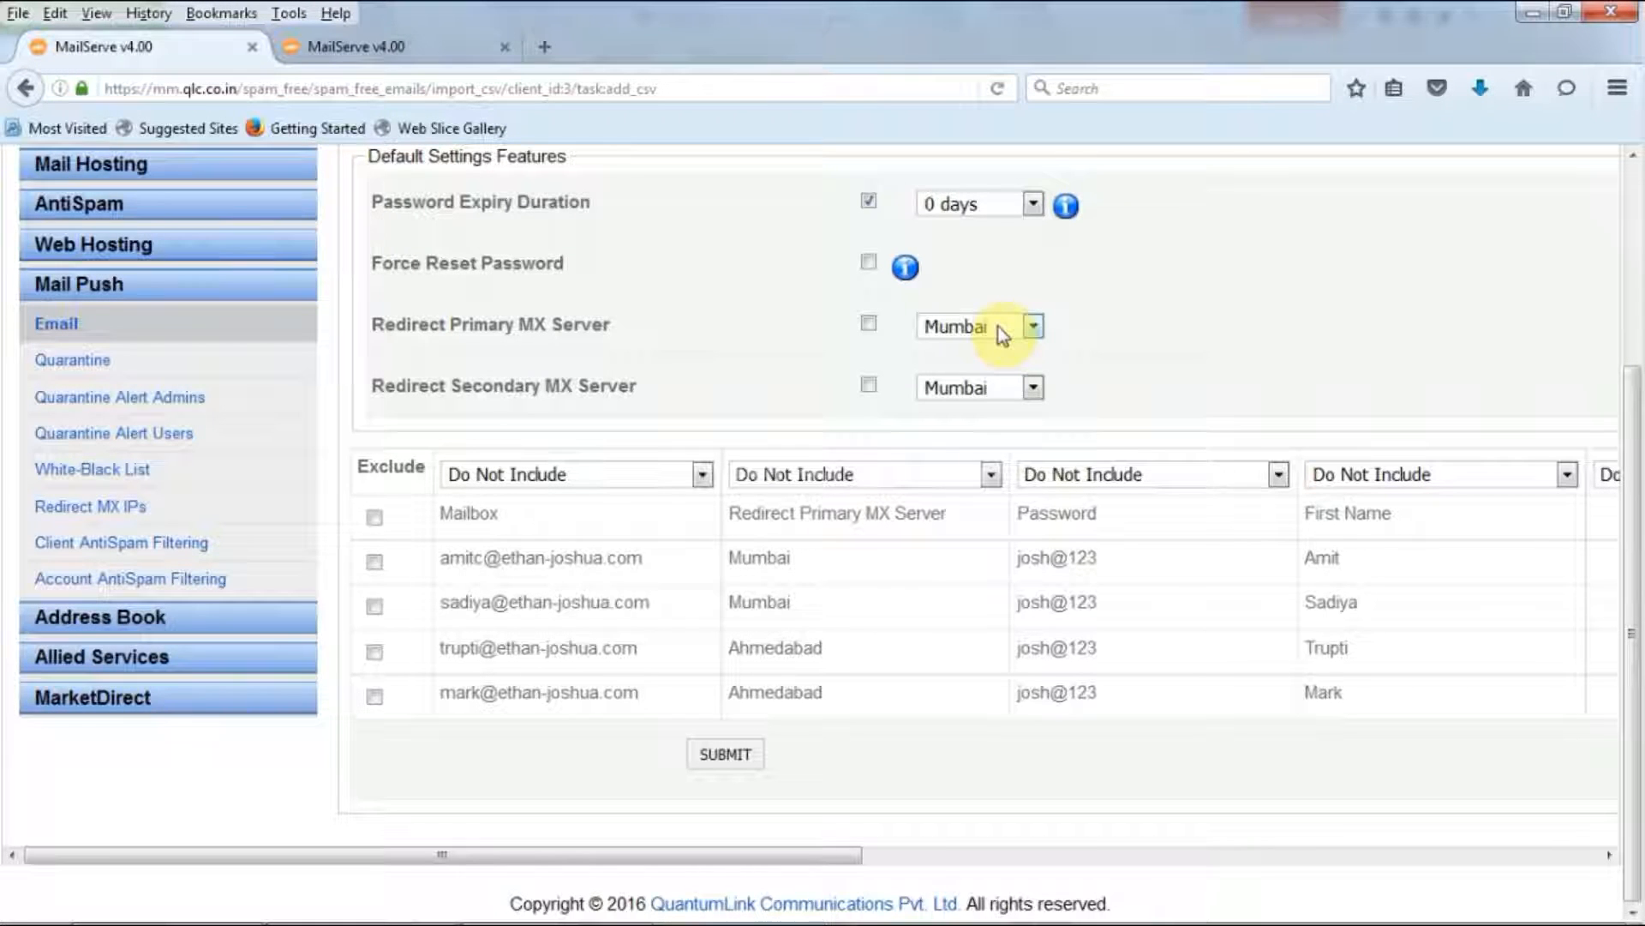
Map the four CSV columns to SpamFree Email, Redirect Primary MX Server, Password and Full Name, and submit the import.
left_click(477, 484)
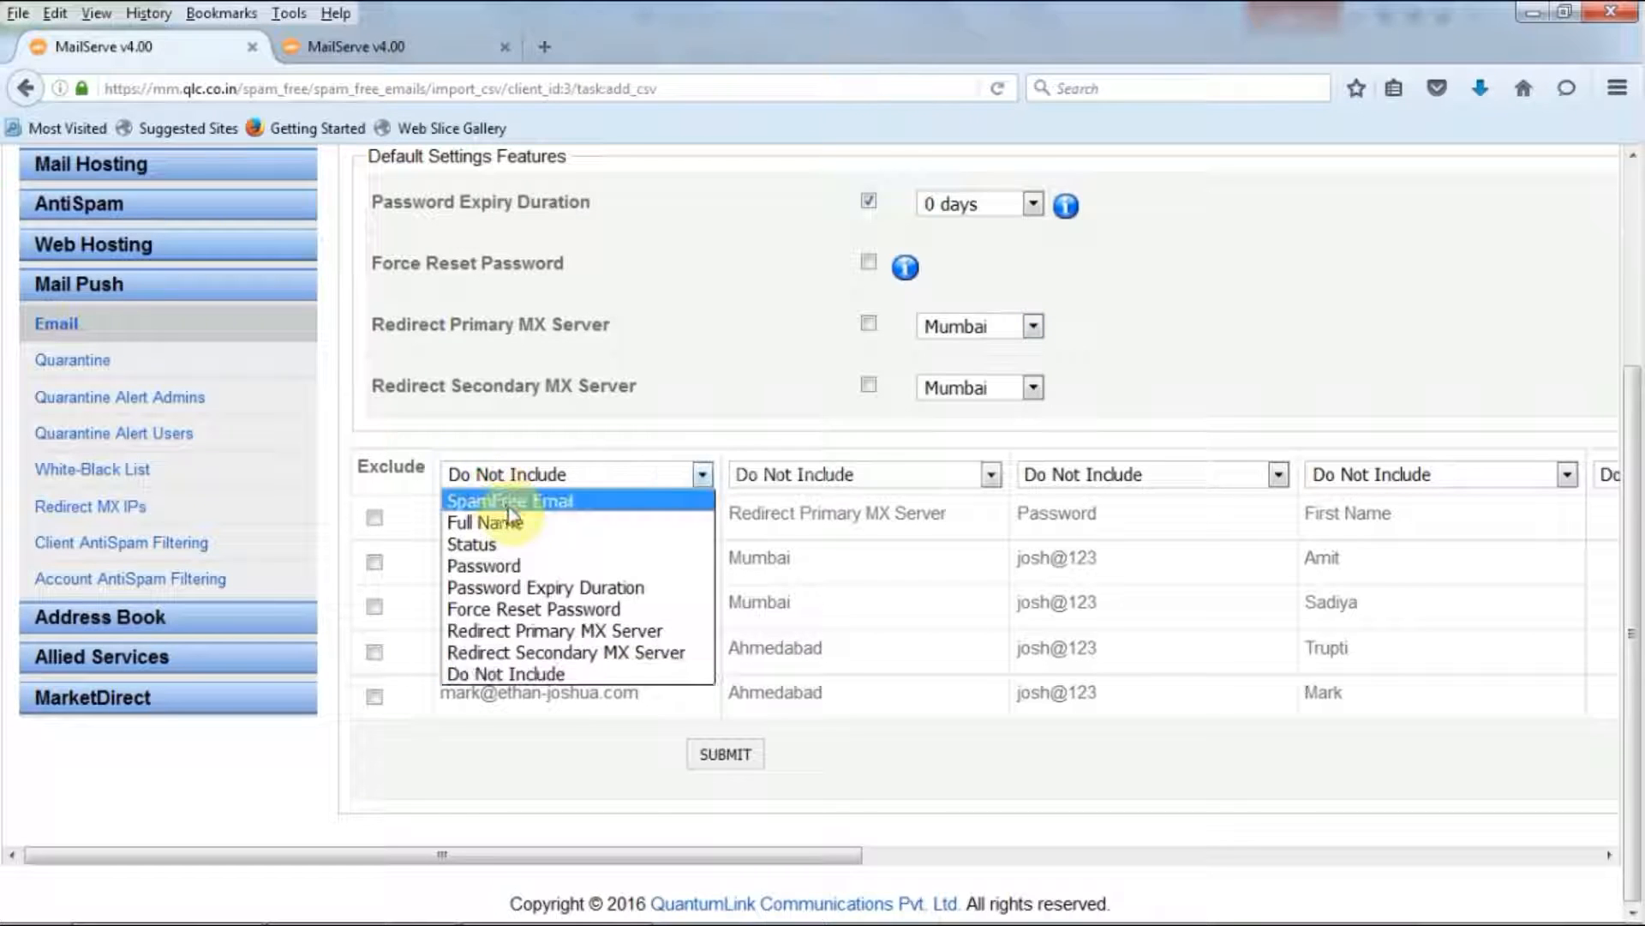
left_click(508, 506)
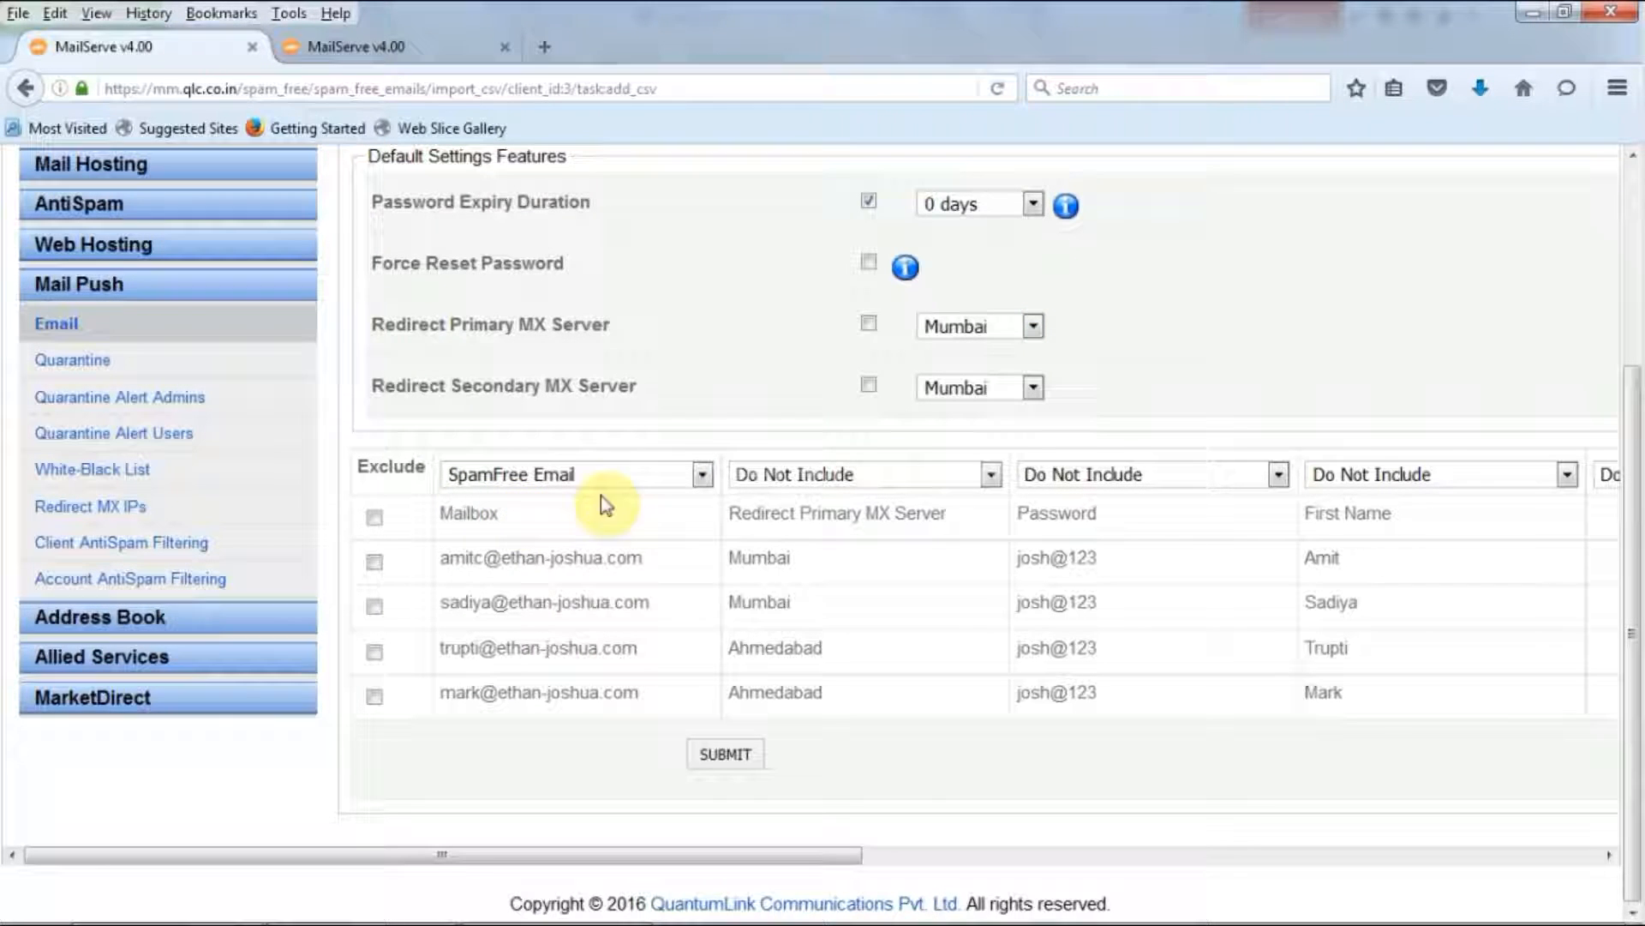
left_click(816, 474)
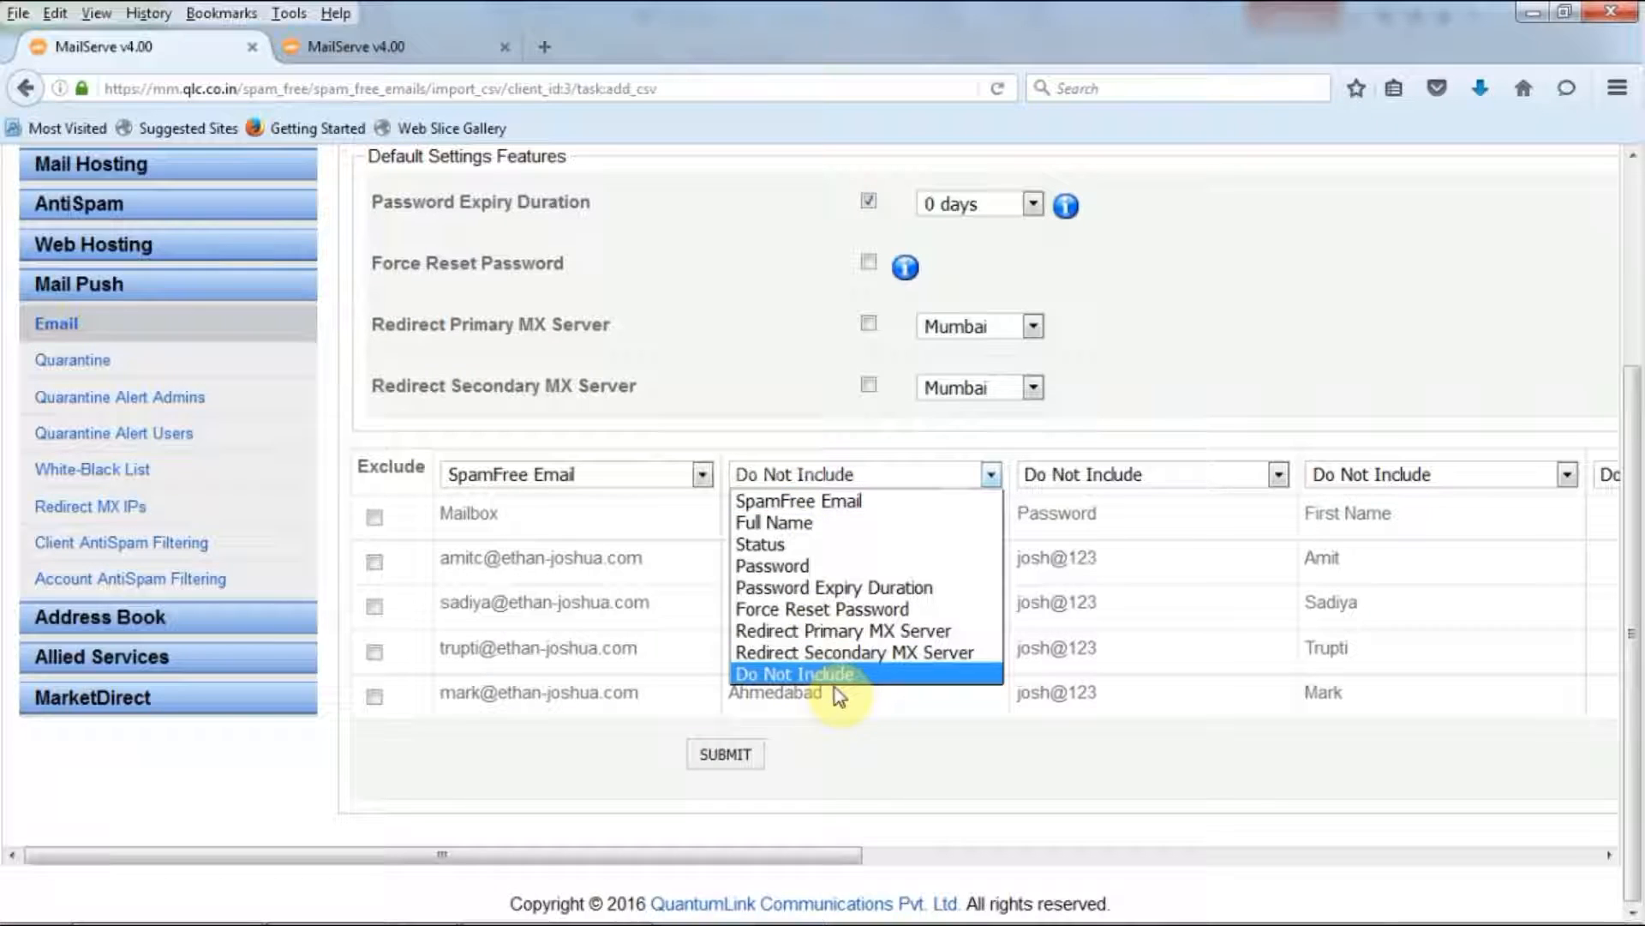
left_click(866, 631)
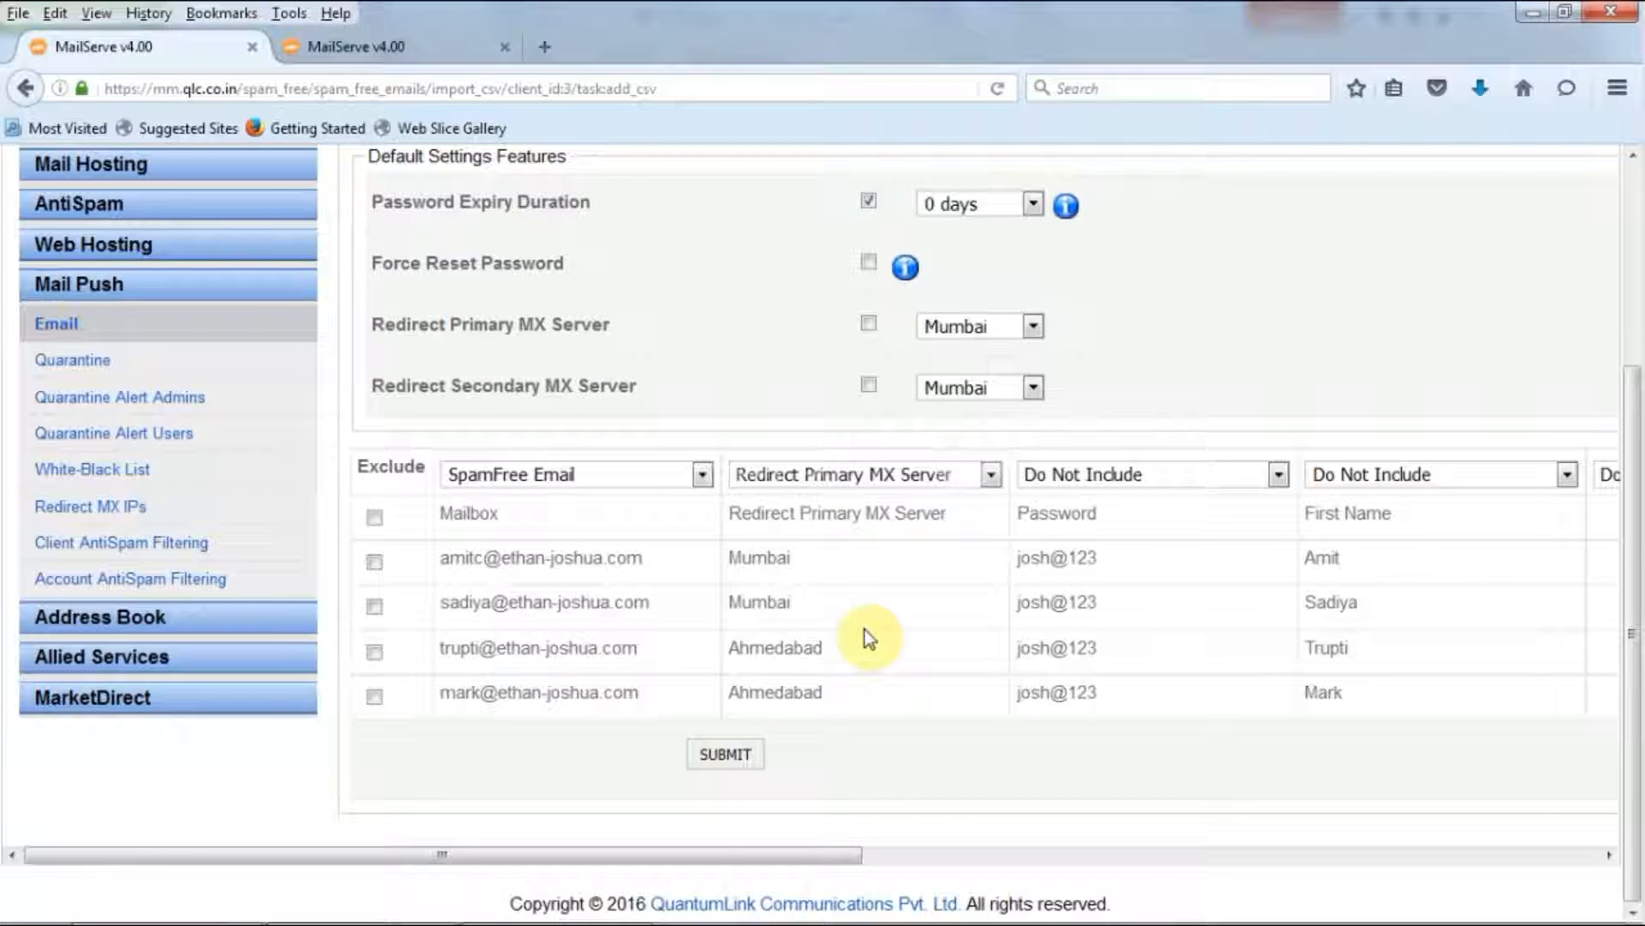
left_click(1144, 476)
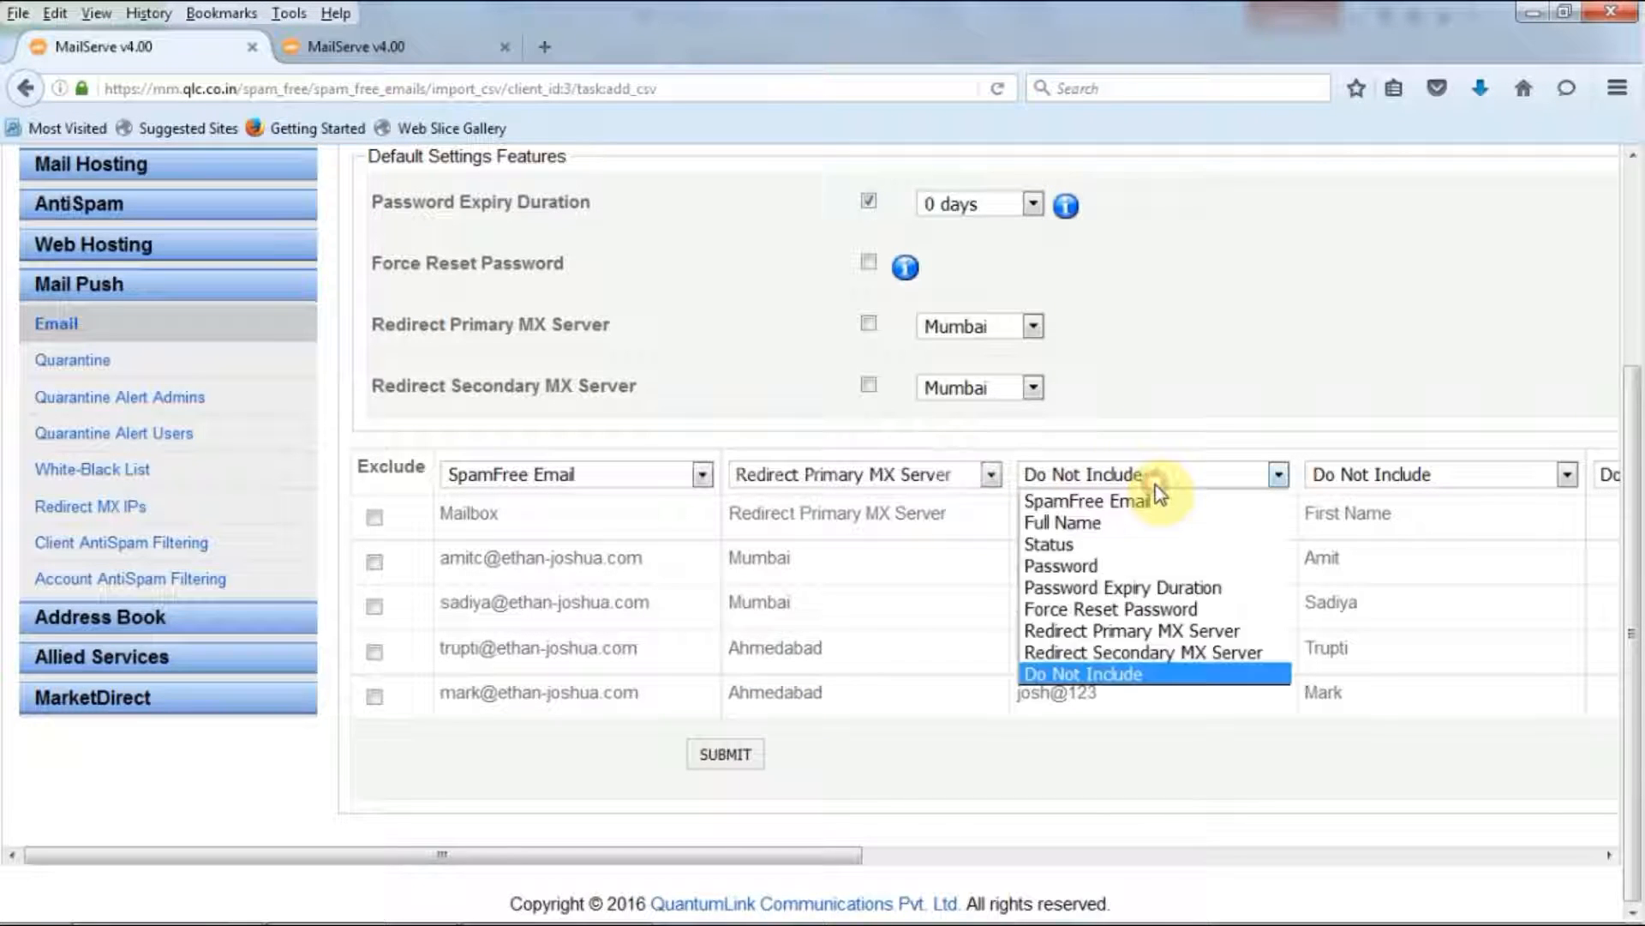
left_click(1062, 566)
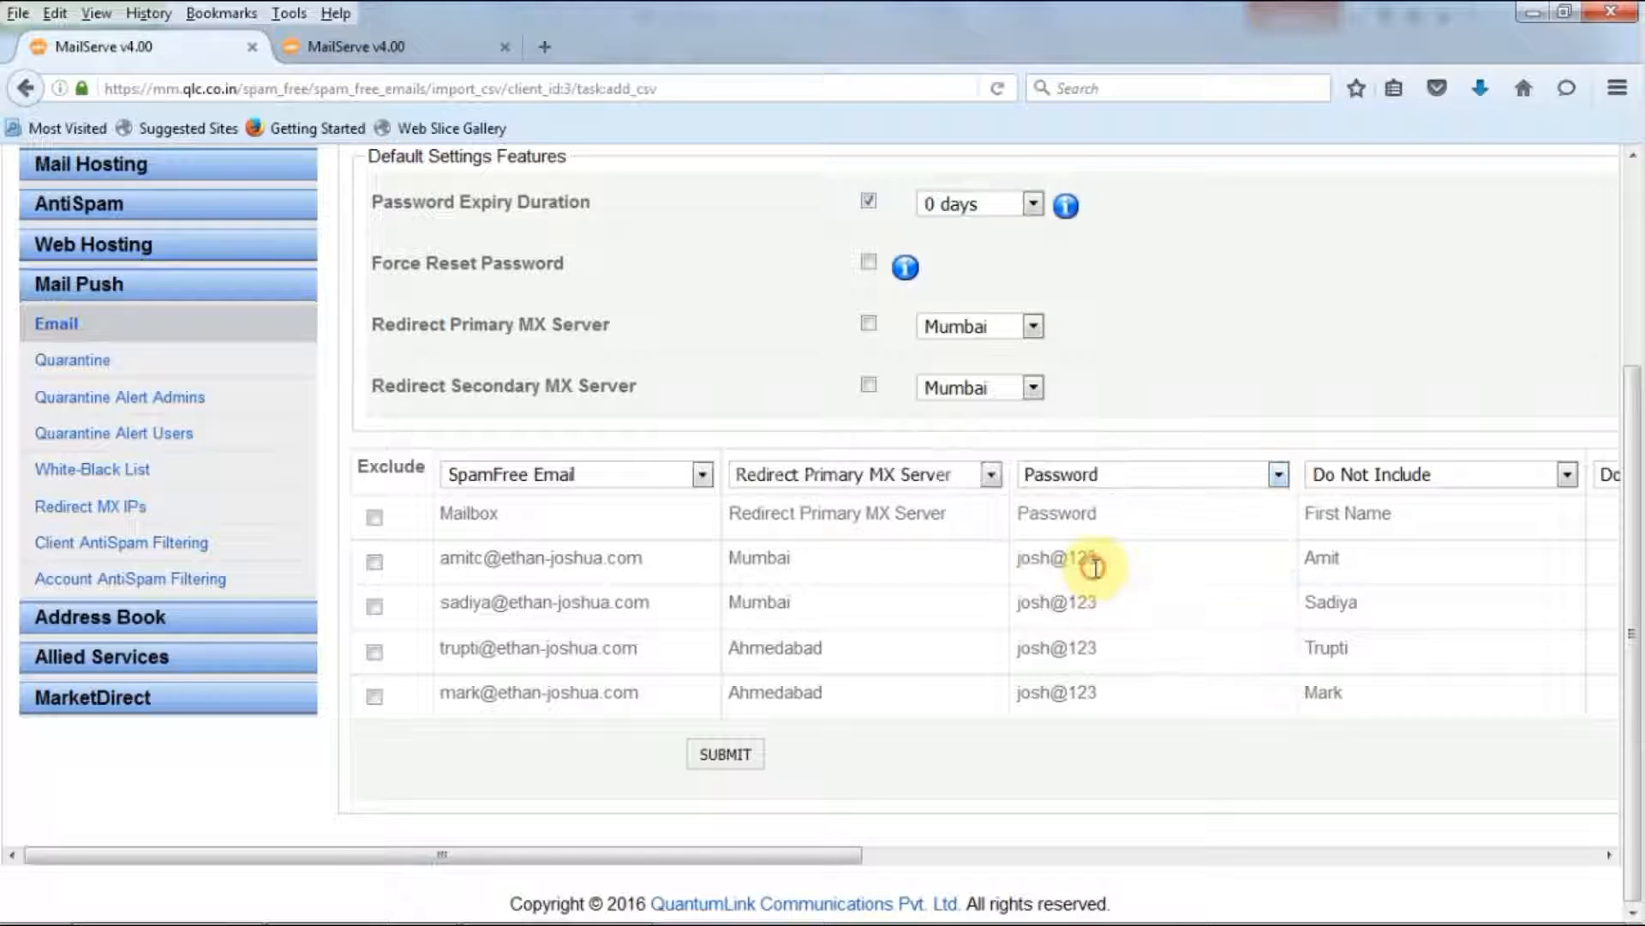
left_click(1406, 474)
left_click(1384, 524)
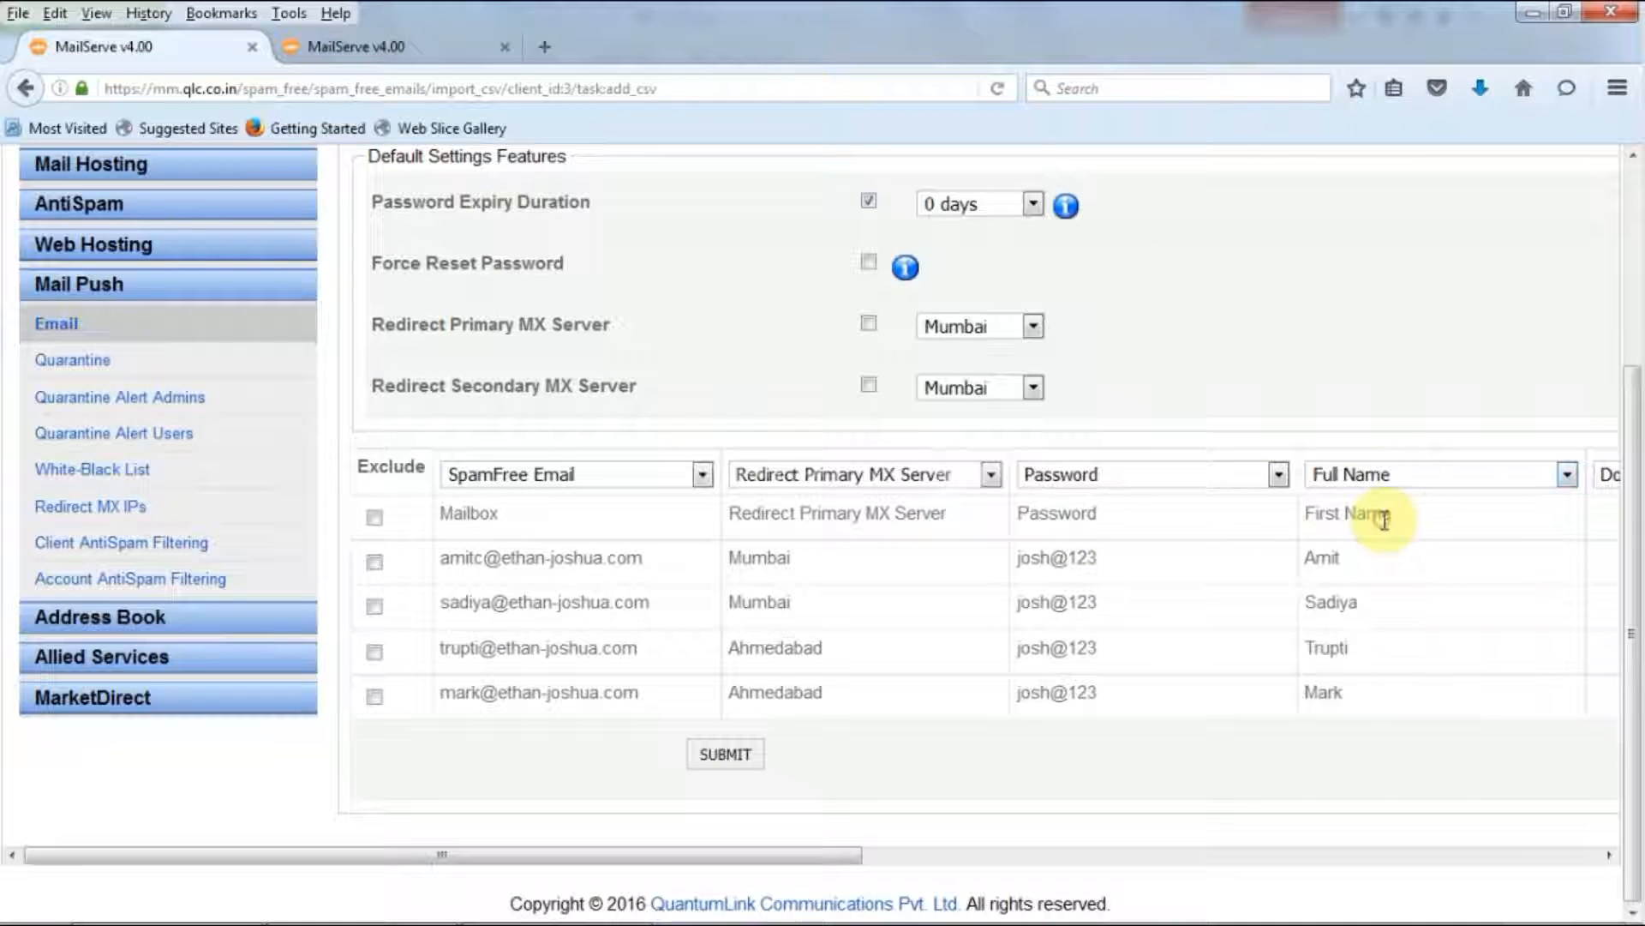
left_click_drag(845, 853, 898, 866)
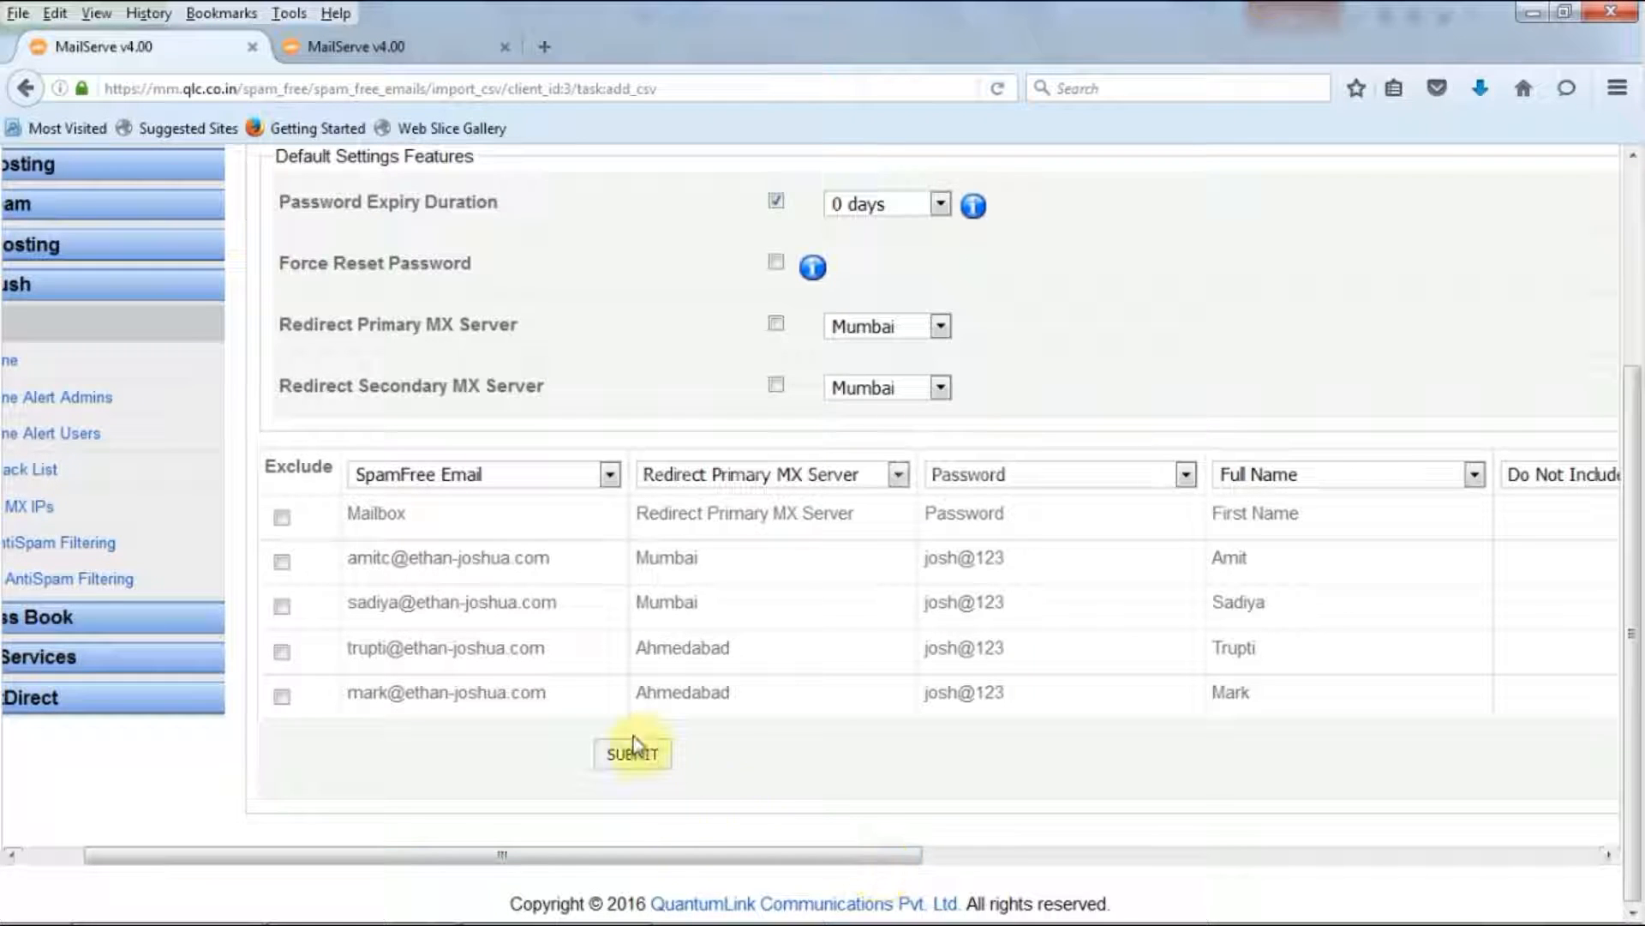
left_click(654, 760)
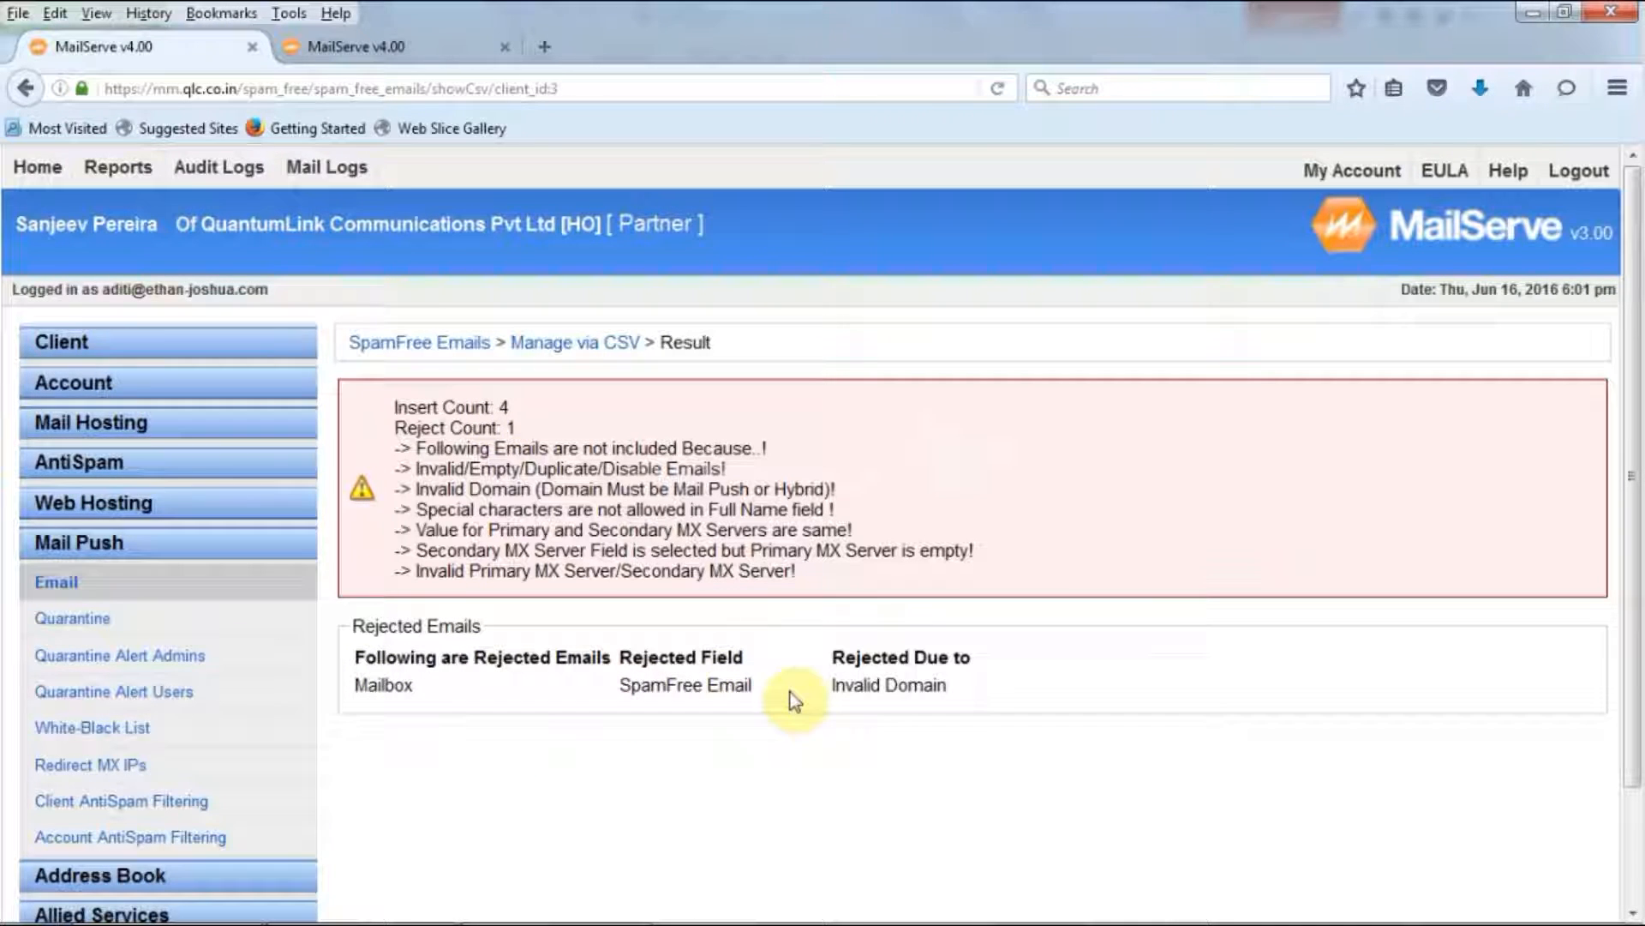
Check the Mailbox header cell A1 of userdetails.csv in Spreadsheets against the rejected entry, and return to the MailServe import result.
left_click(557, 905)
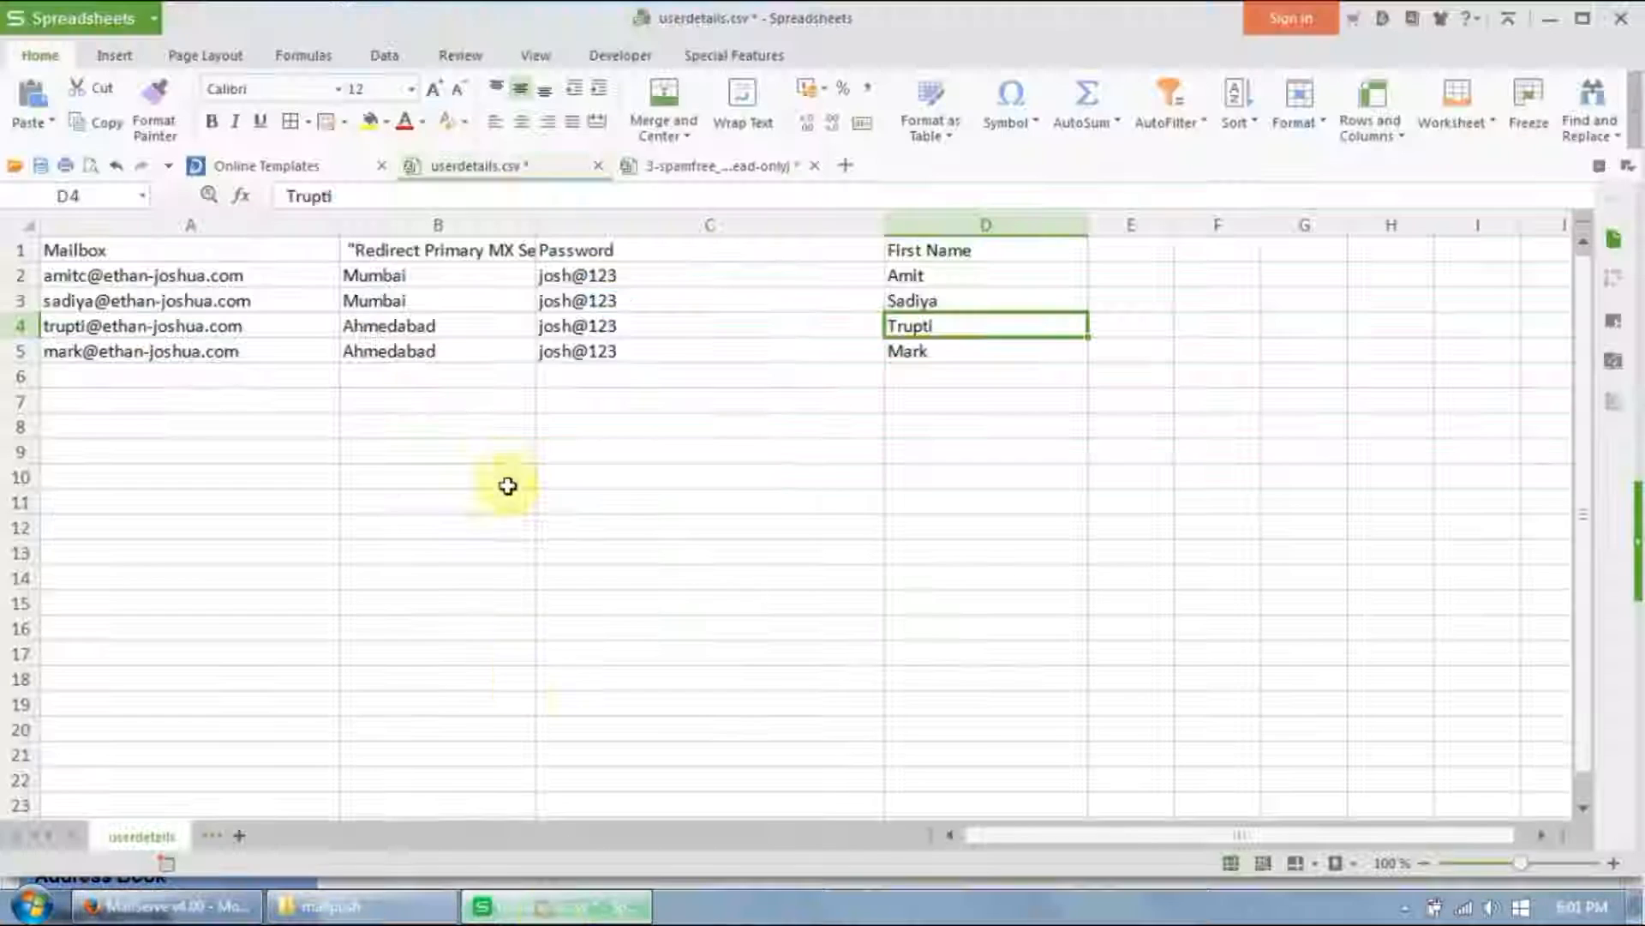
left_click(291, 253)
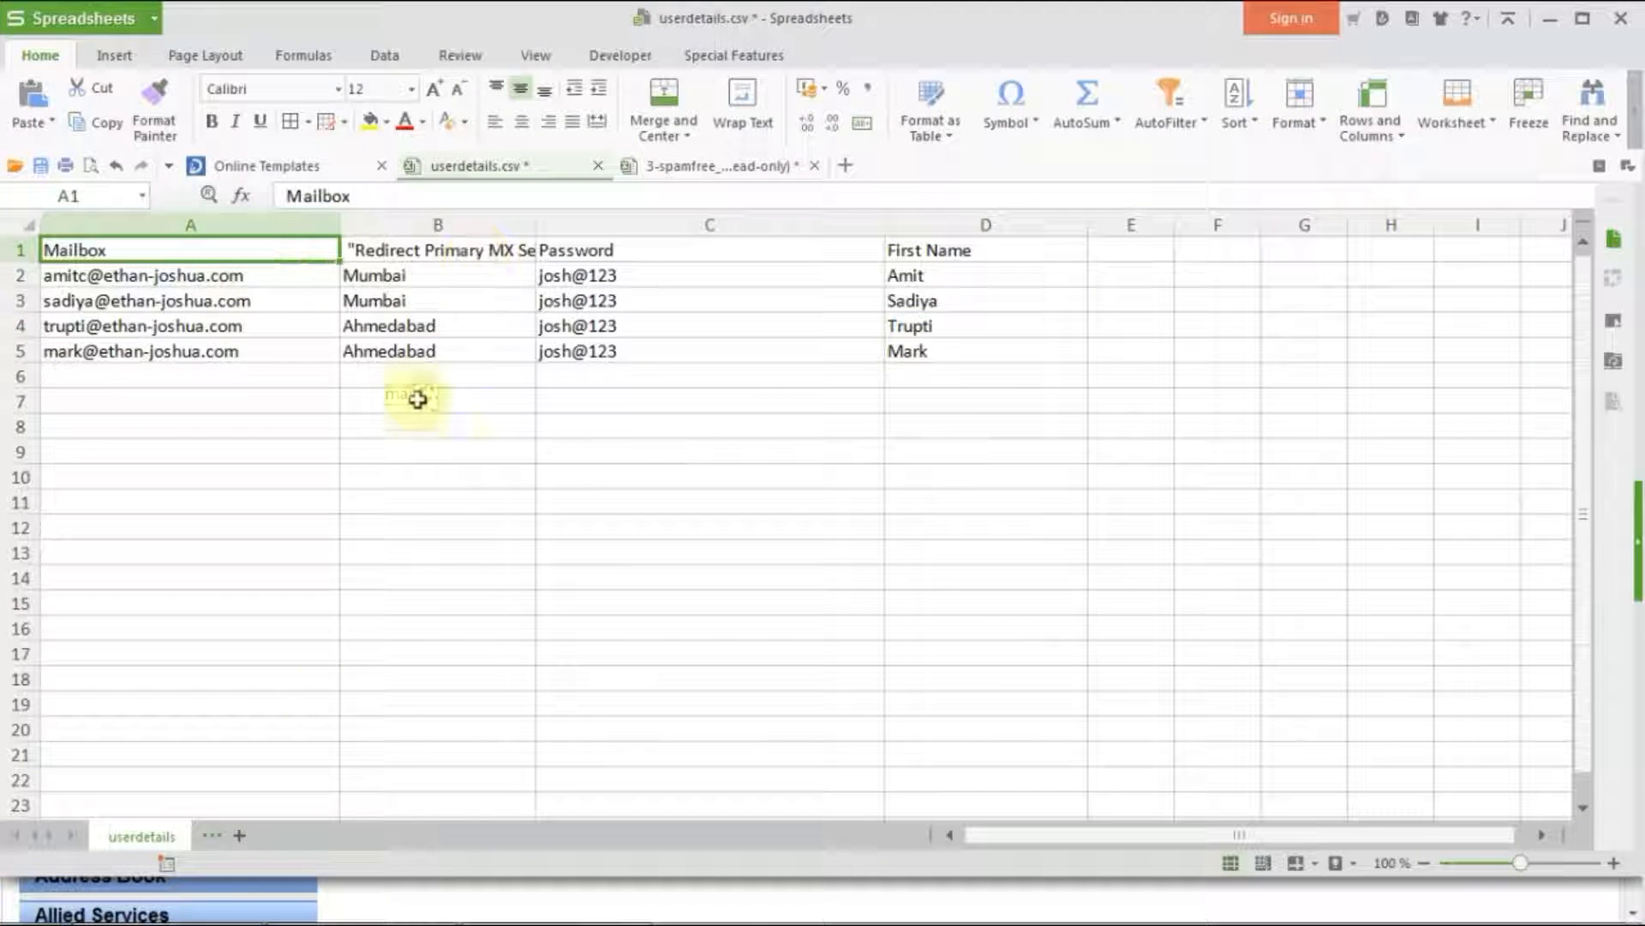
left_click(171, 914)
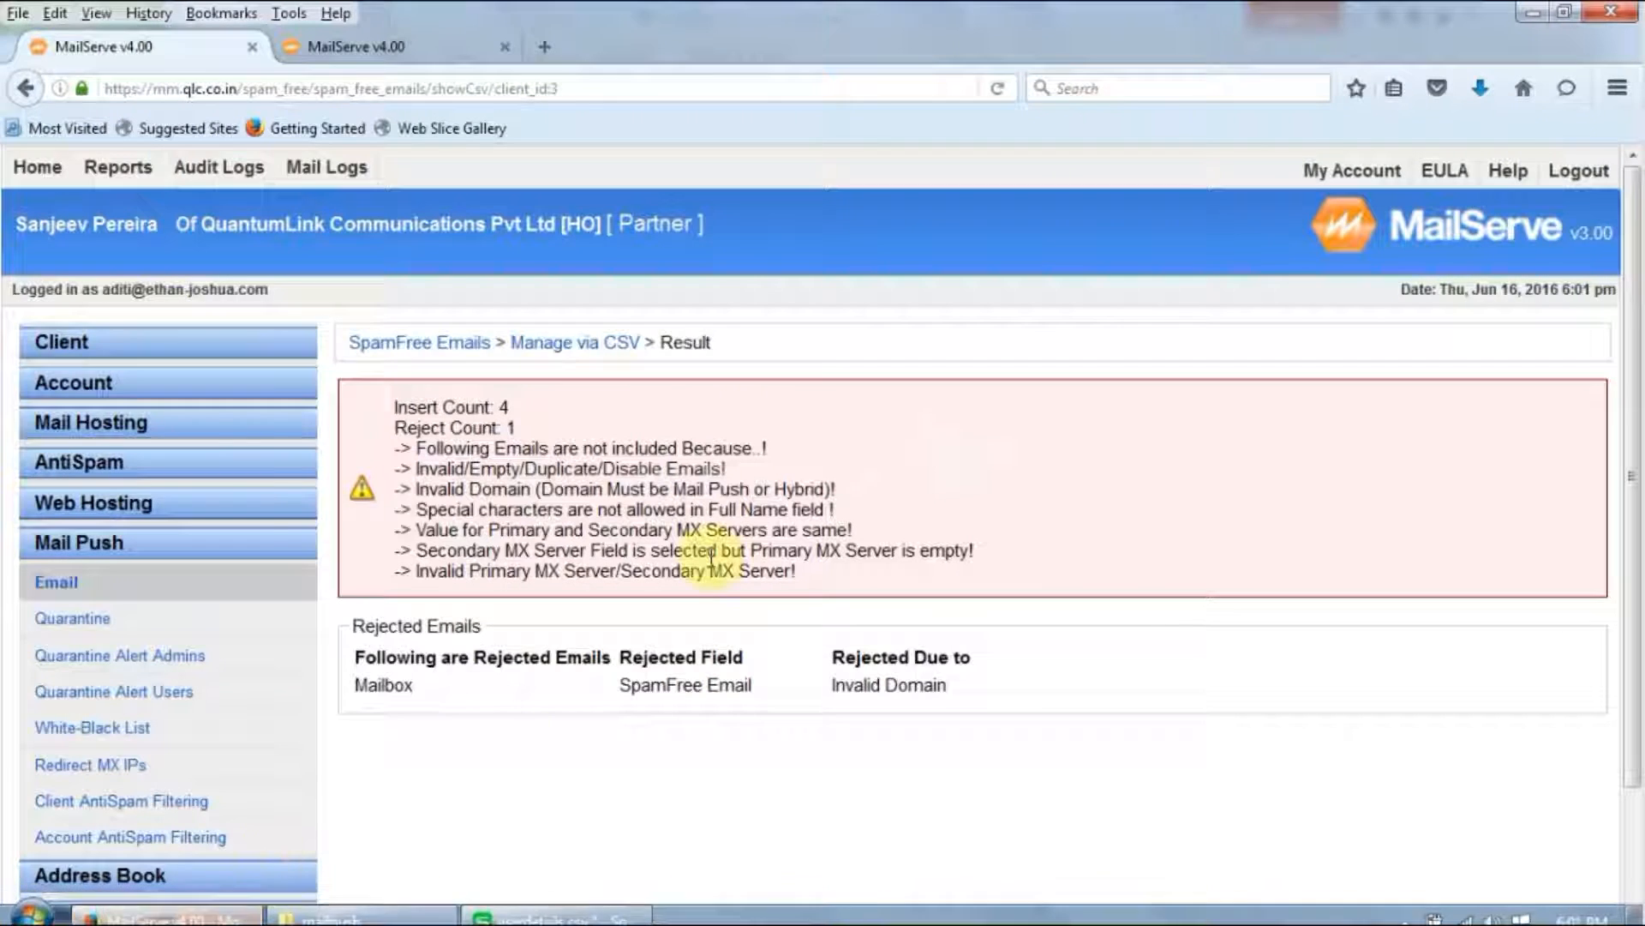
View the Mail Push email list in MailServe and compare it with the mailboxes in userdetails.csv in Spreadsheets.
left_click(51, 583)
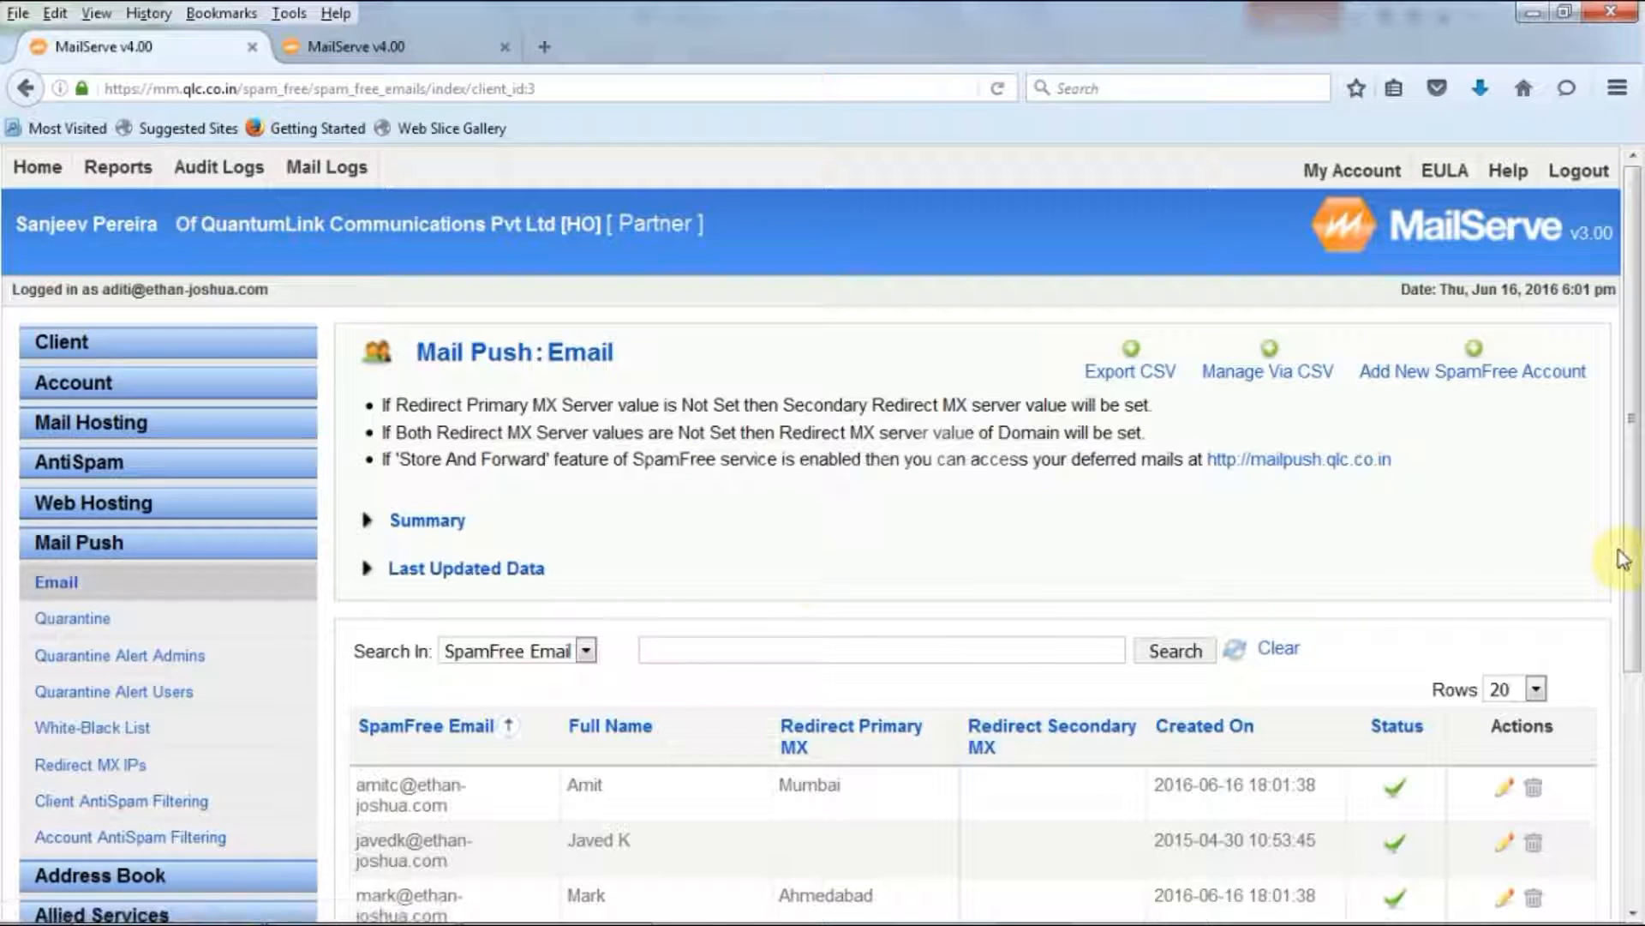
scroll(1624, 566, "down", 4)
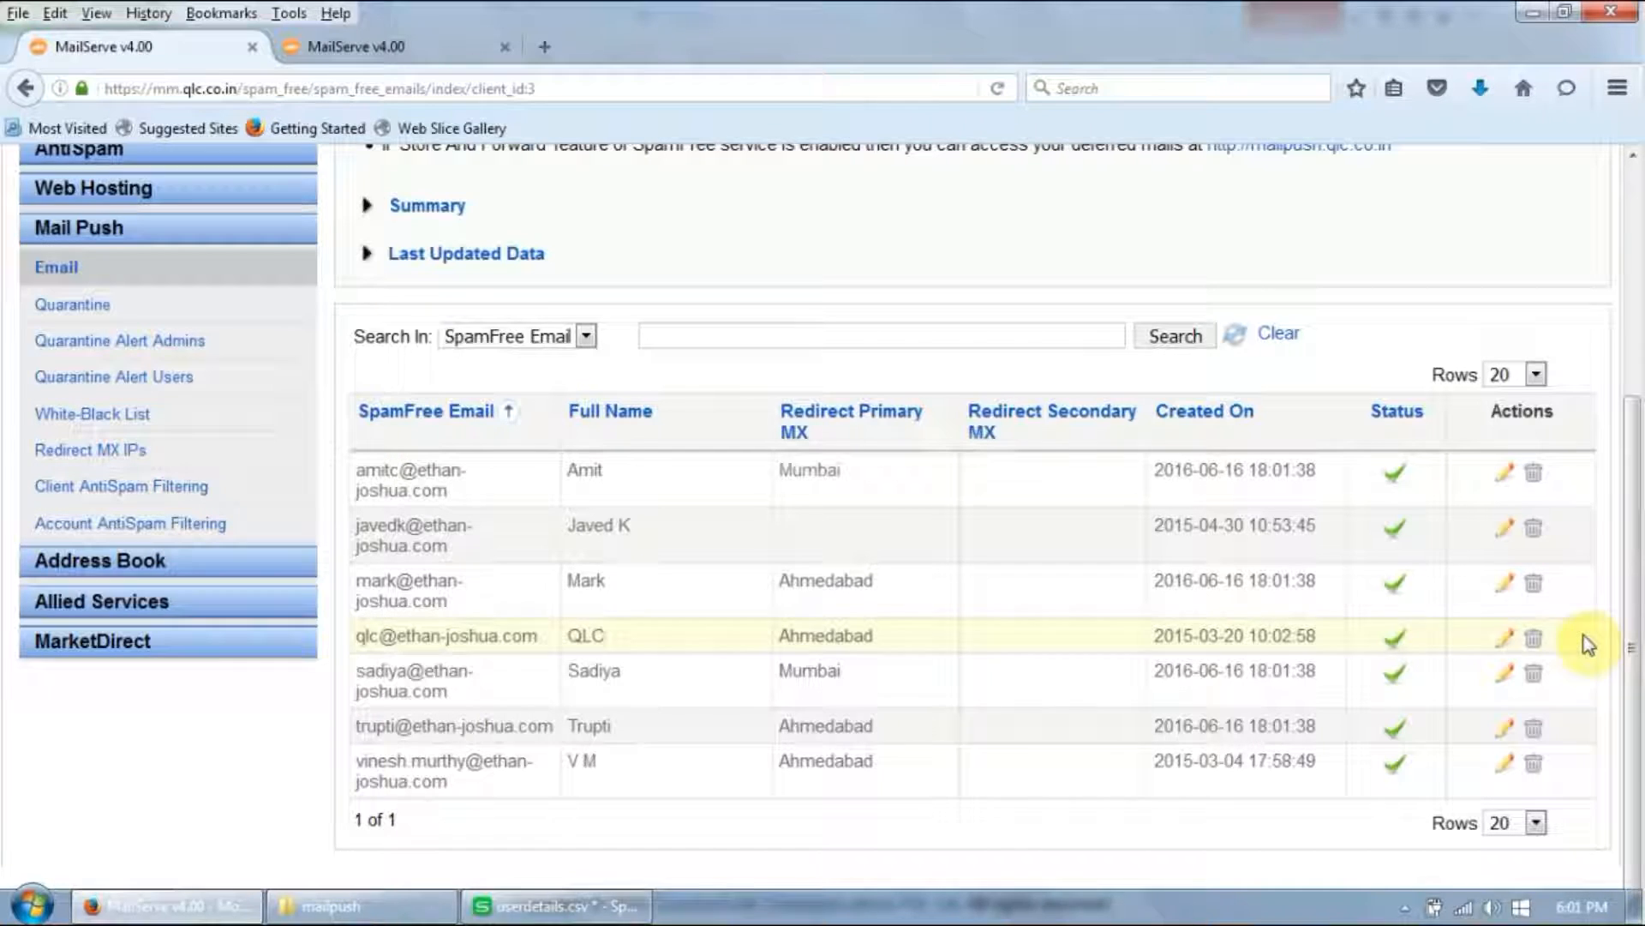
left_click(562, 905)
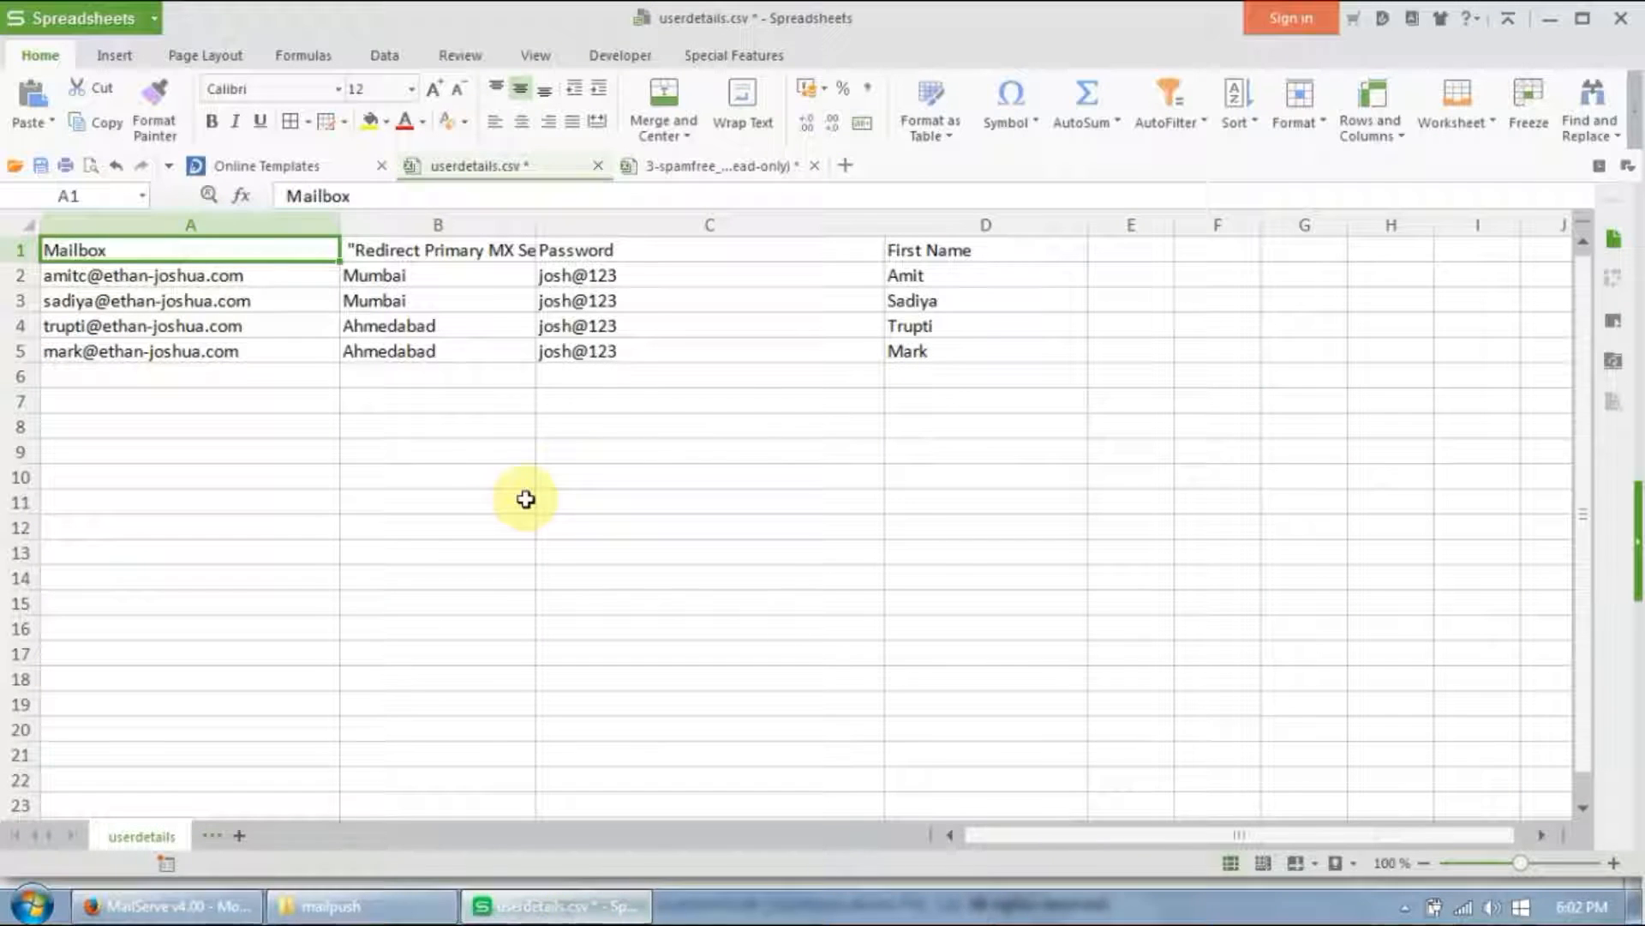
left_click(274, 298)
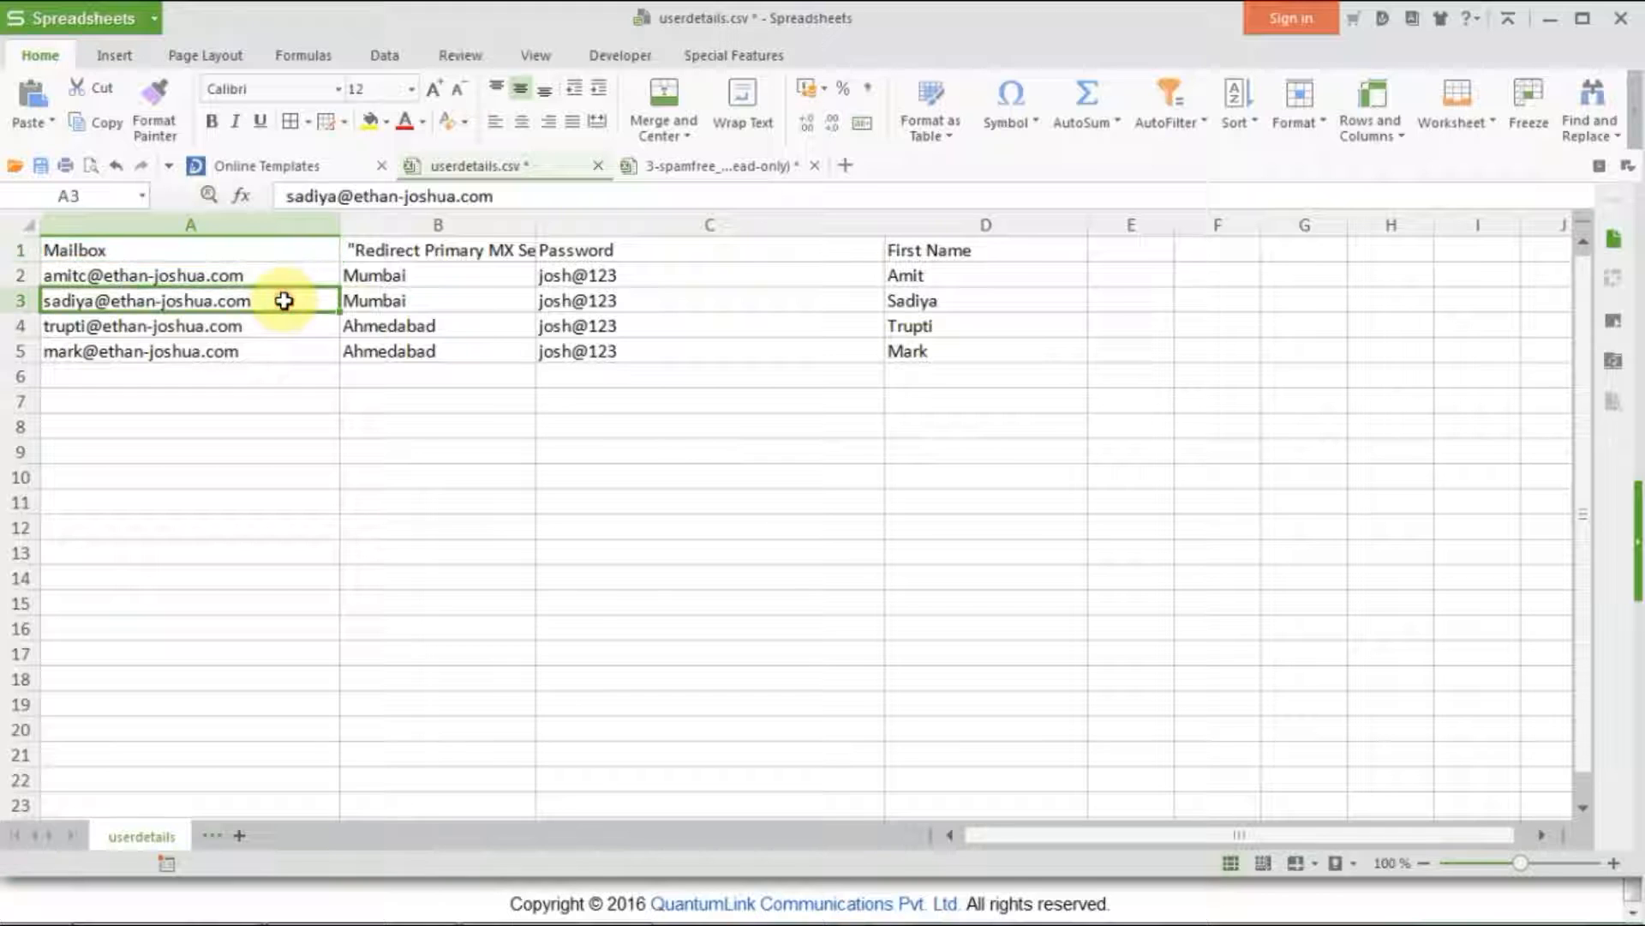
left_click(241, 333)
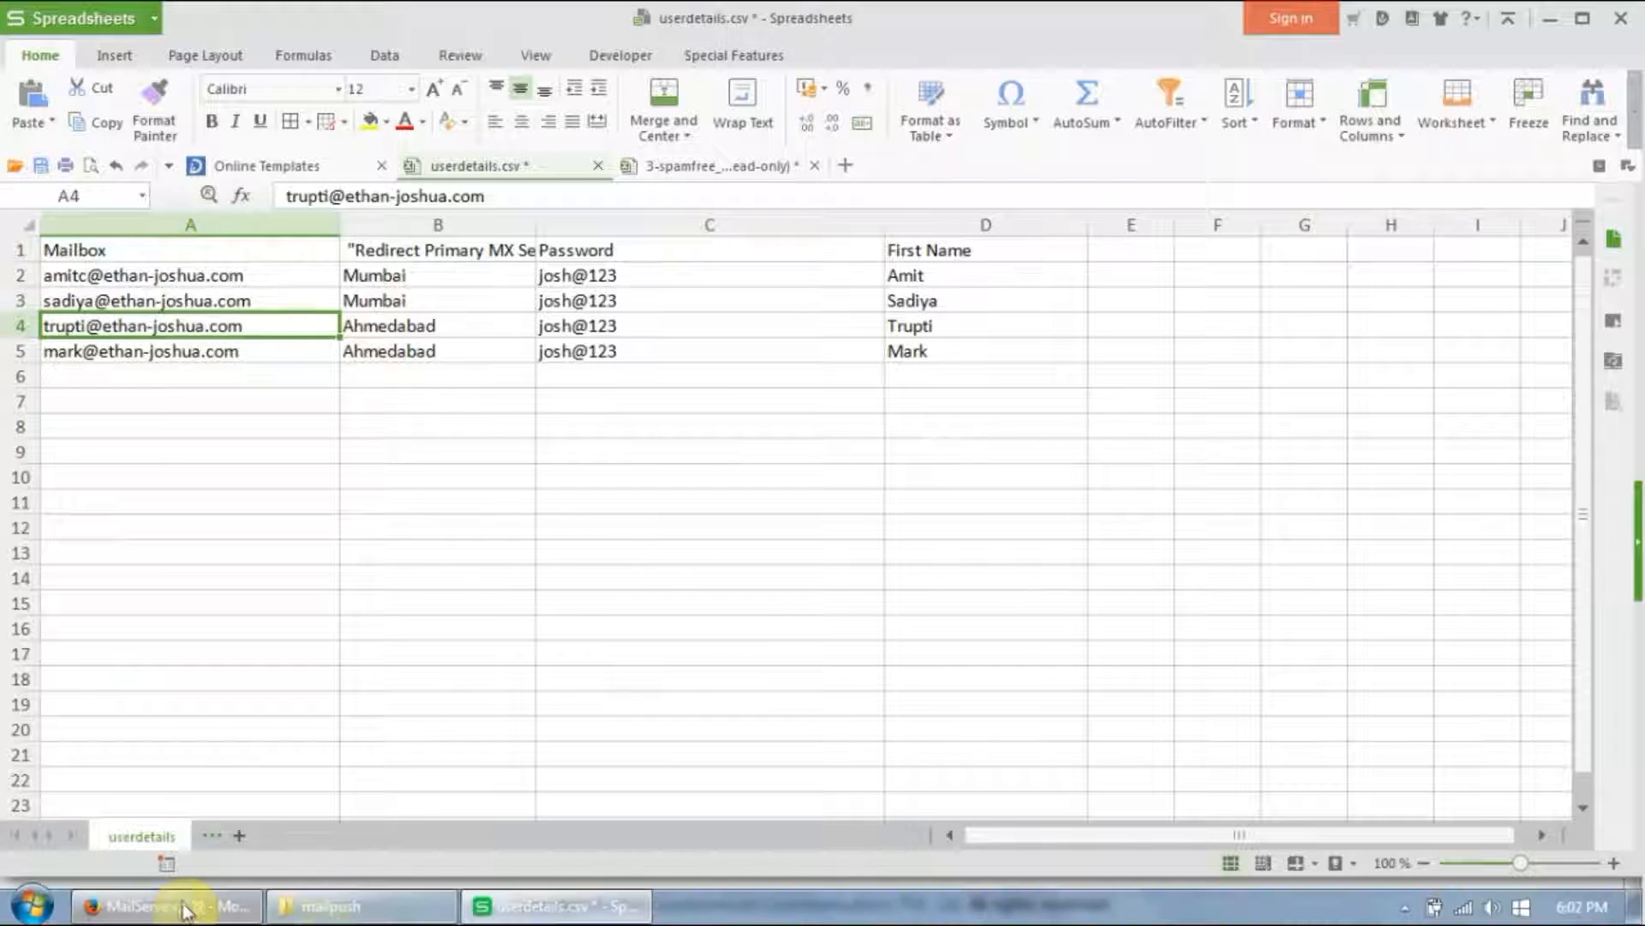
left_click(183, 910)
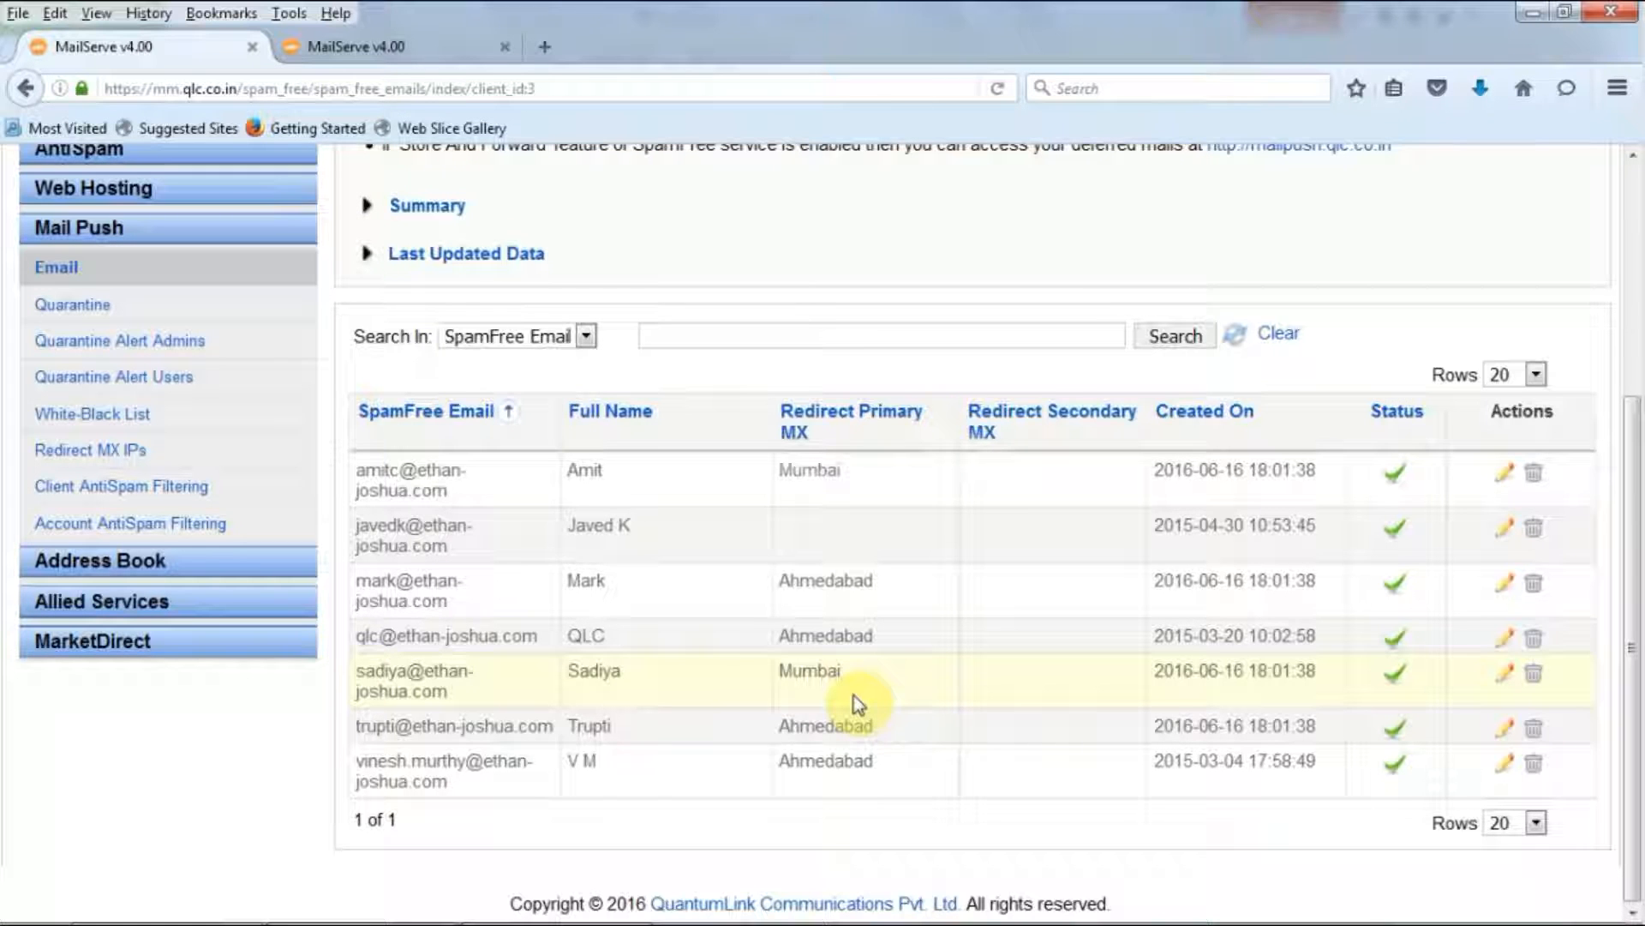
Open the Manage via CSV page from the Mail Push email list and view its action choices.
scroll(857, 686, "up", 4)
left_click(1261, 382)
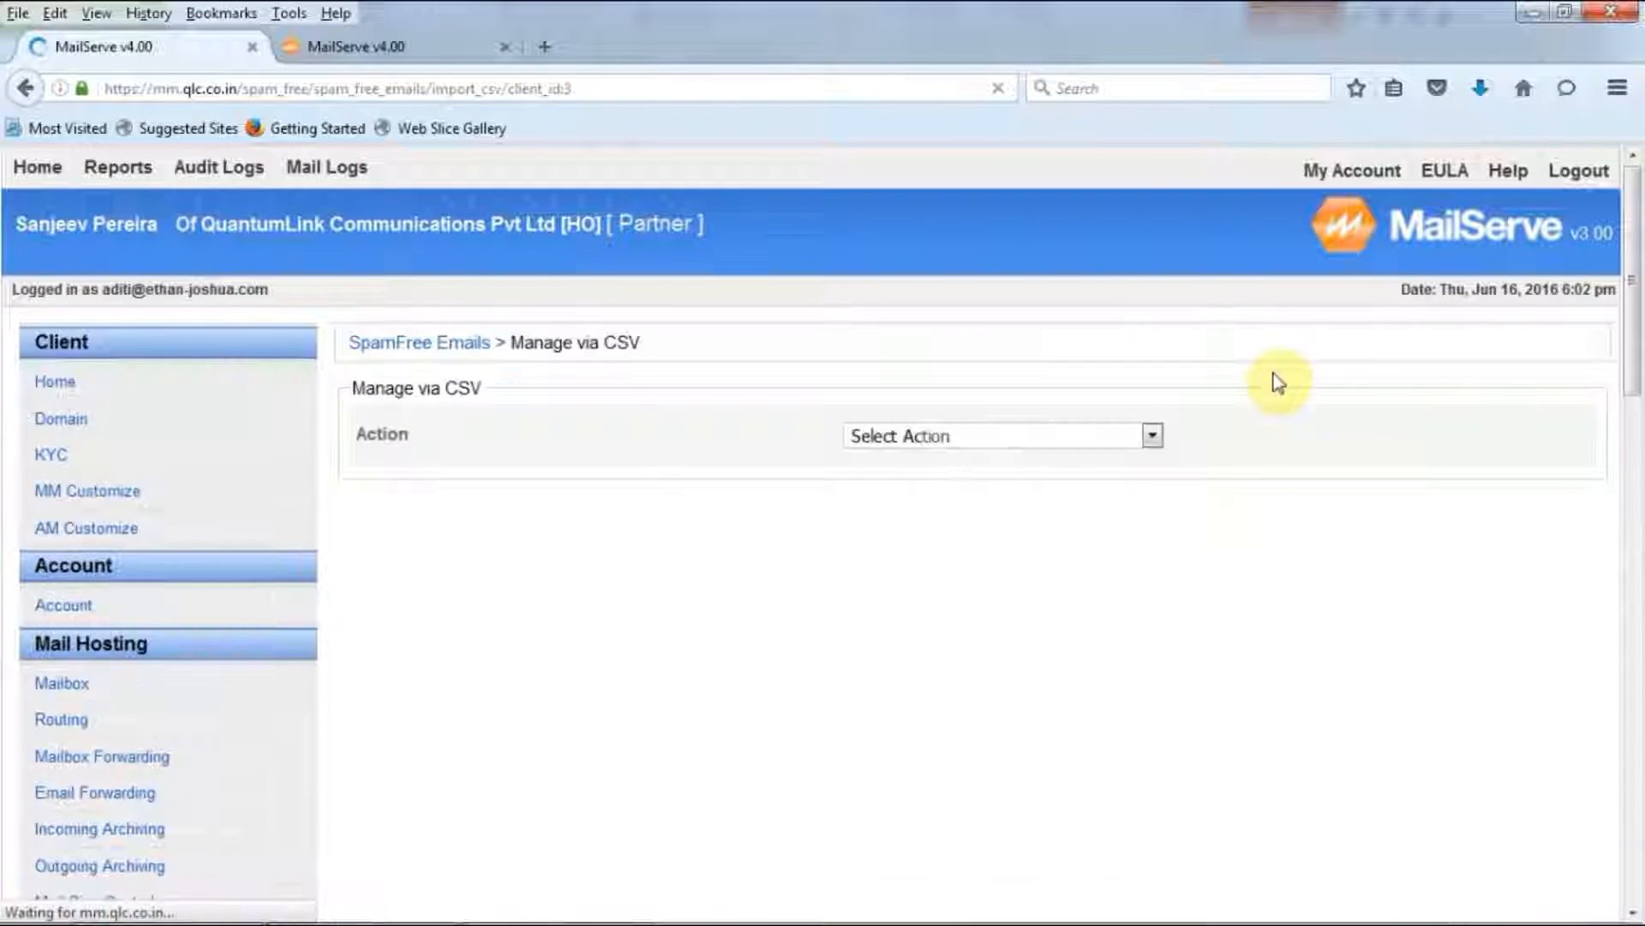
left_click(928, 435)
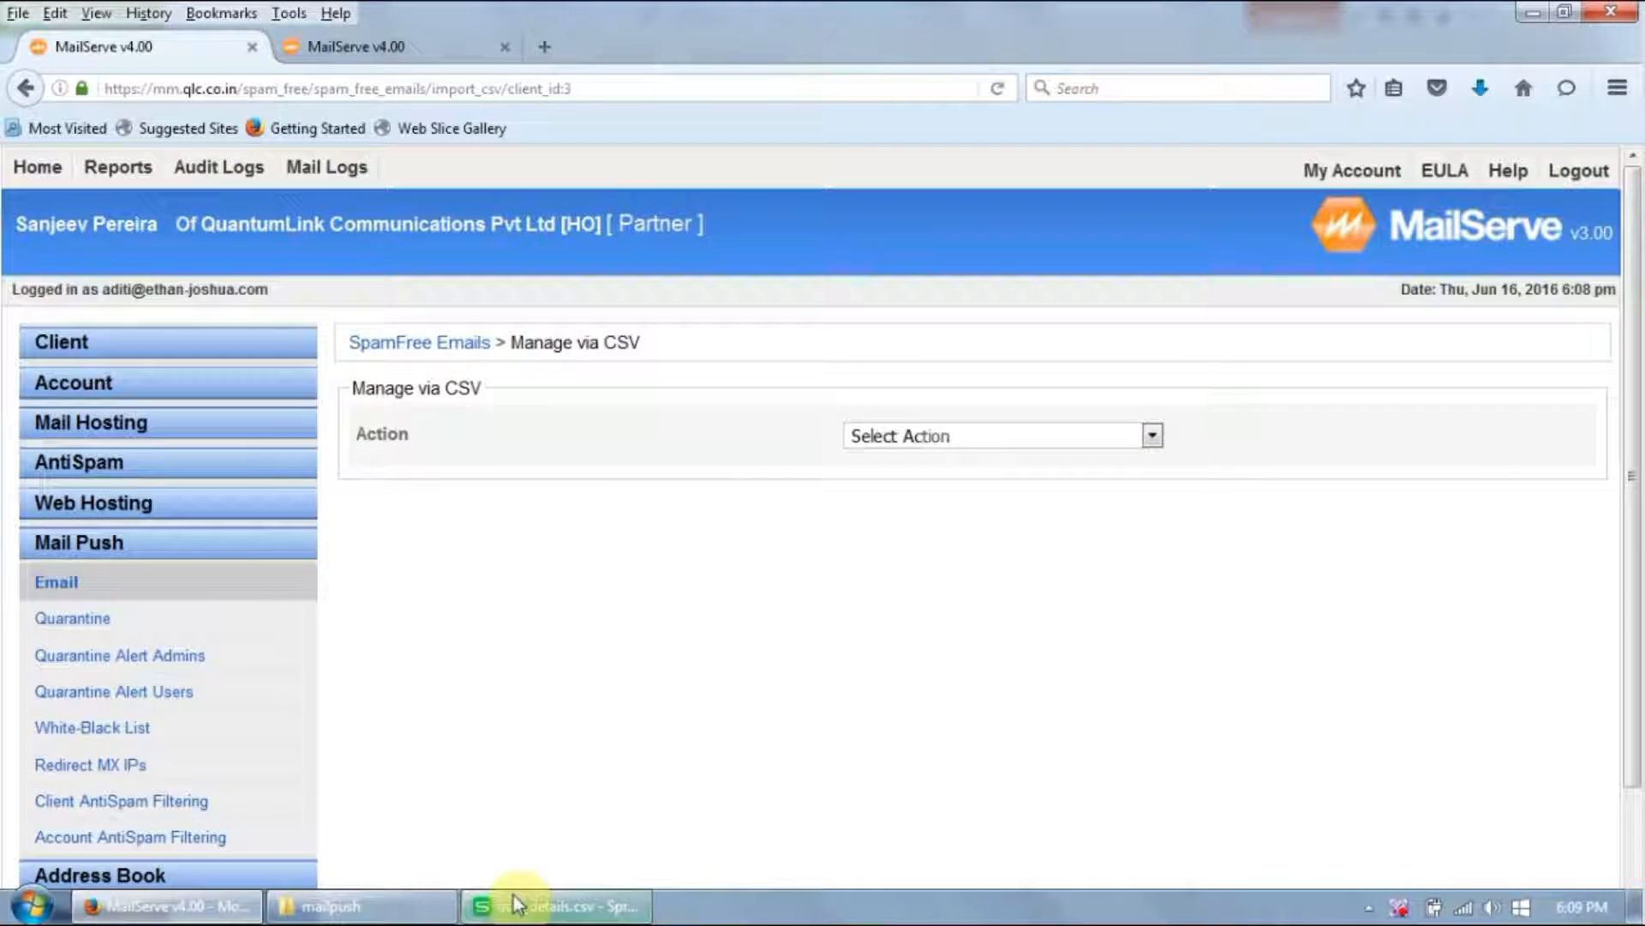
Switch to user_details.csv in Spreadsheets and set the Redirect Primary MX Server in cells B4 and B5 to Mumbai.
left_click(540, 906)
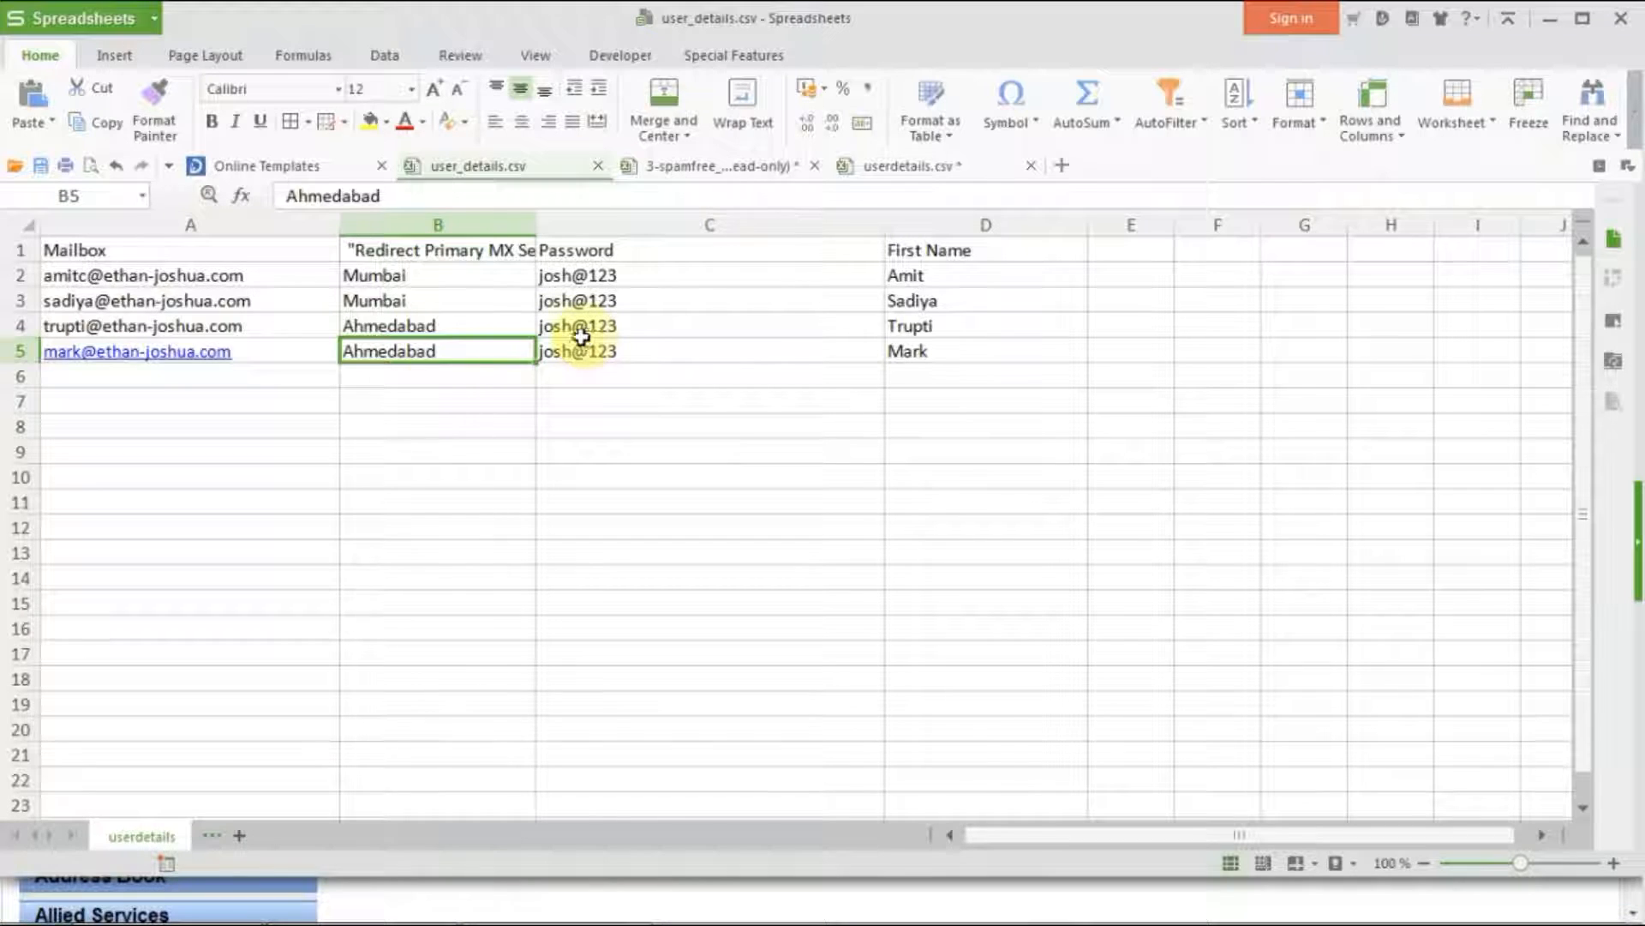
left_click(411, 410)
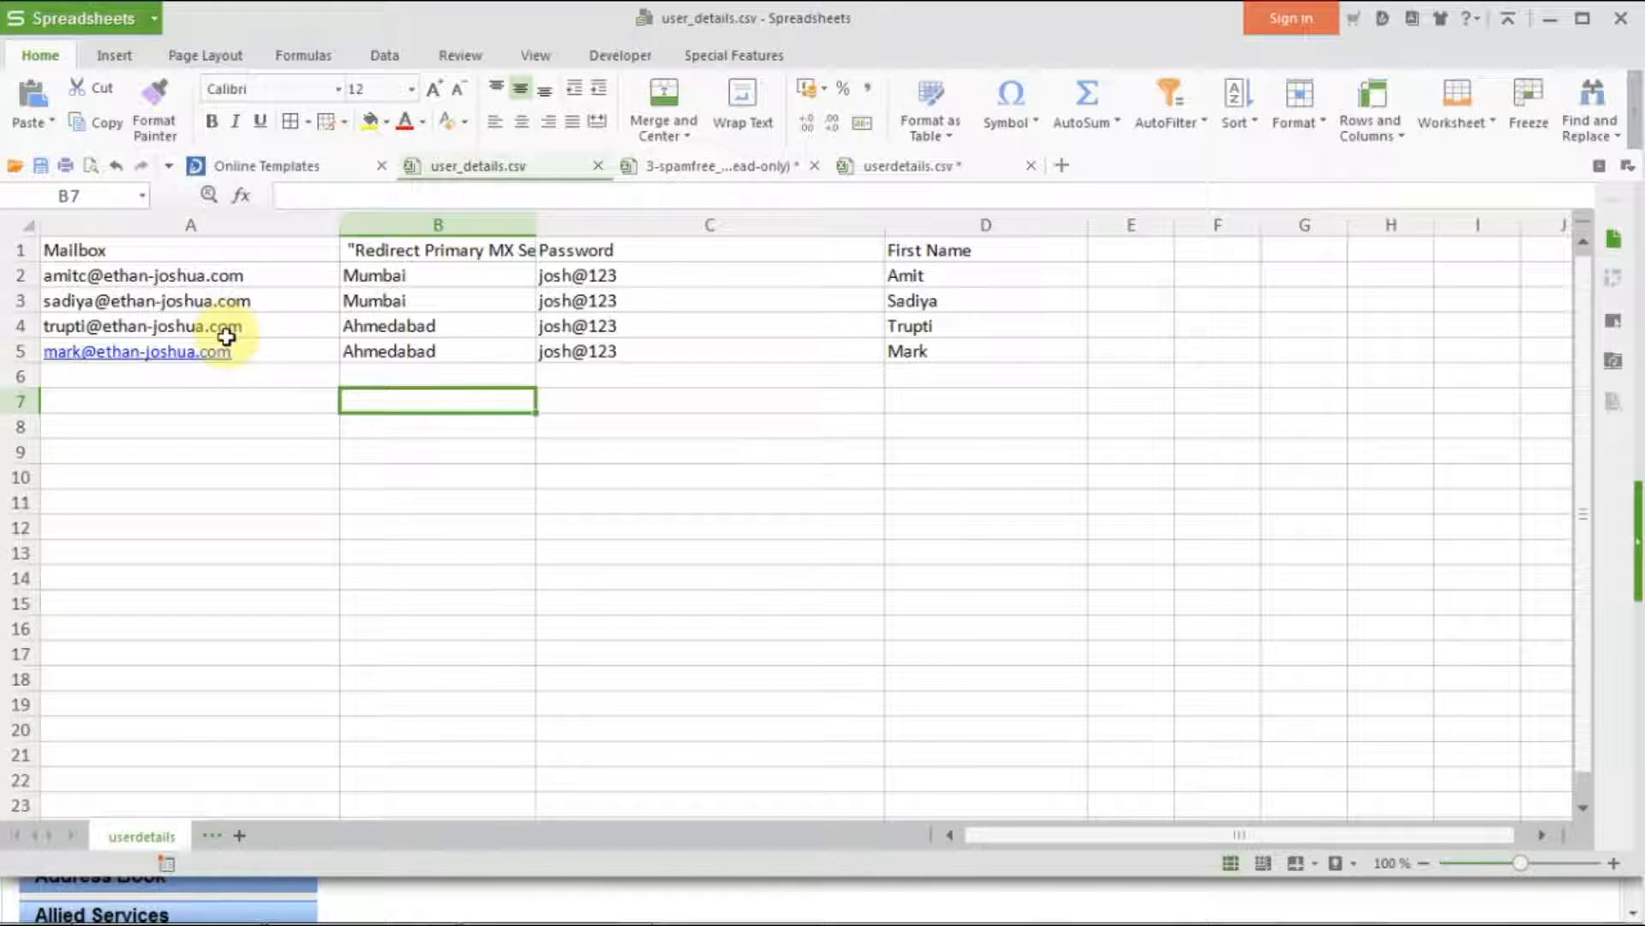
left_click(490, 332)
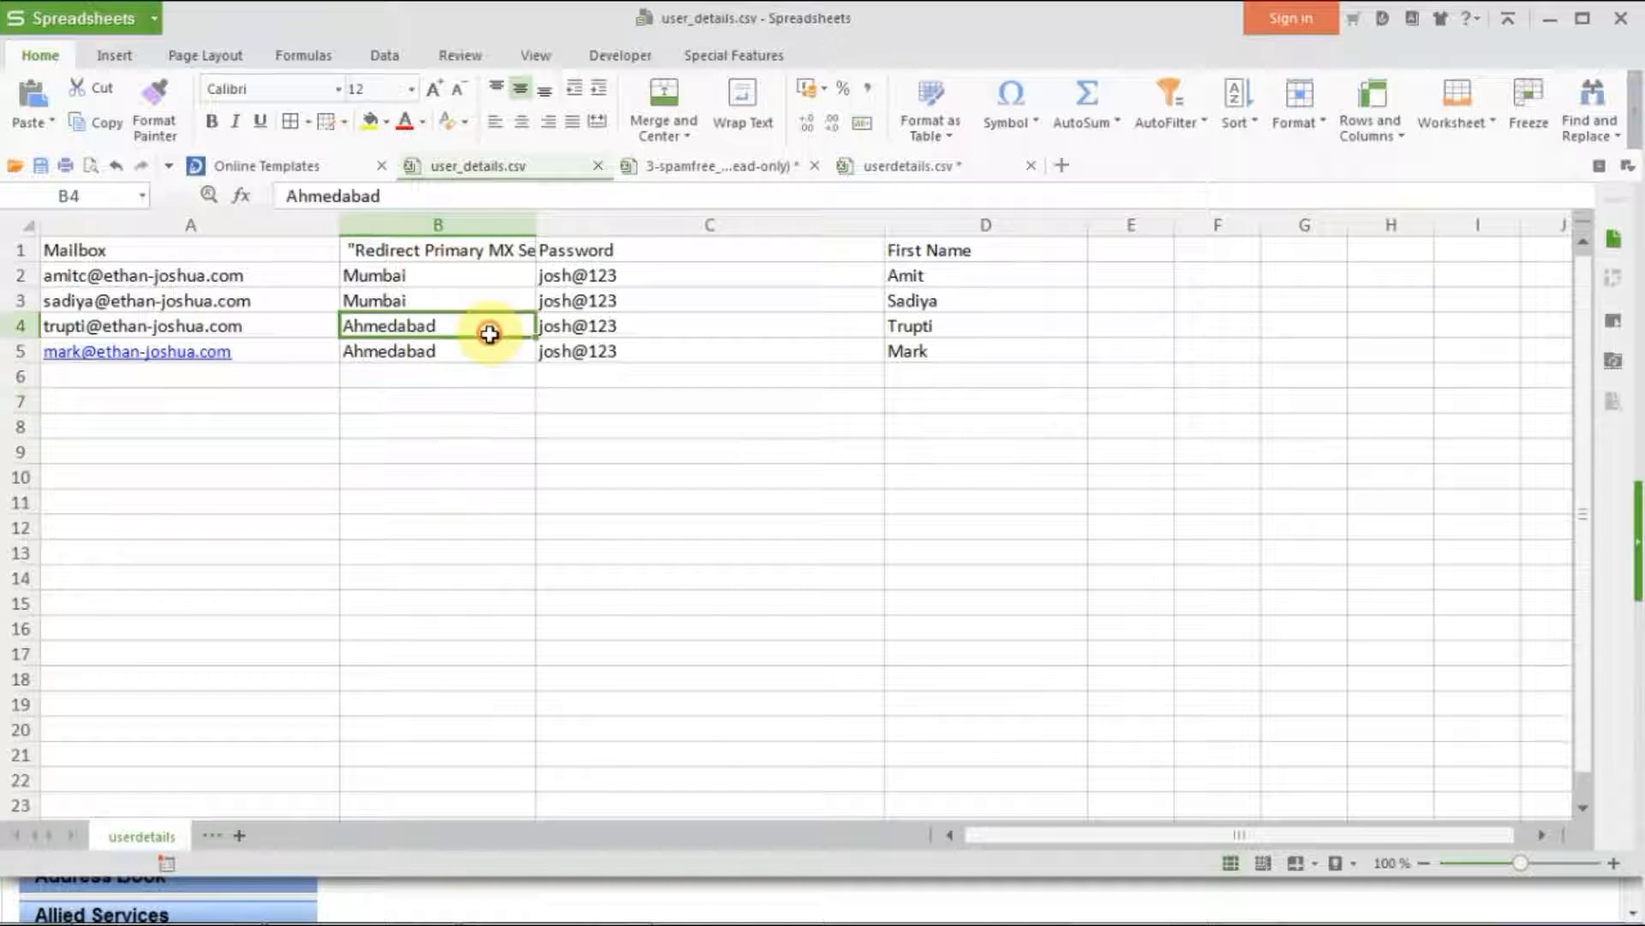
key("Delete")
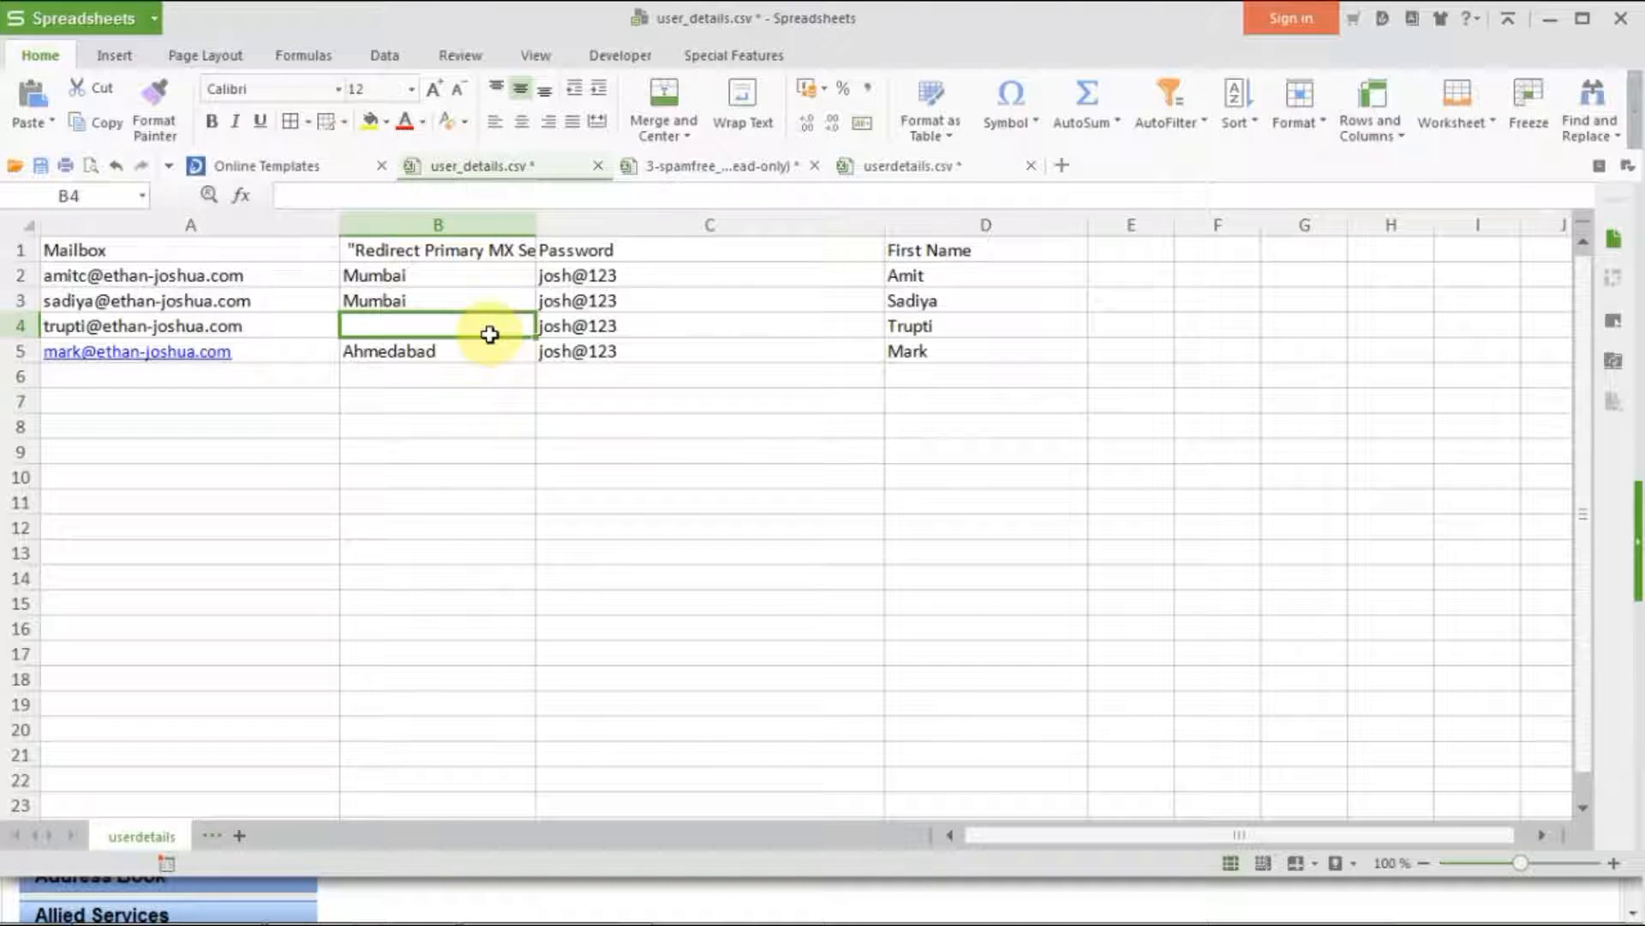
type("Mumbai")
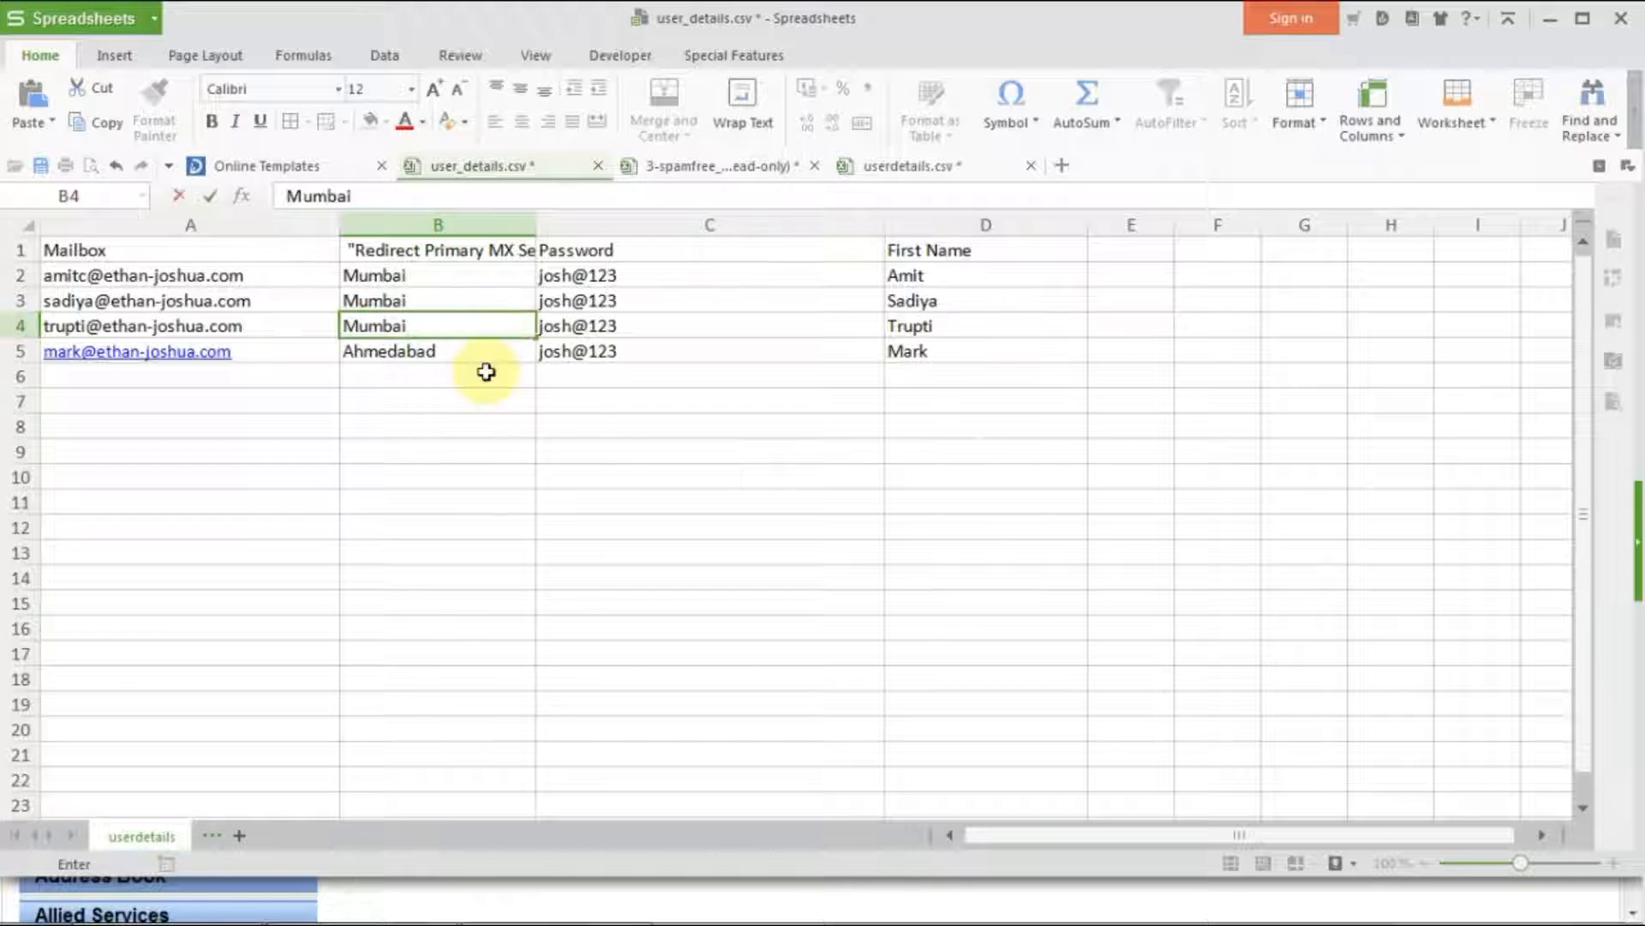
left_click(477, 357)
key("Delete")
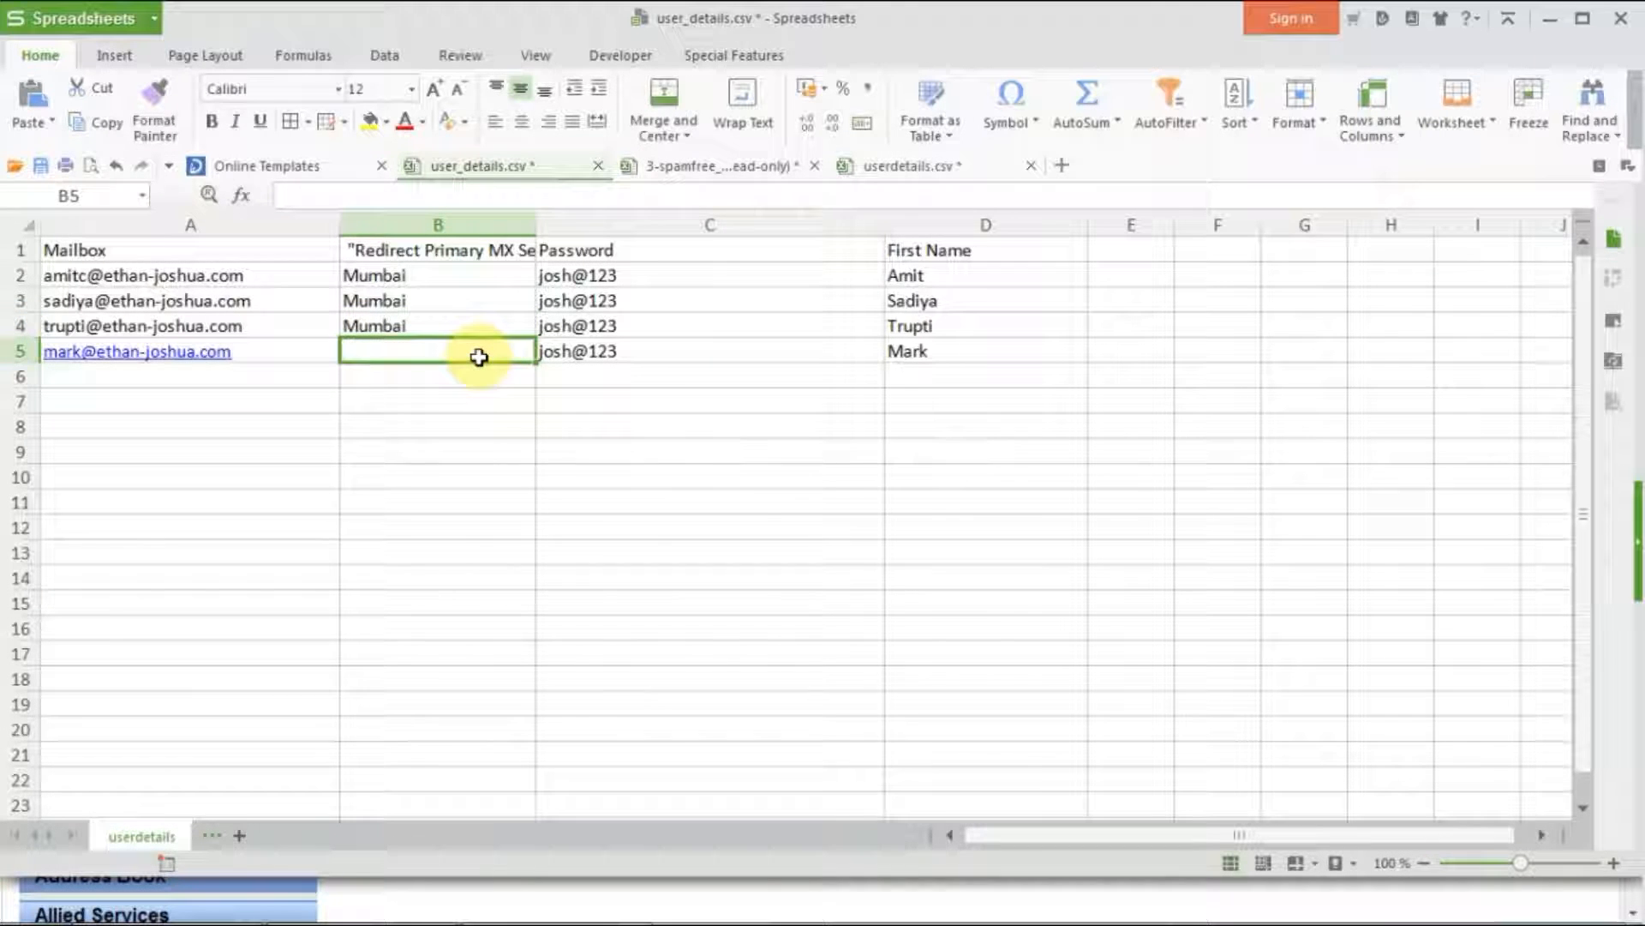
type("Mumbai")
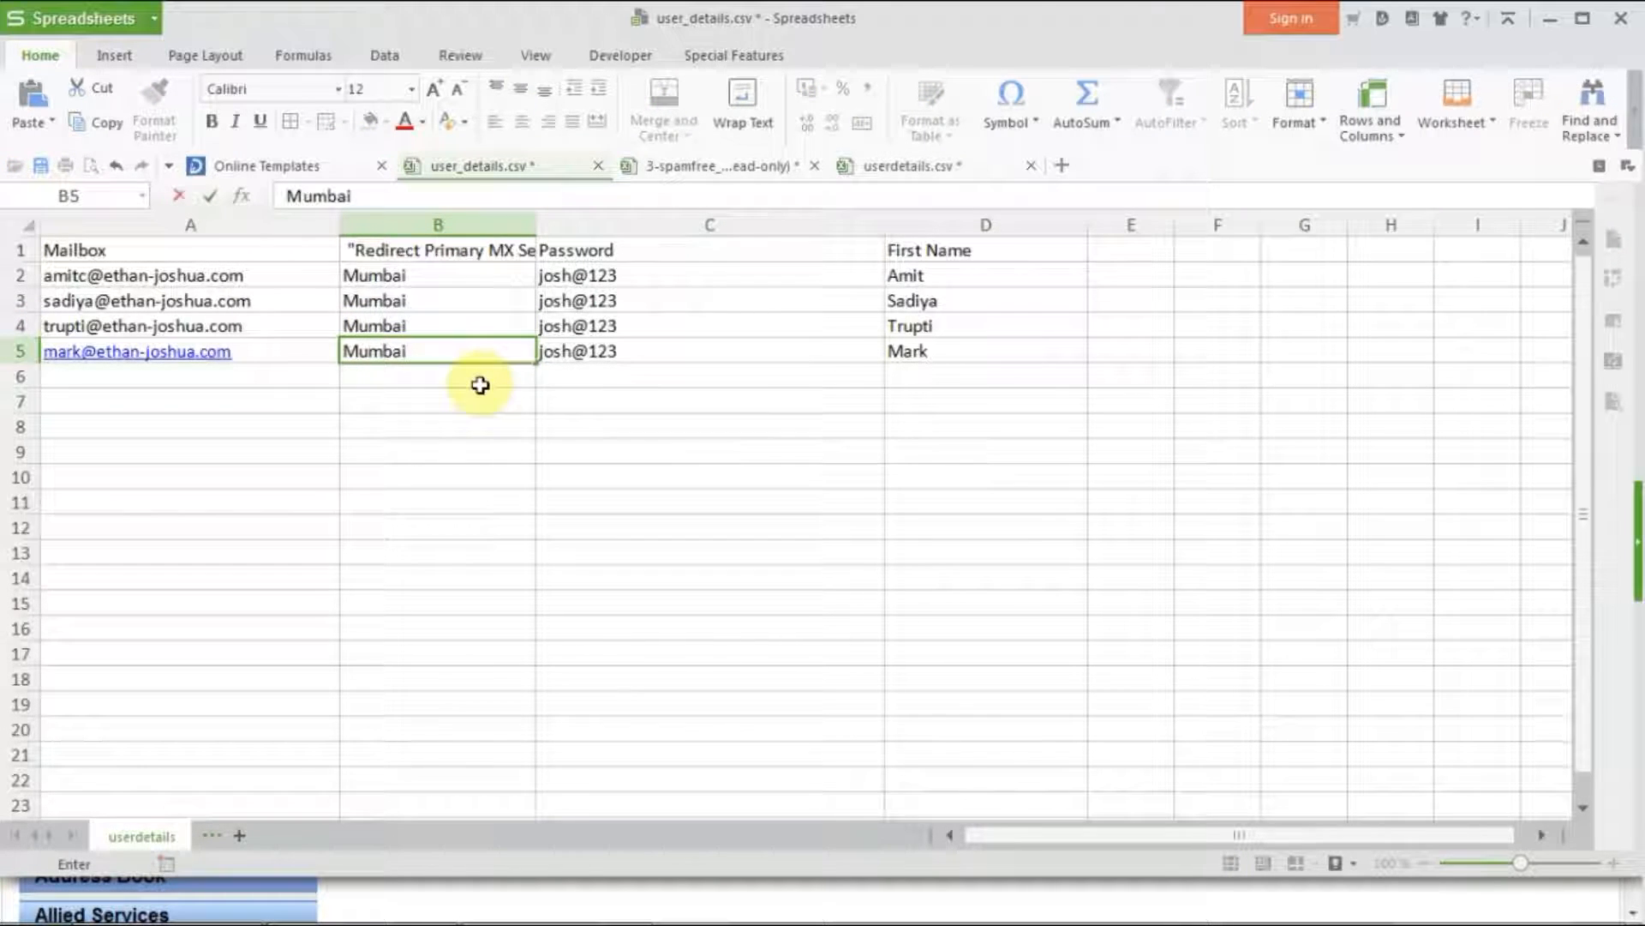
key("Return")
Save user_details.csv, keeping the CSV file format.
left_click(60, 17)
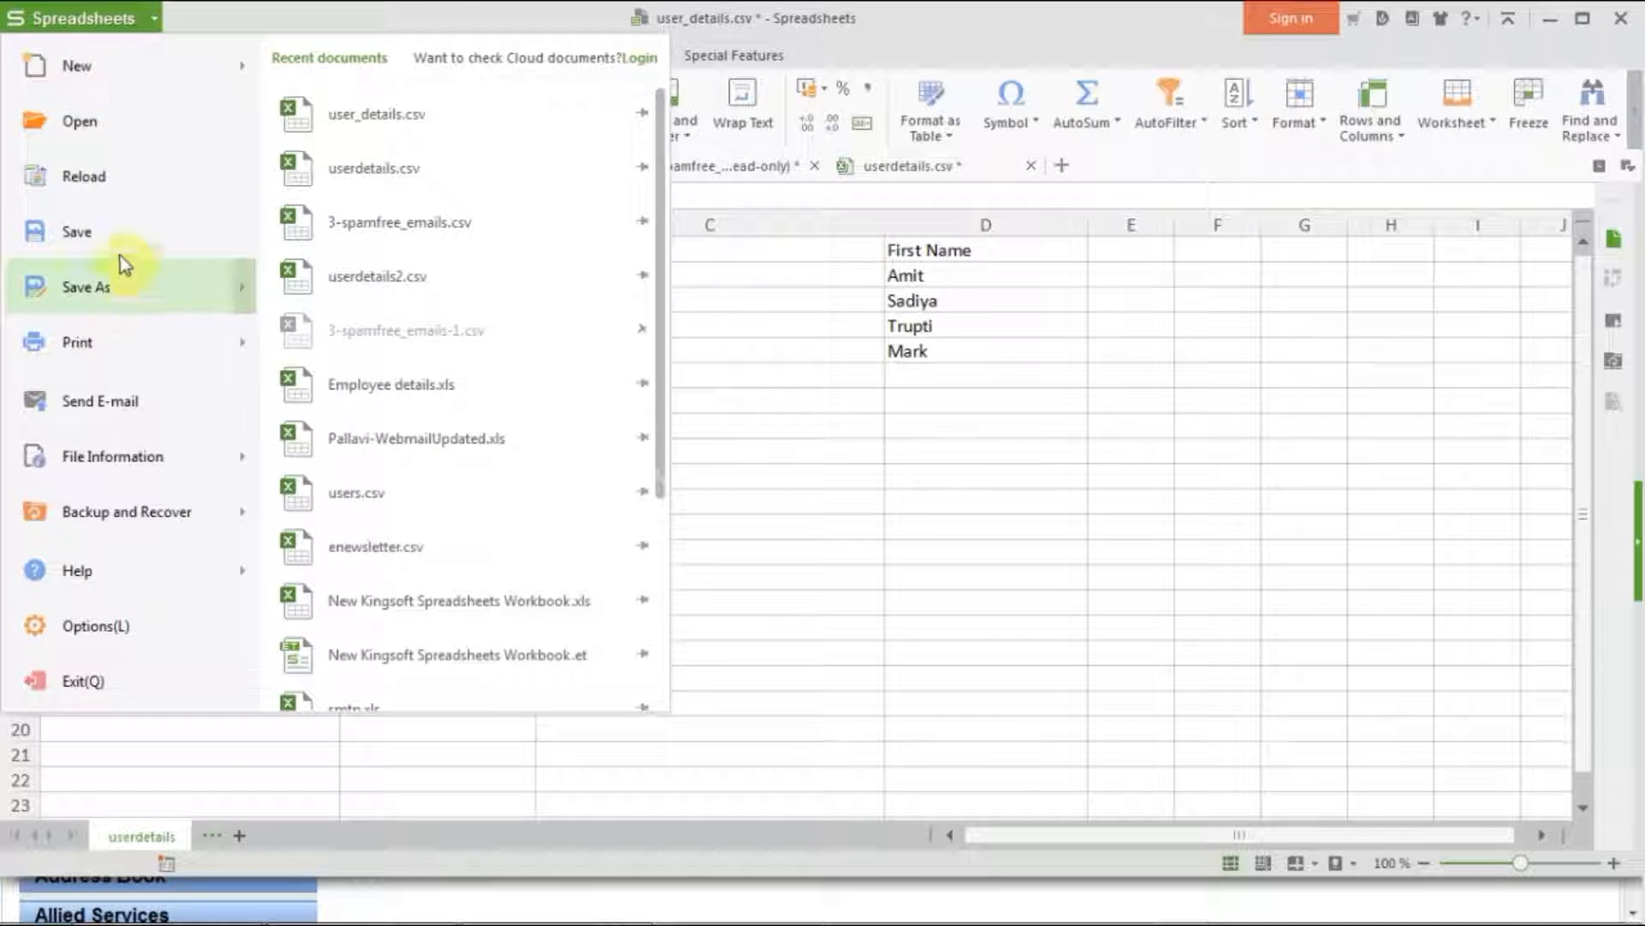
left_click(133, 235)
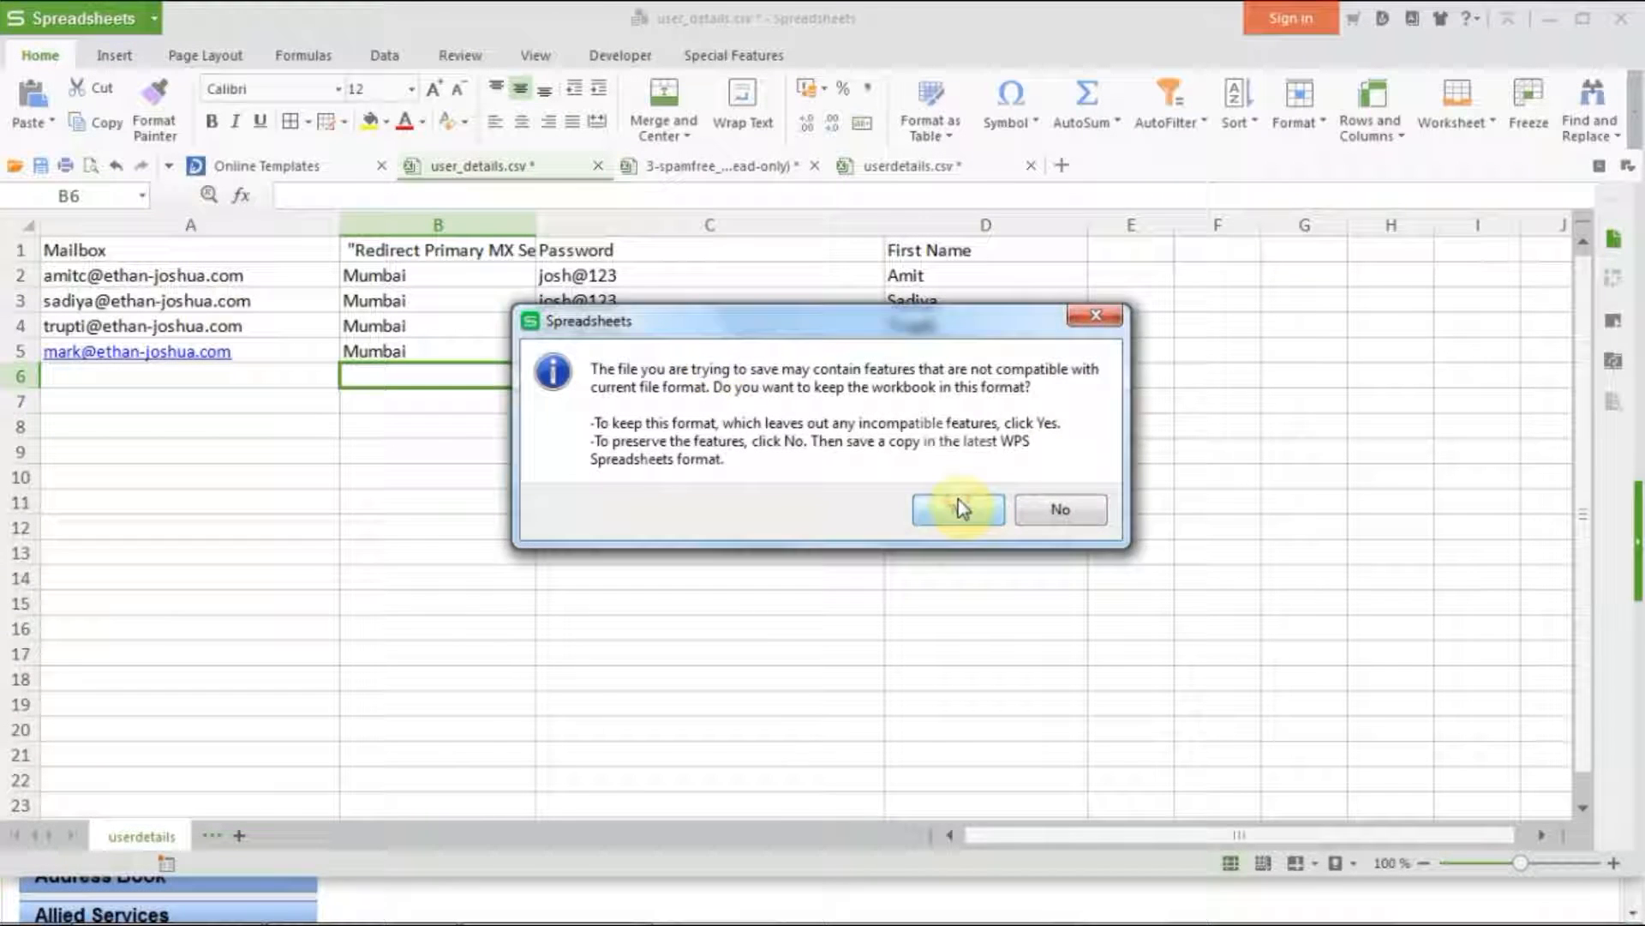
left_click(958, 507)
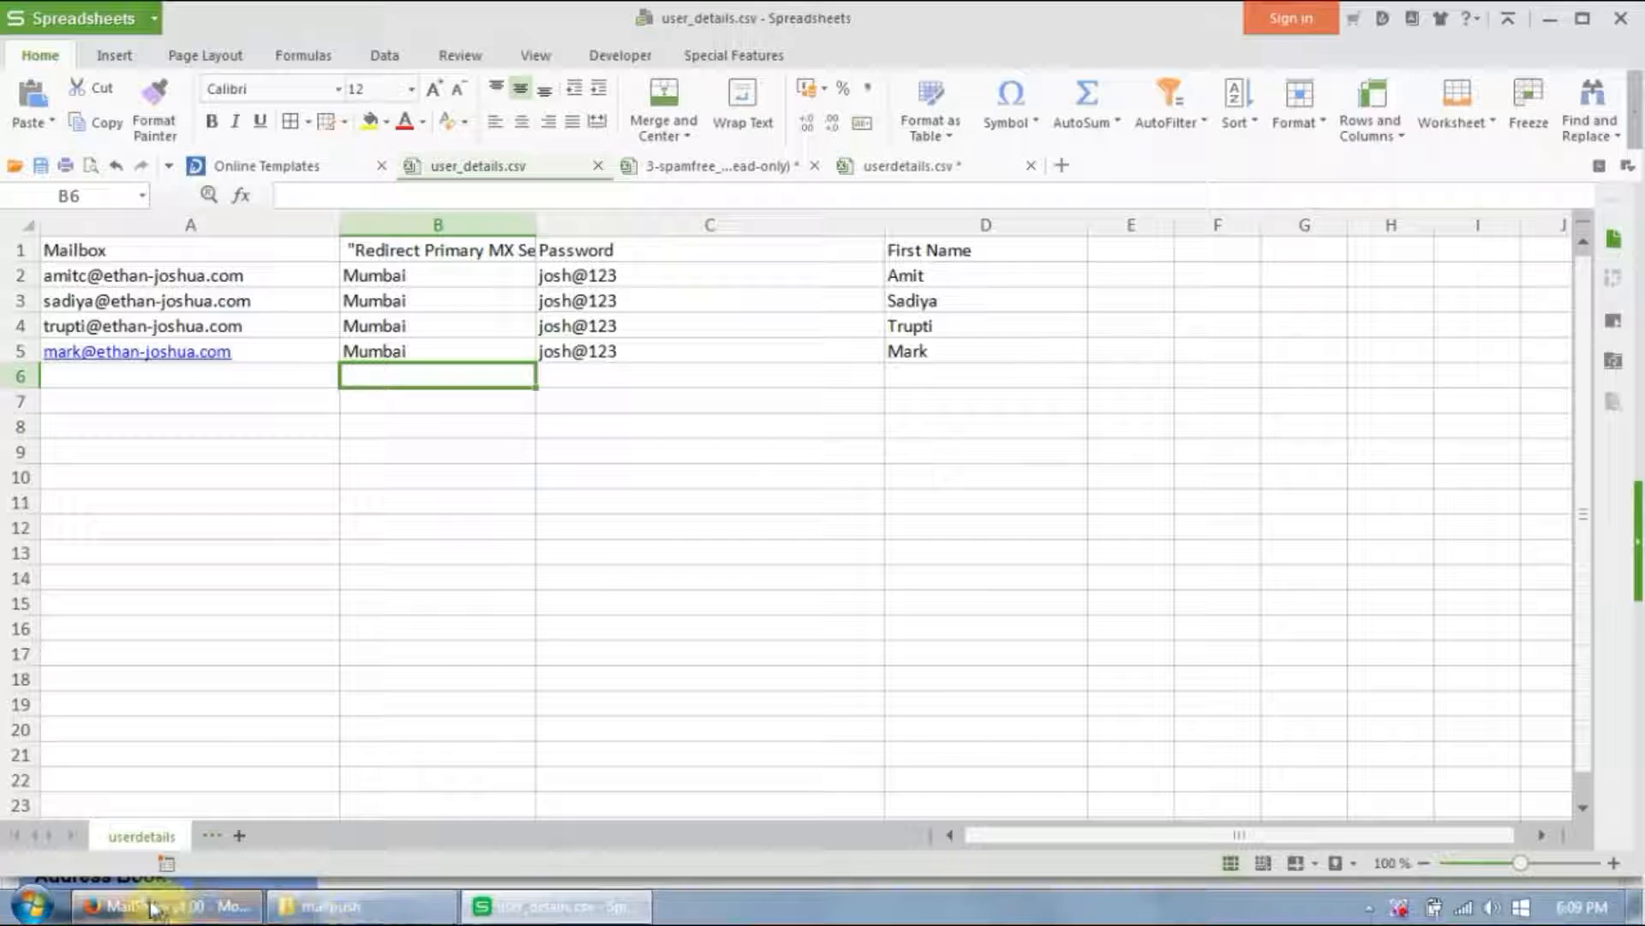
Switch to MailServe in the browser and review the redirect primary MX values in the Mail Push email list.
left_click(163, 913)
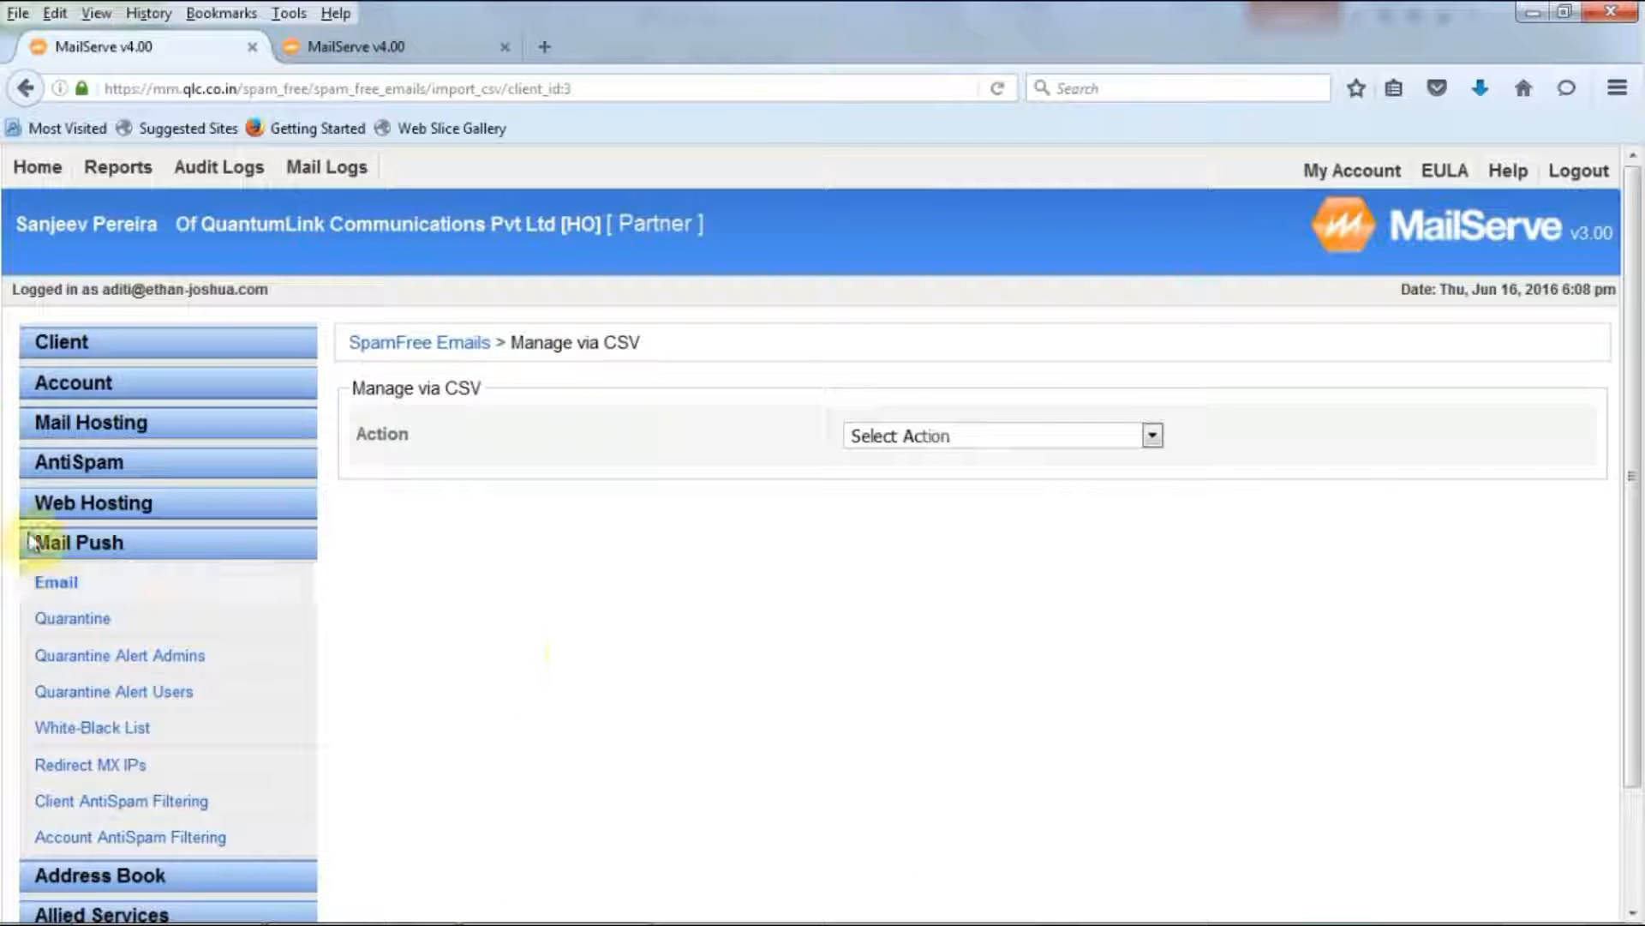
left_click(52, 585)
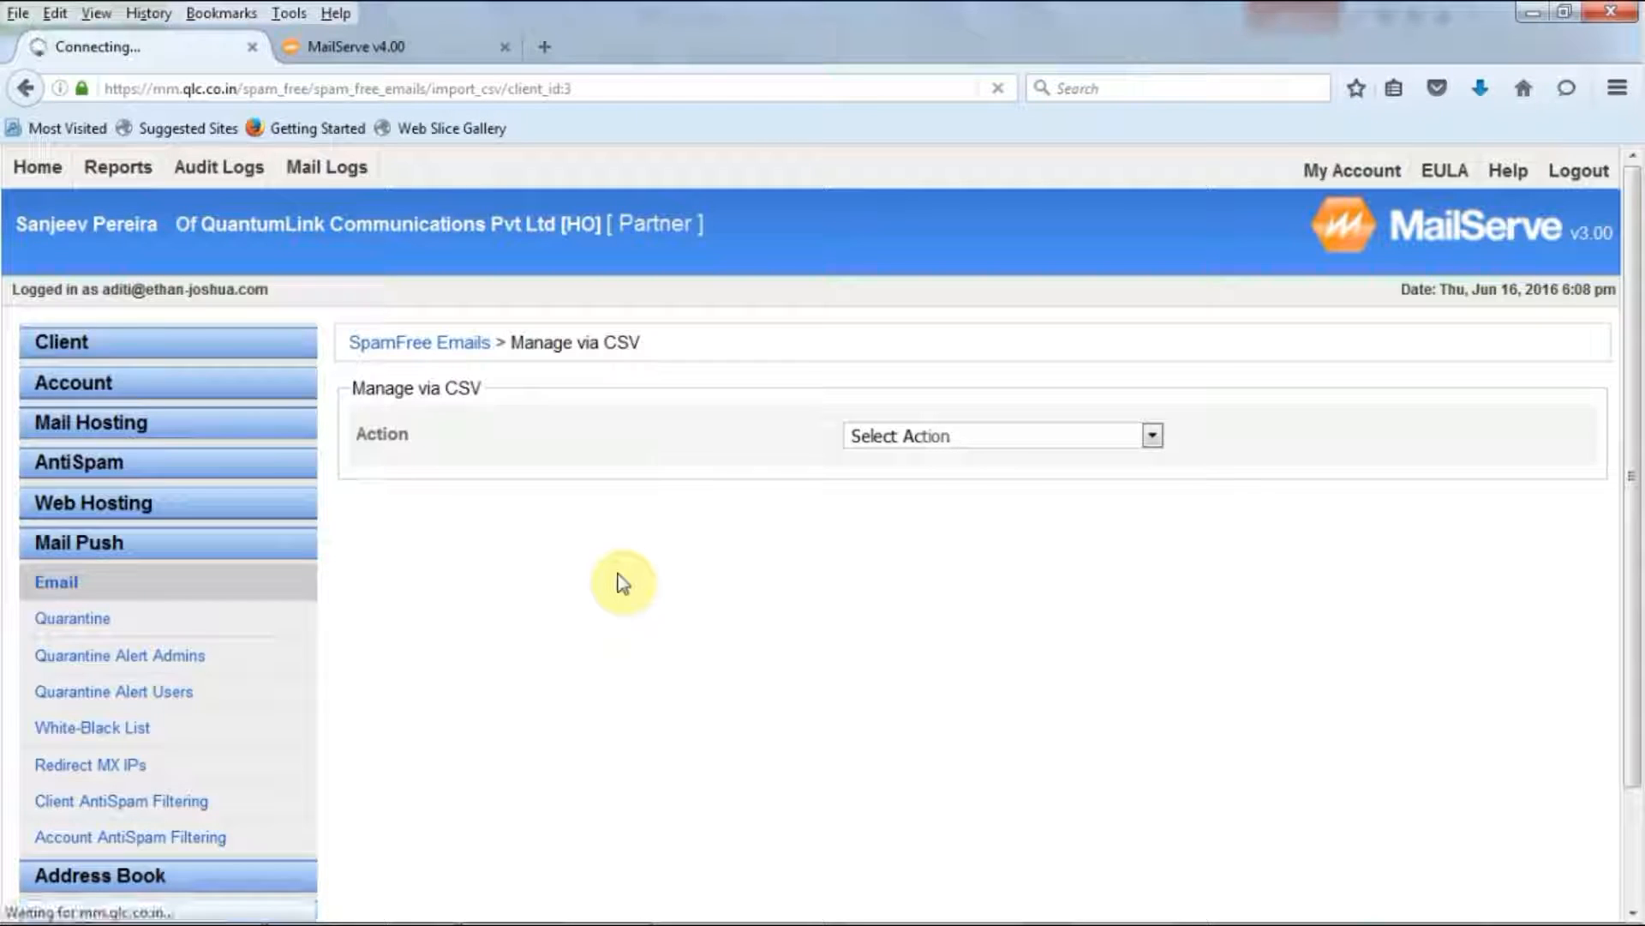
left_click_drag(1631, 470, 1637, 775)
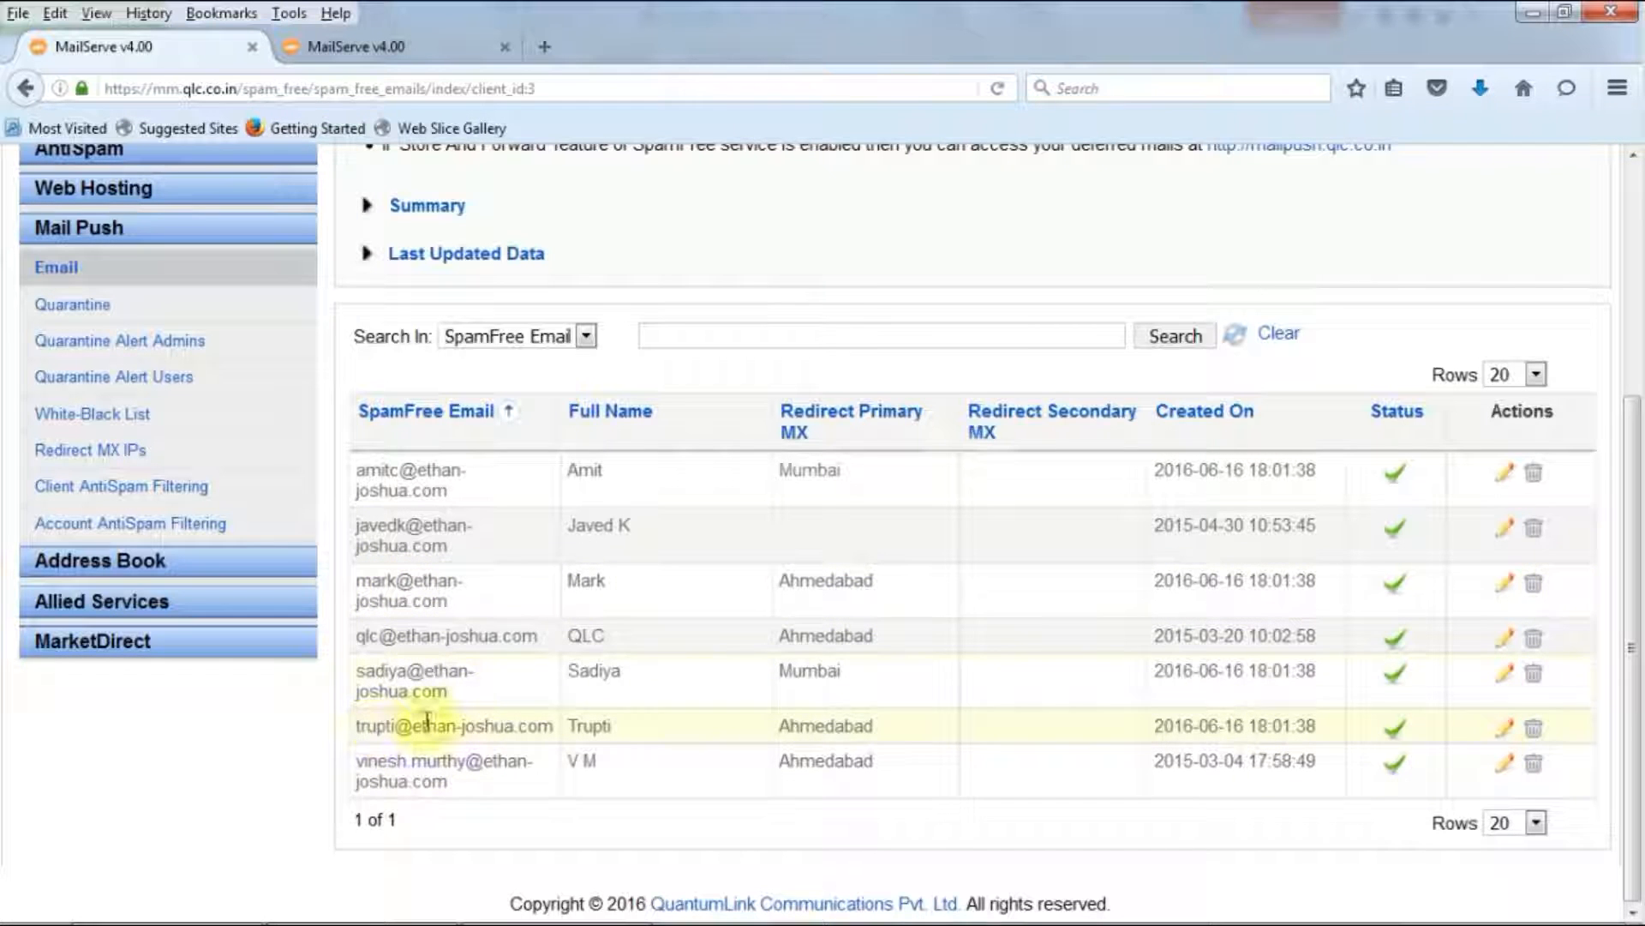
Open Manage via CSV for the Mail Push emails and set the action to Update via CSV.
left_click(1637, 195)
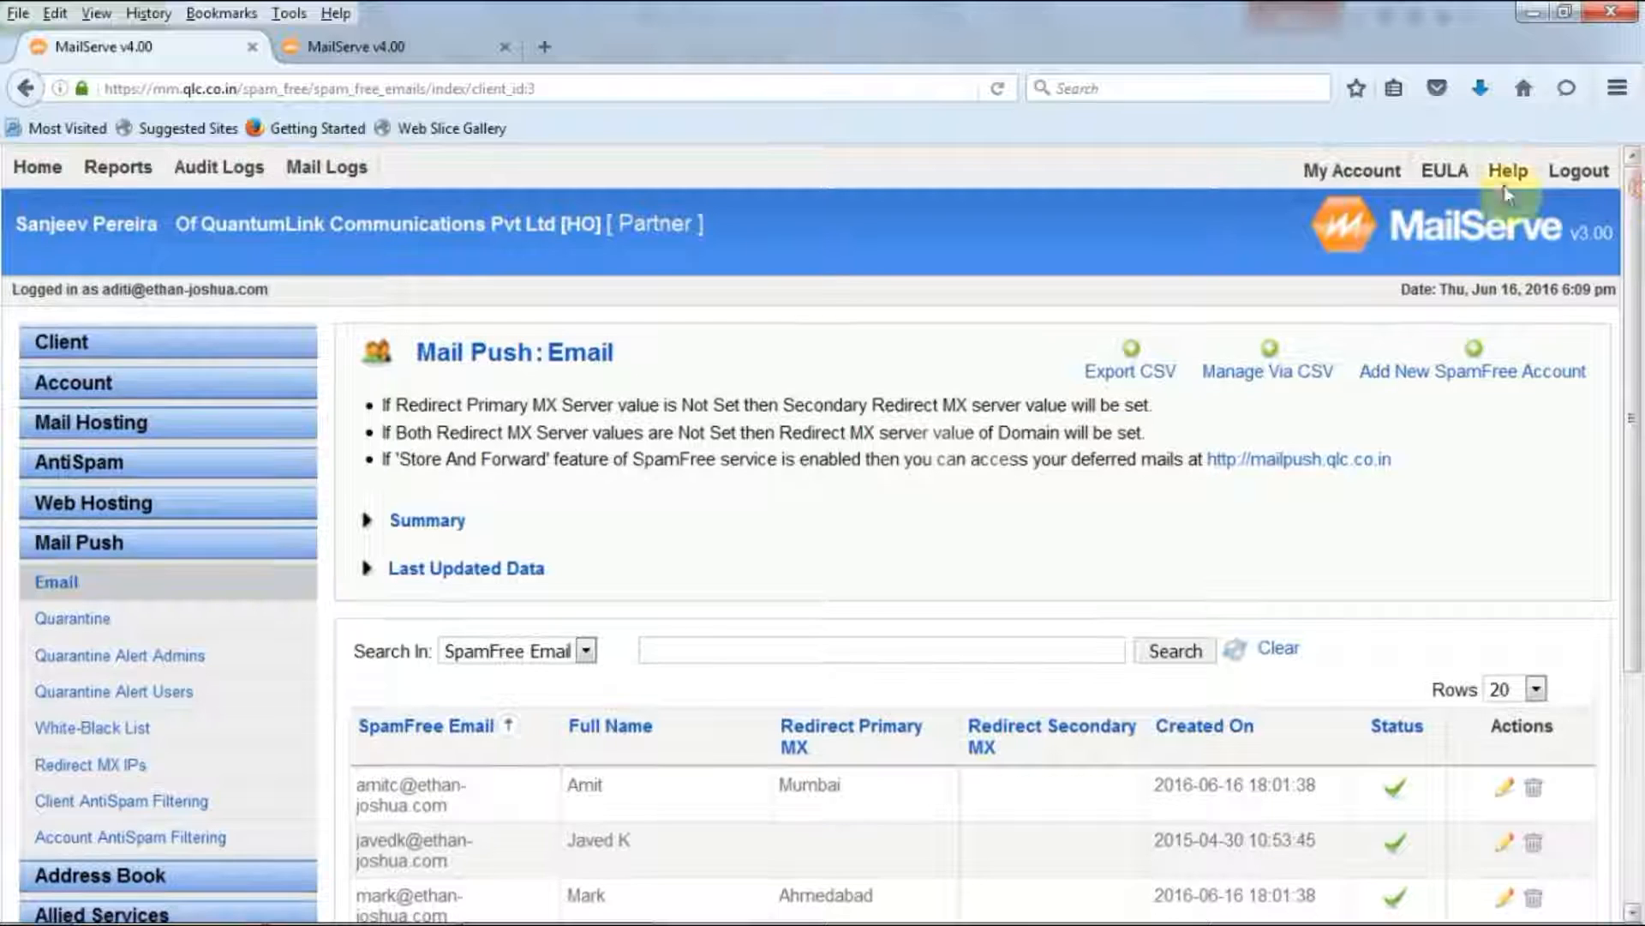
left_click(1277, 386)
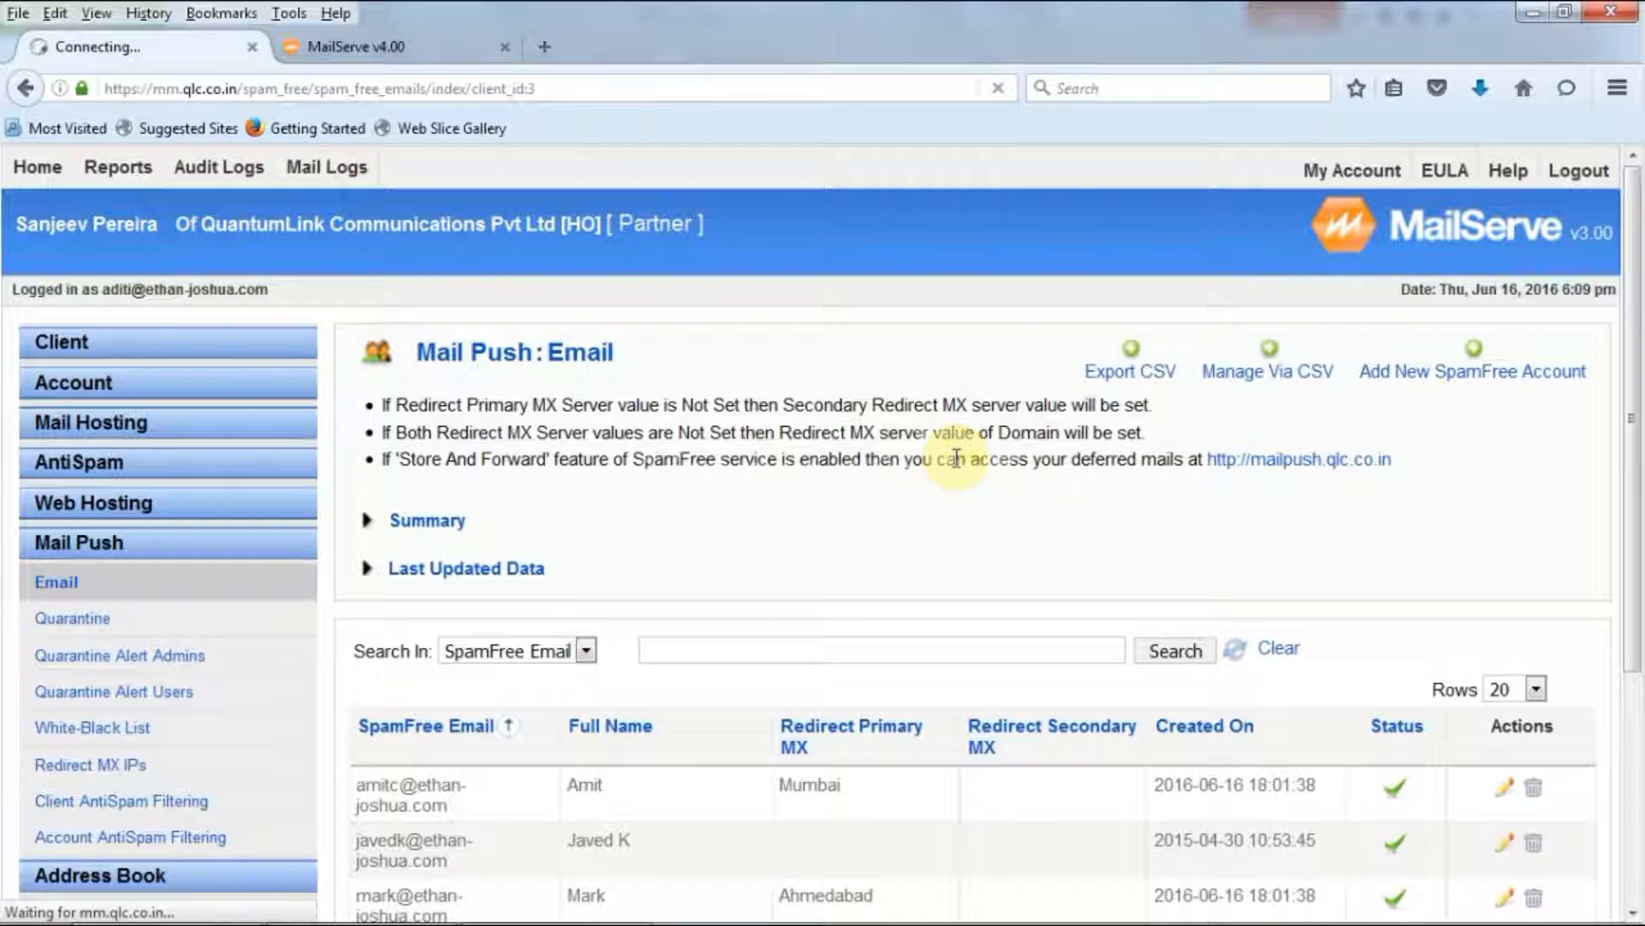
left_click(902, 439)
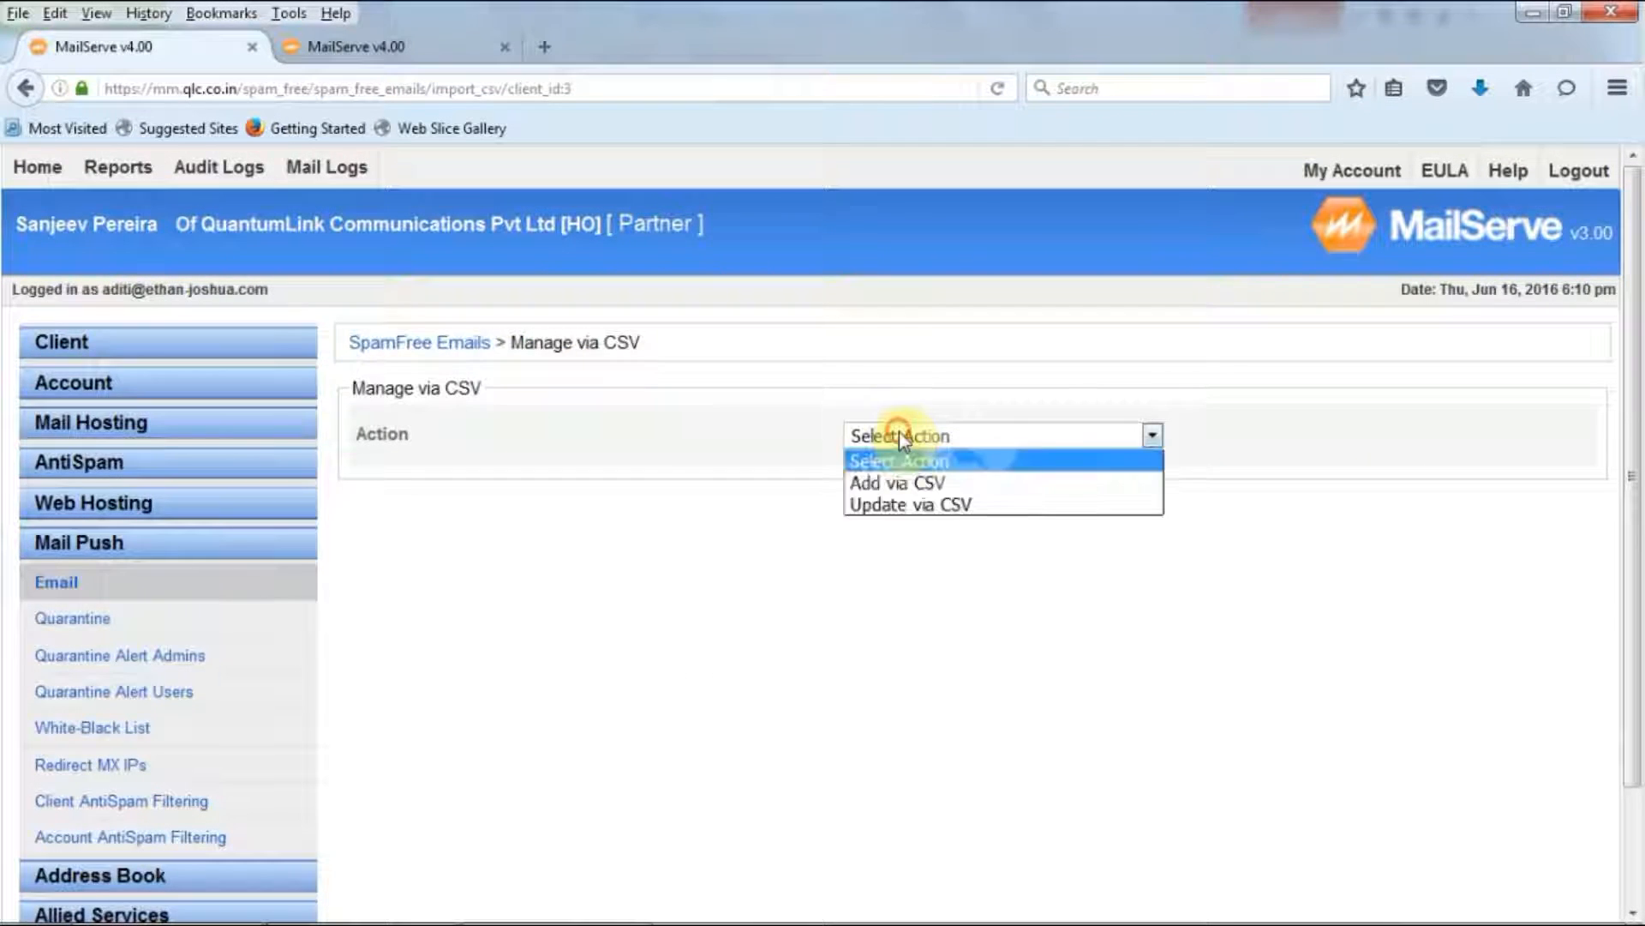
left_click(943, 506)
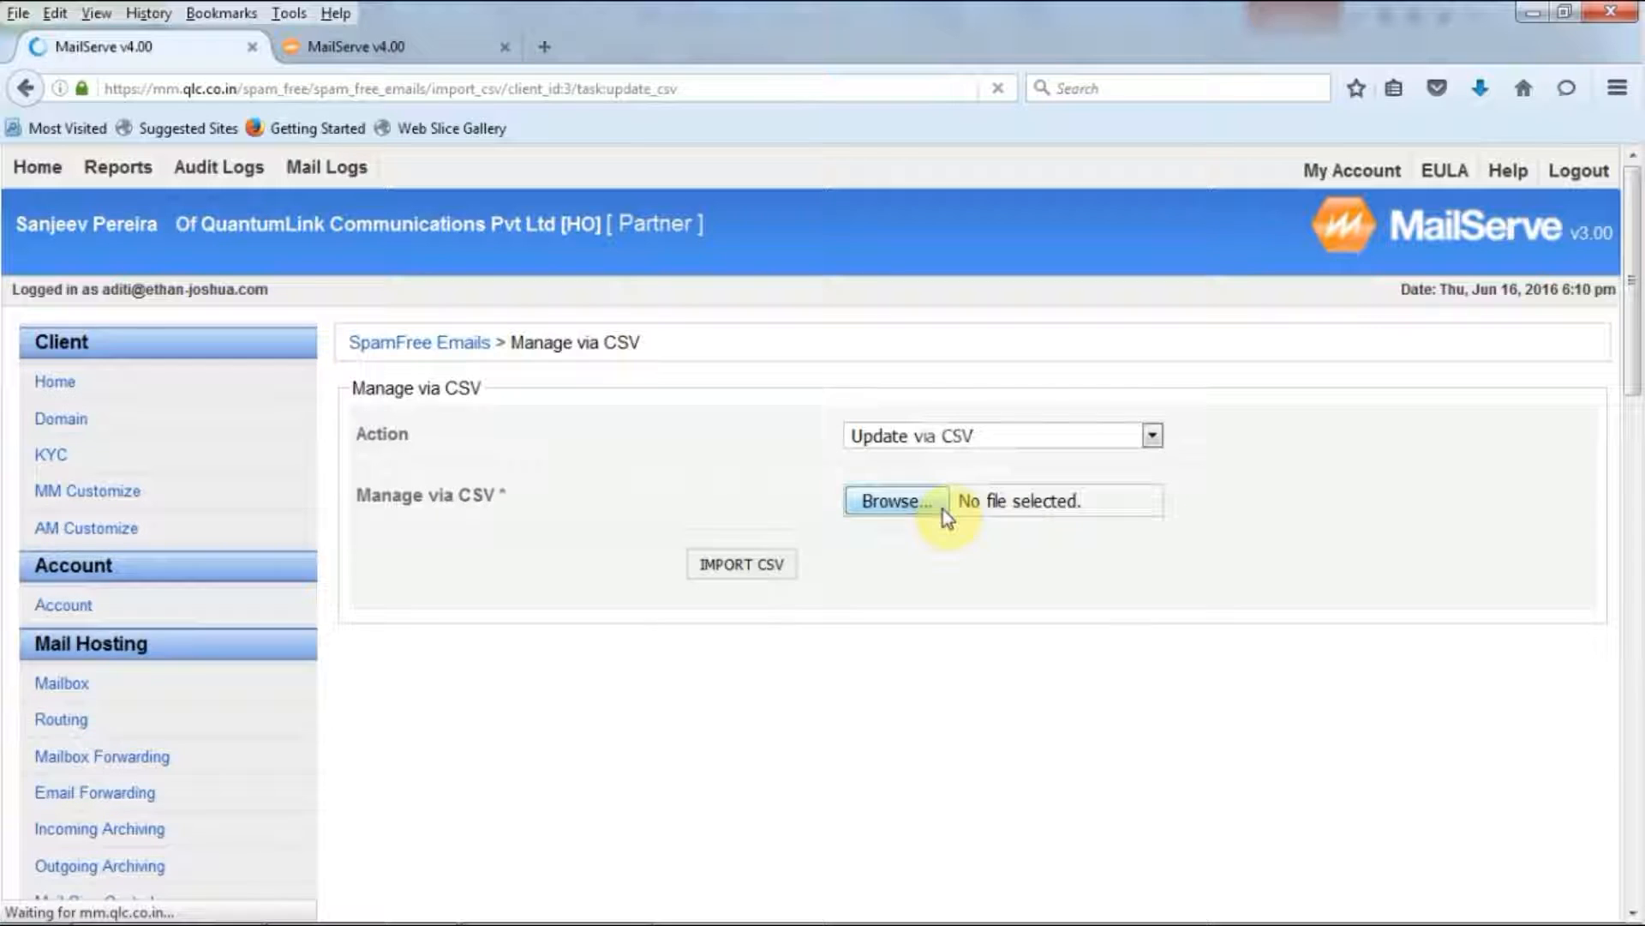
Choose user_details.csv from the Desktop as the update file and import it.
left_click(943, 506)
left_click(645, 499)
type("u")
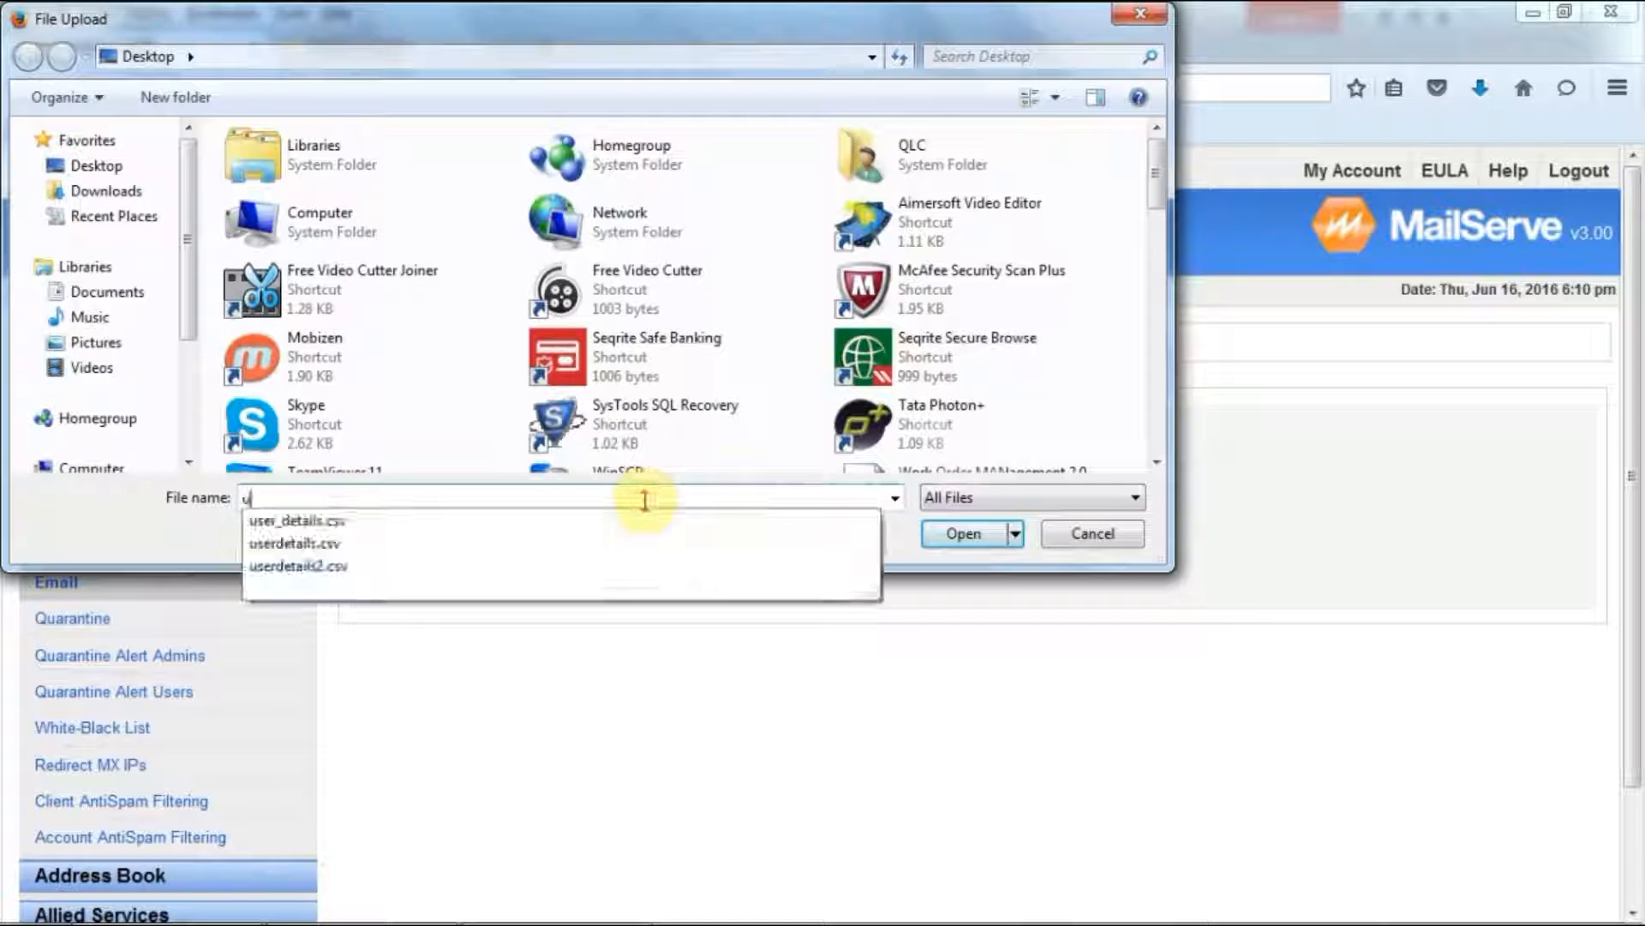
left_click(370, 524)
left_click(963, 533)
left_click(742, 566)
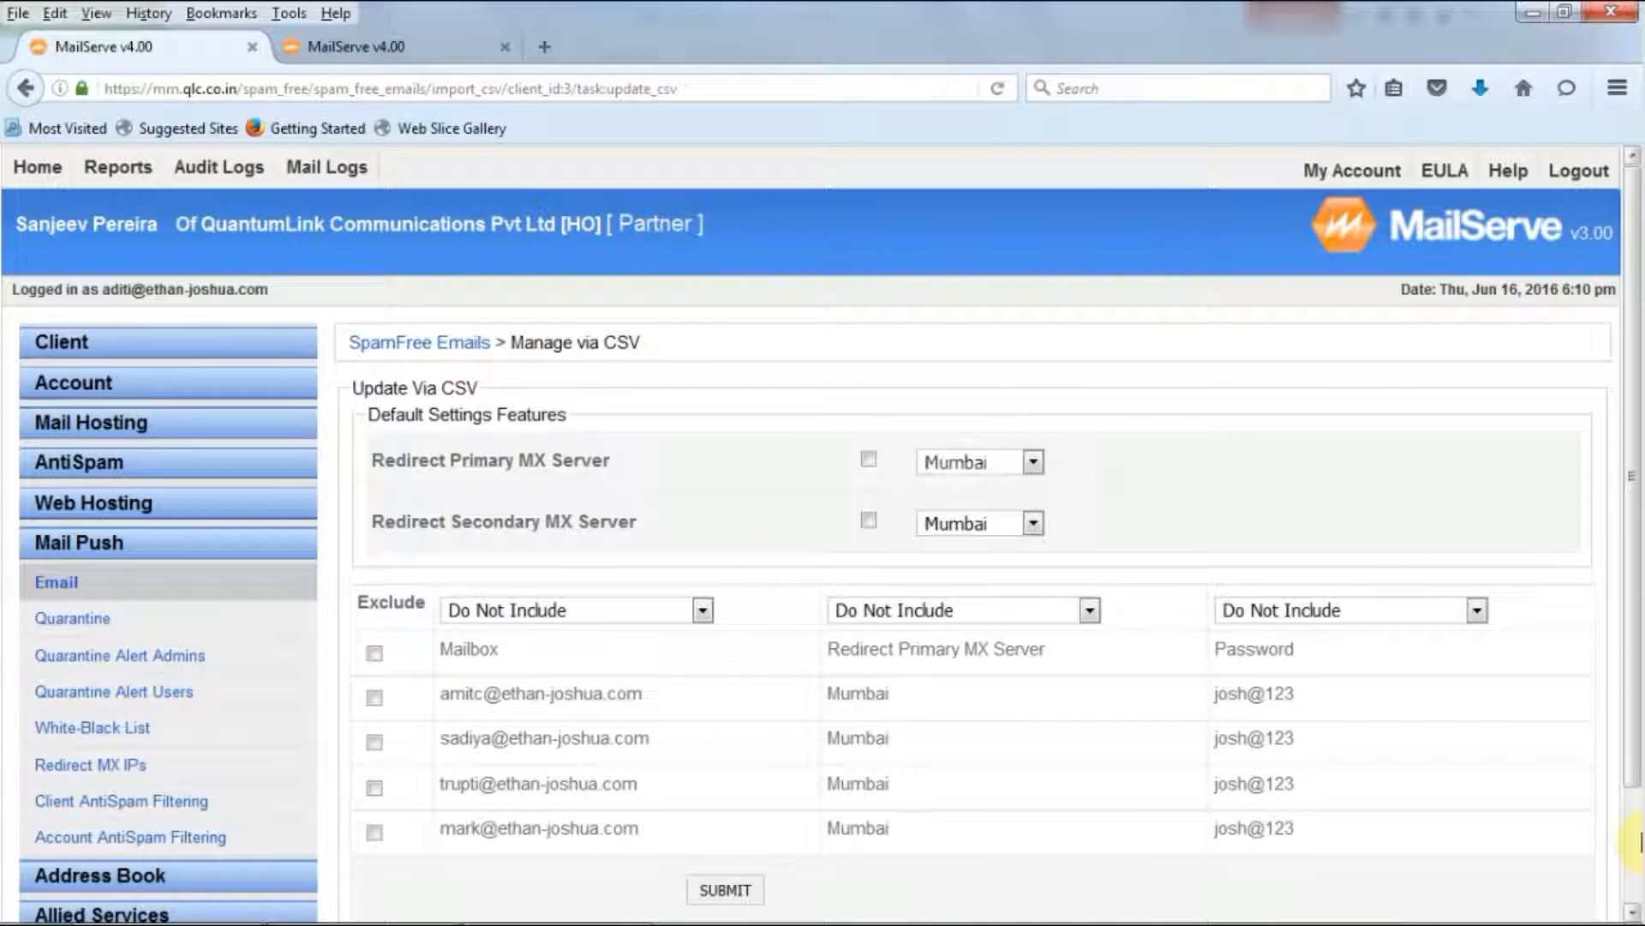
Map the Mailbox column to SpamFree Email and the second column to Redirect Primary MX Server, and submit the update.
scroll(1638, 844, "down", 3)
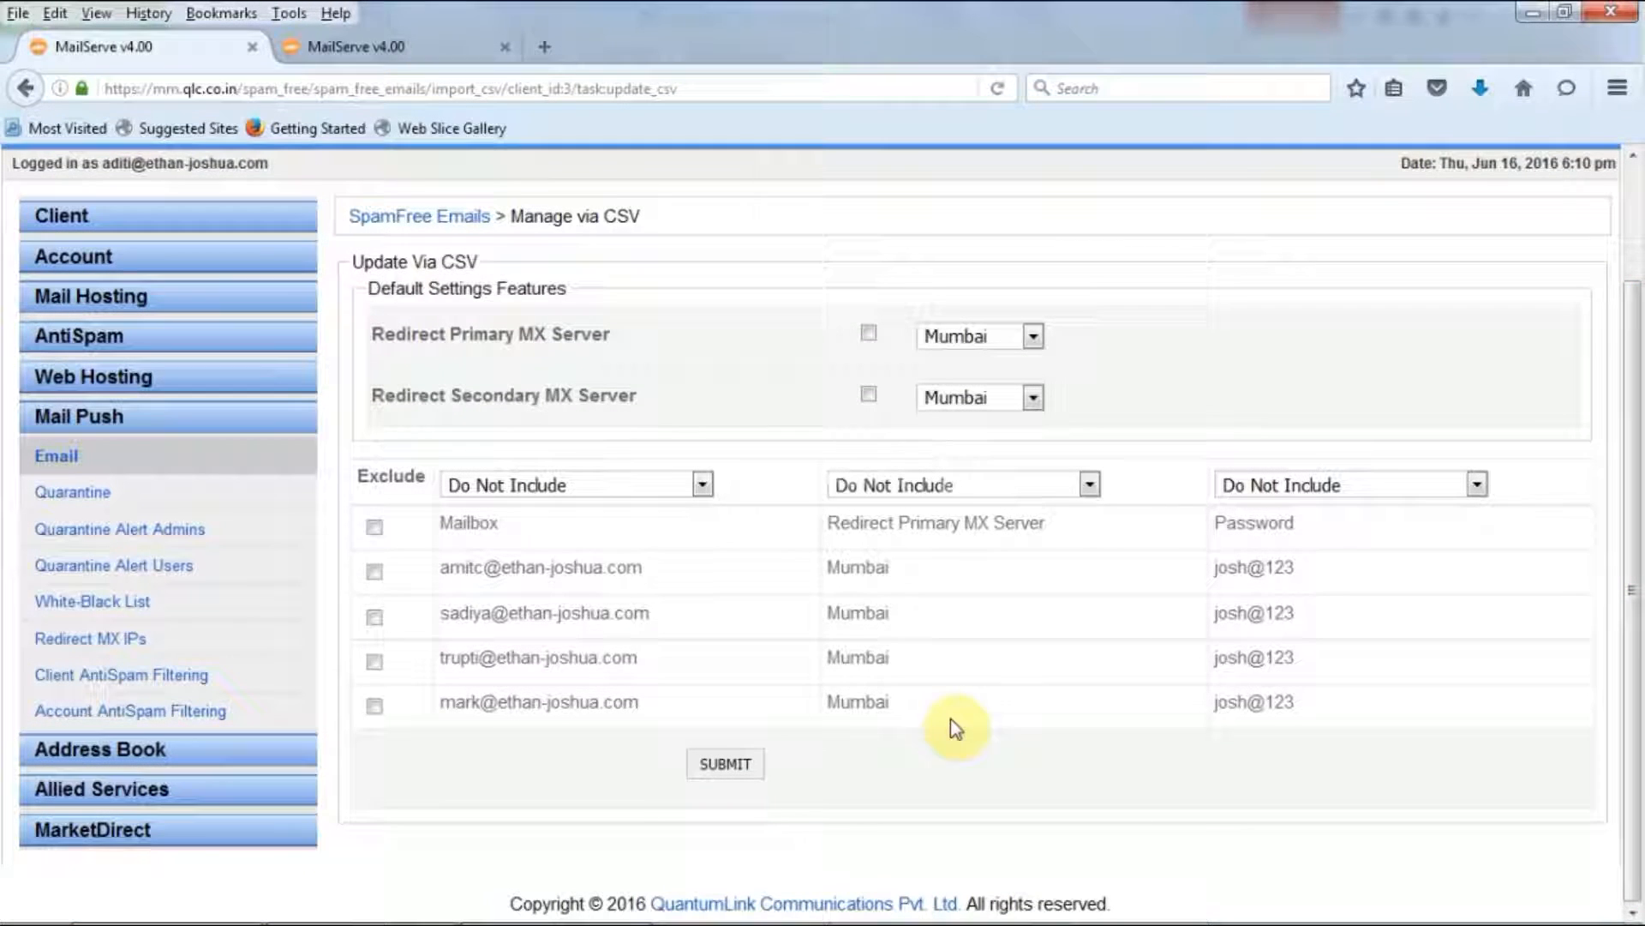
left_click(525, 484)
left_click(533, 513)
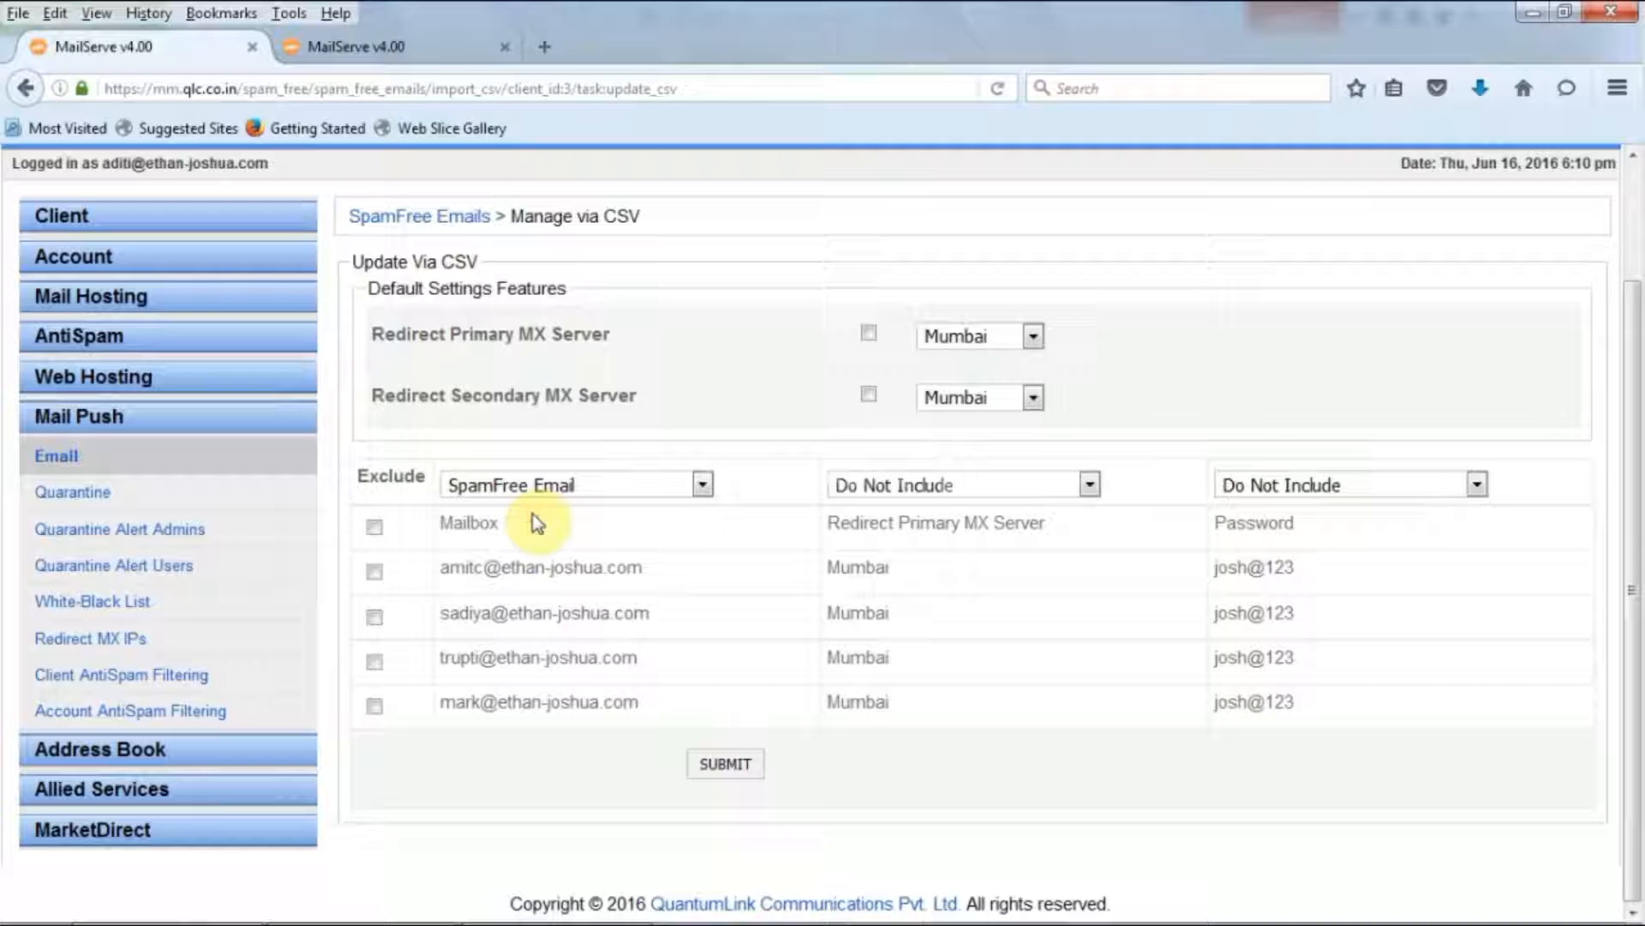
left_click(951, 488)
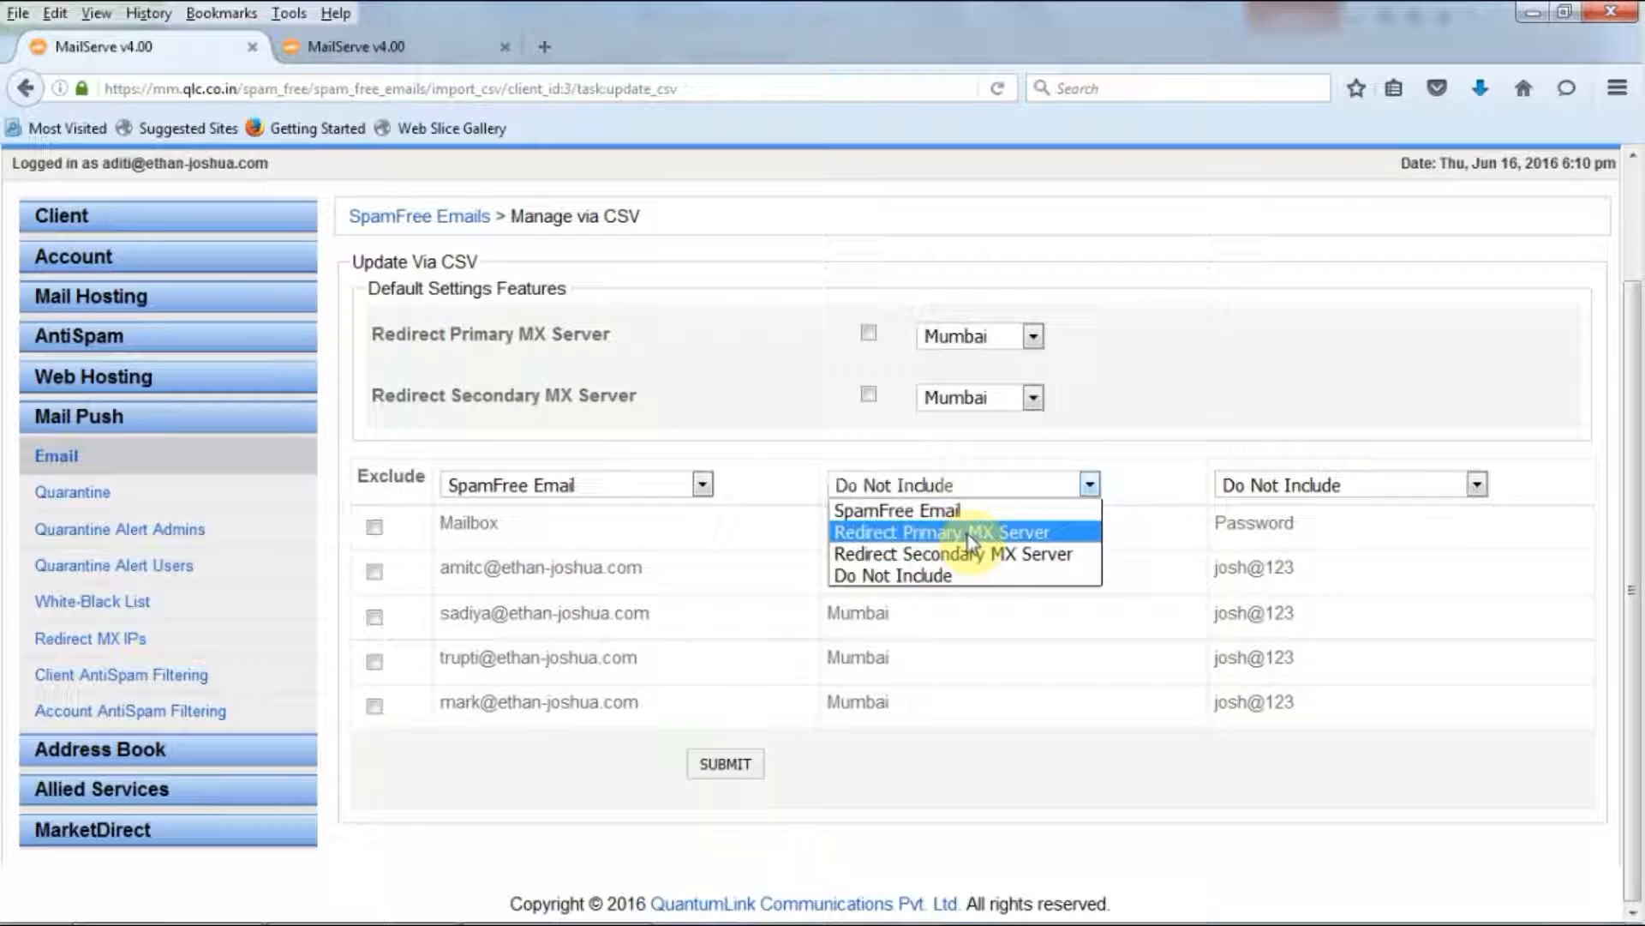
left_click(967, 532)
left_click(936, 490)
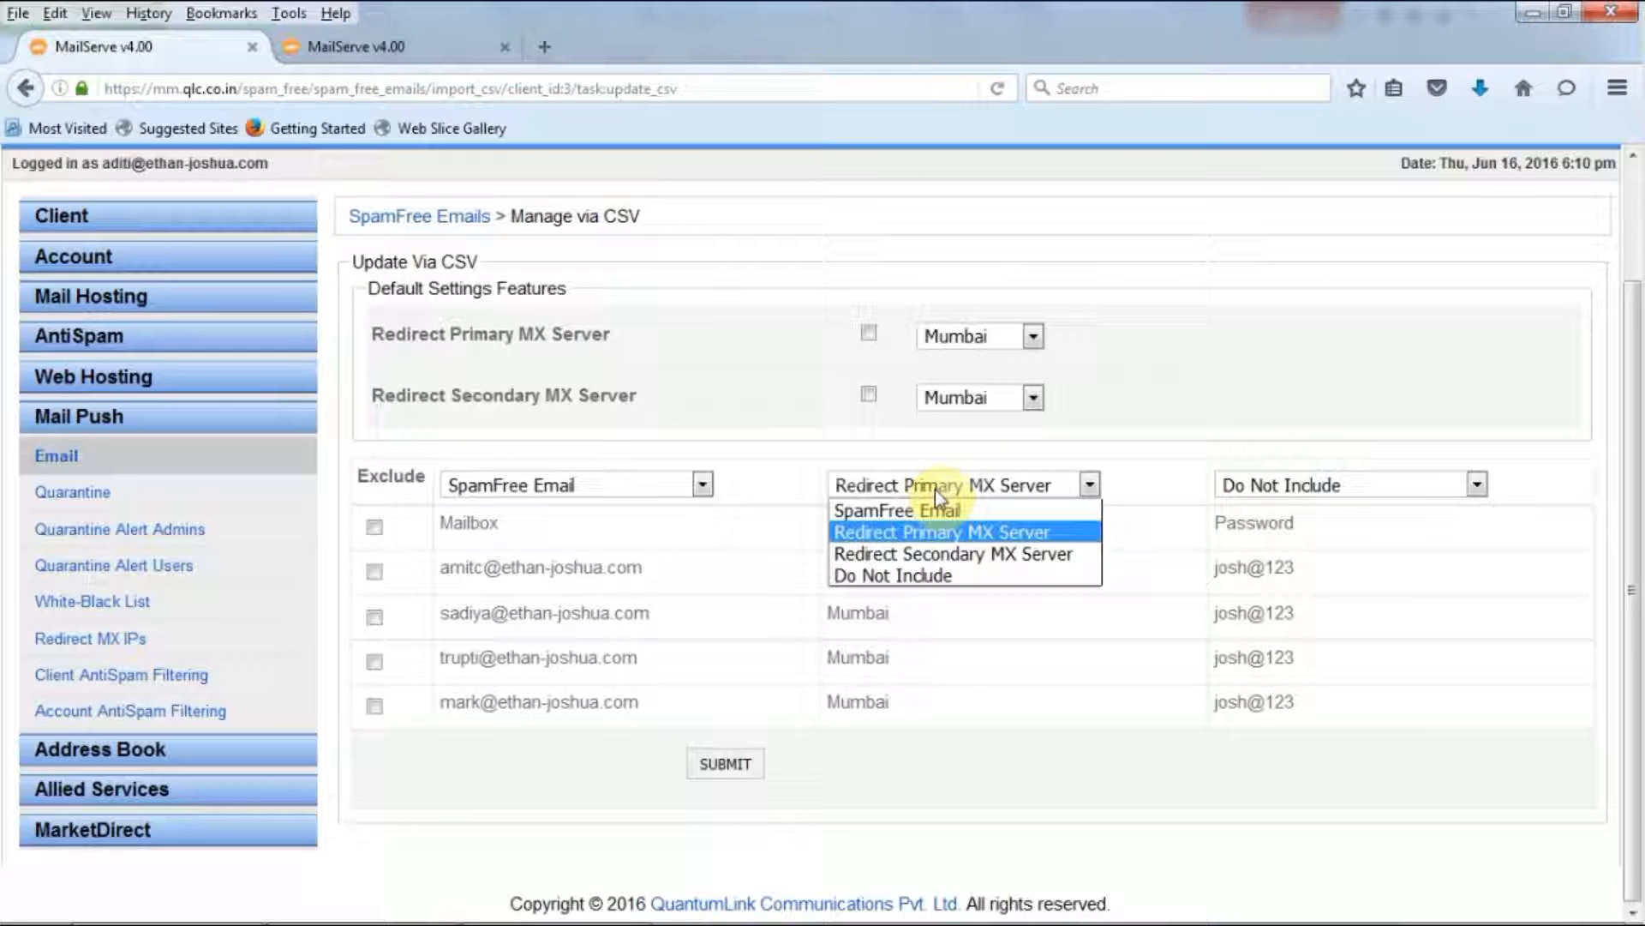
left_click(979, 531)
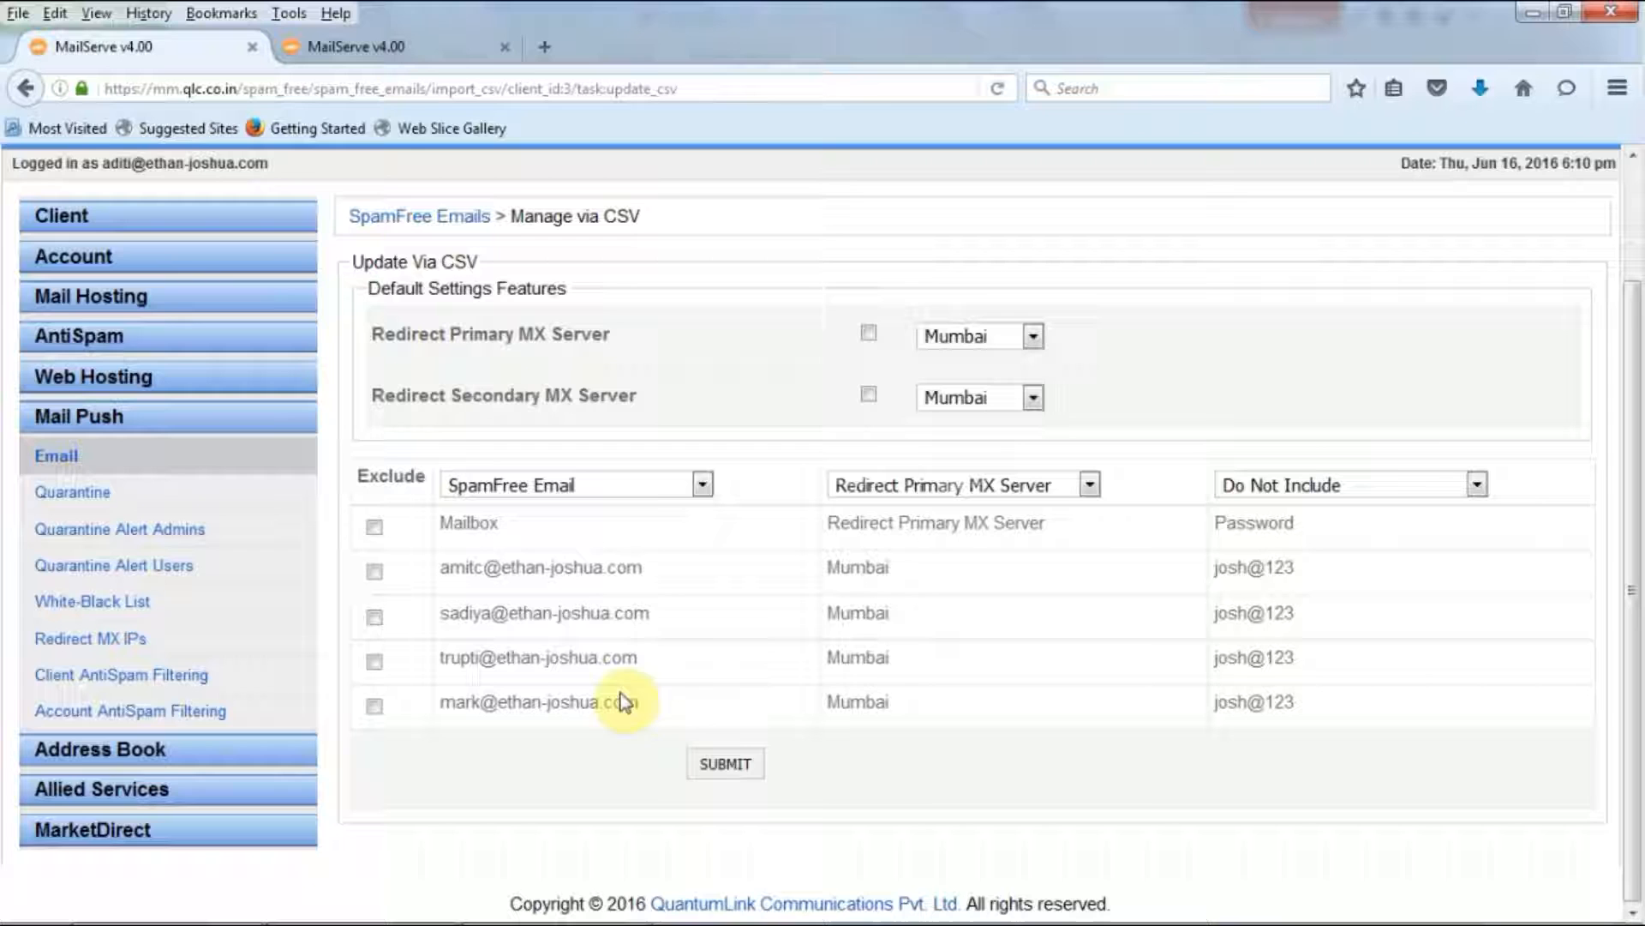
left_click(719, 765)
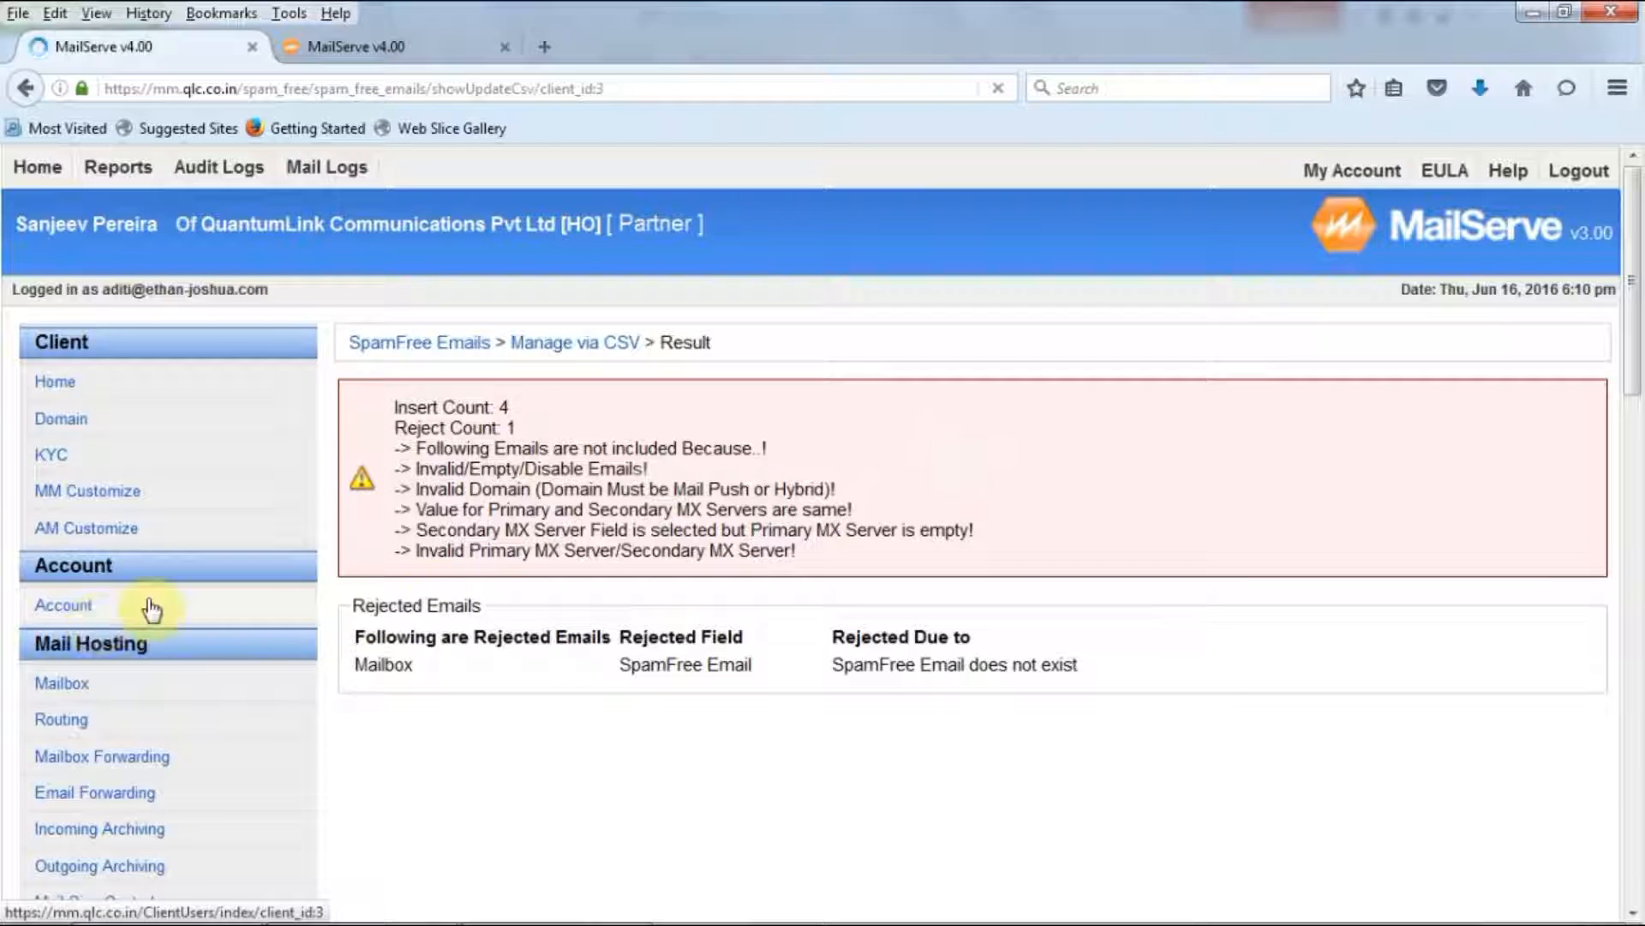
Review the redirect primary MX values in the Mail Push email list and compare them with user_details.csv in Spreadsheets.
left_click(69, 586)
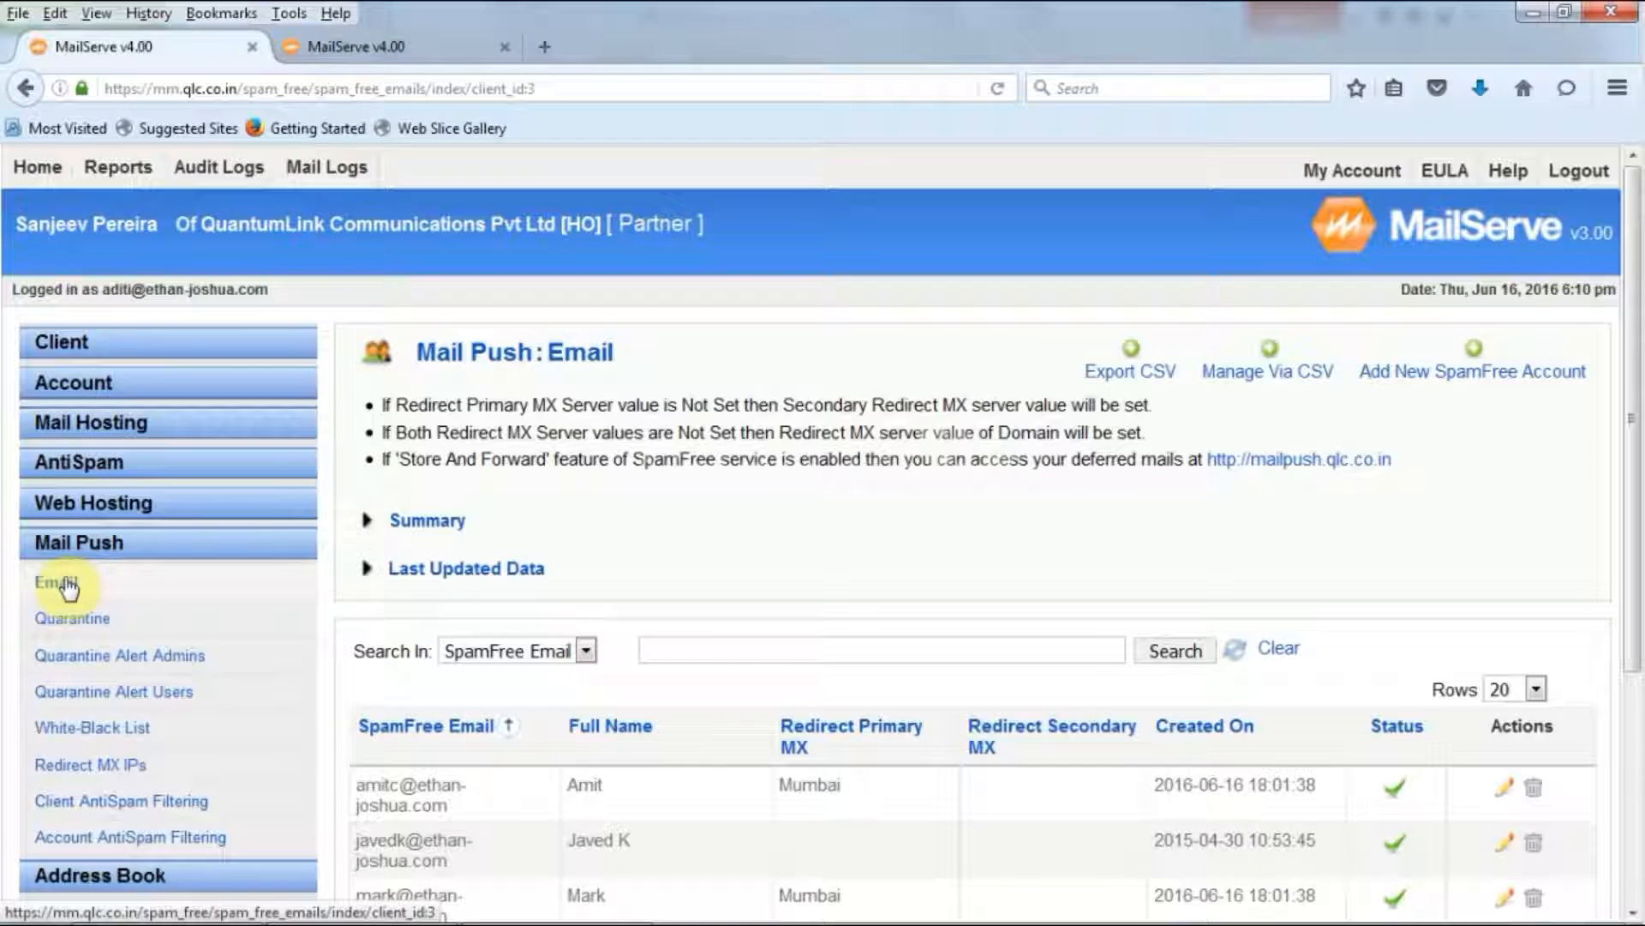
left_click(1634, 827)
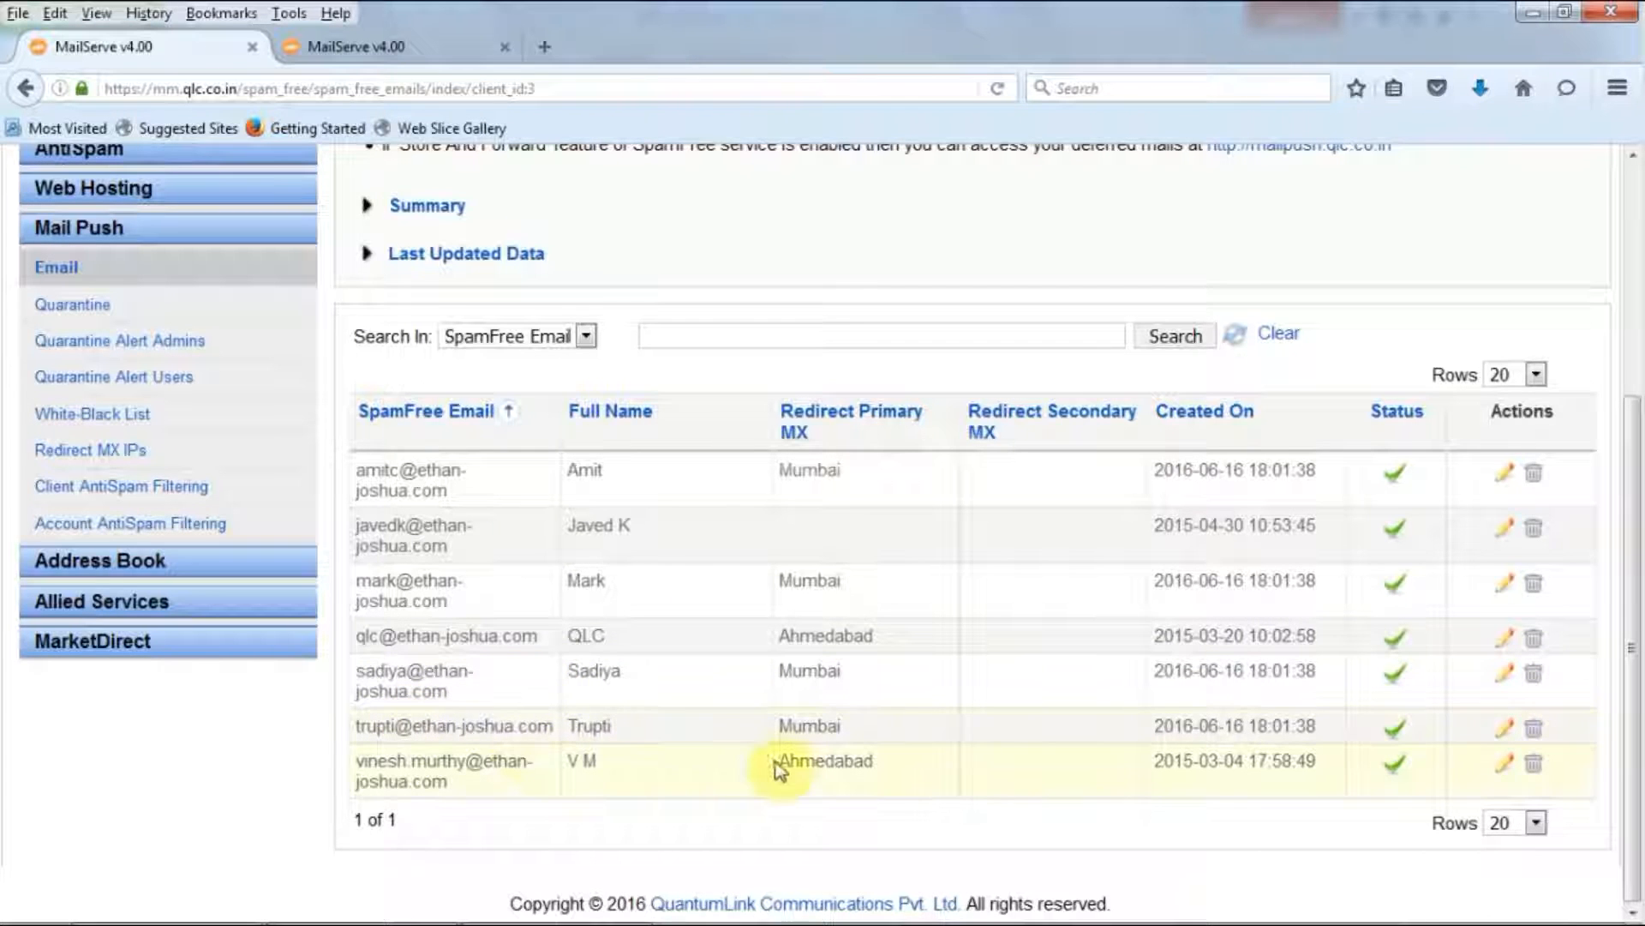
left_click(474, 908)
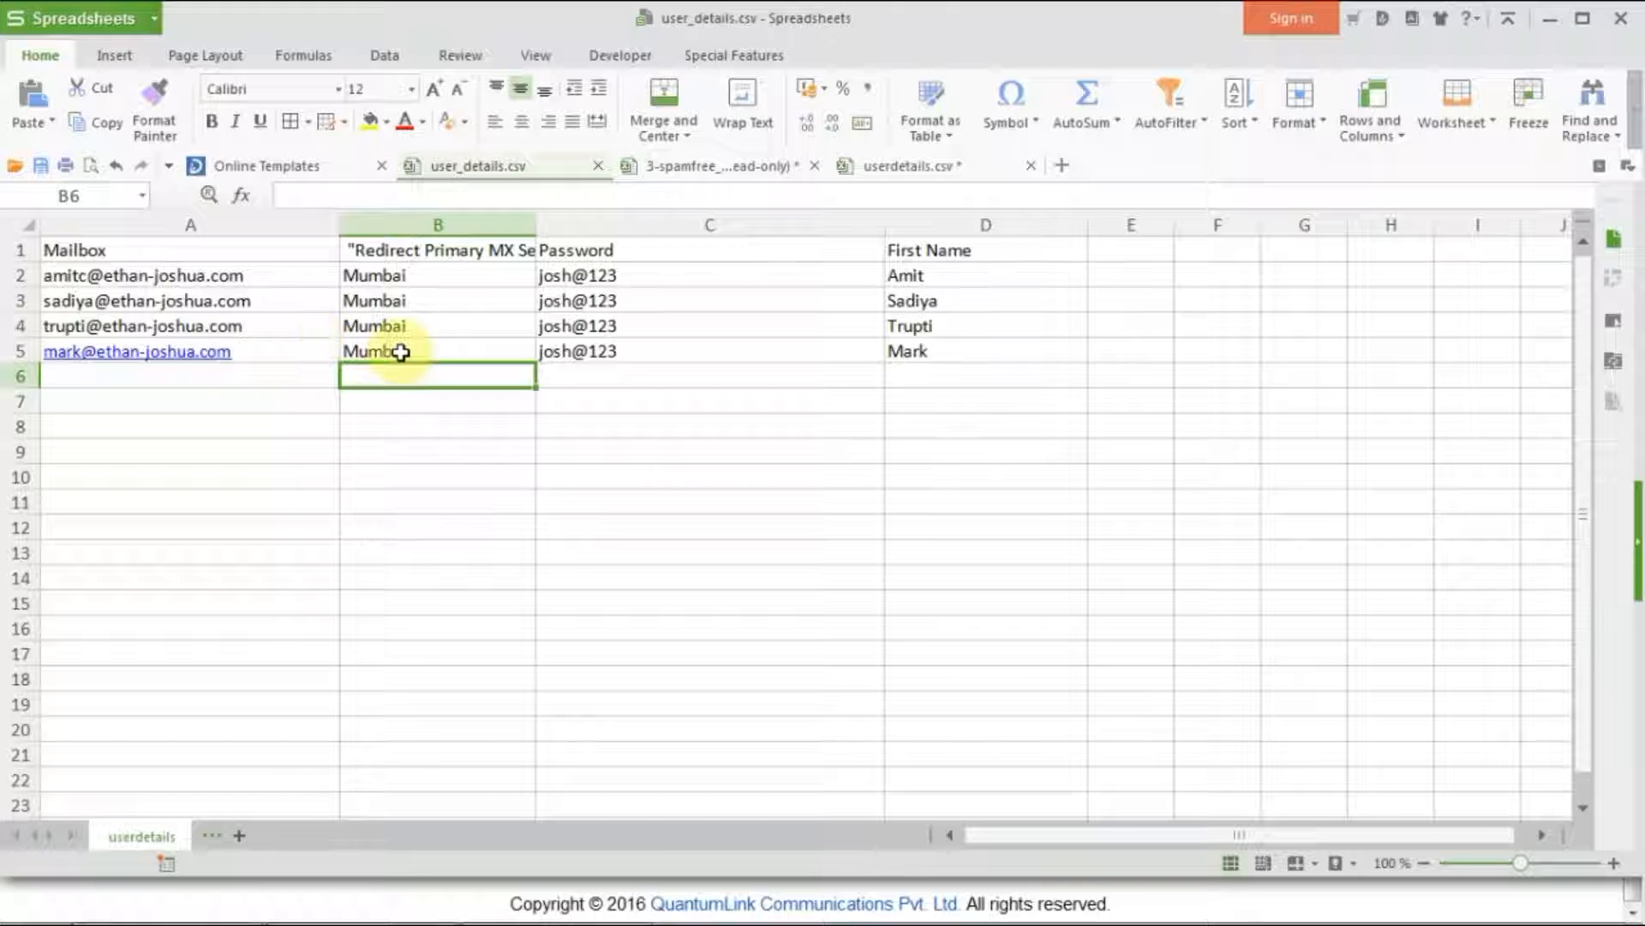
left_click(214, 905)
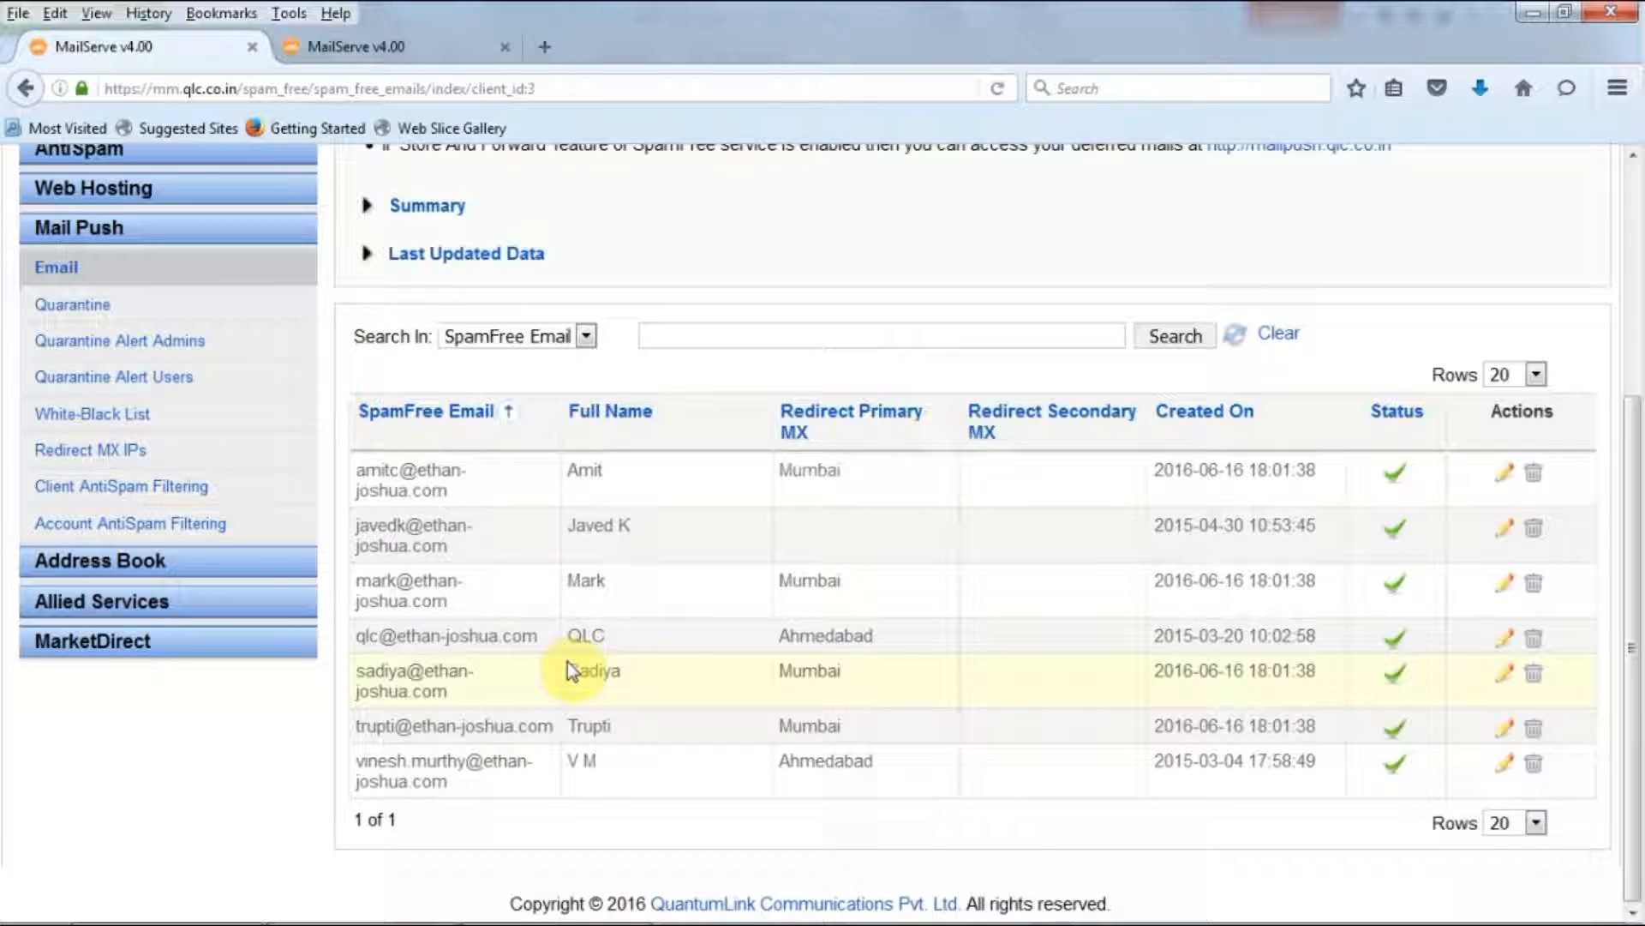
Open the form for adding a new SpamFree account and set its user to Create New.
left_click_drag(1632, 543, 1640, 351)
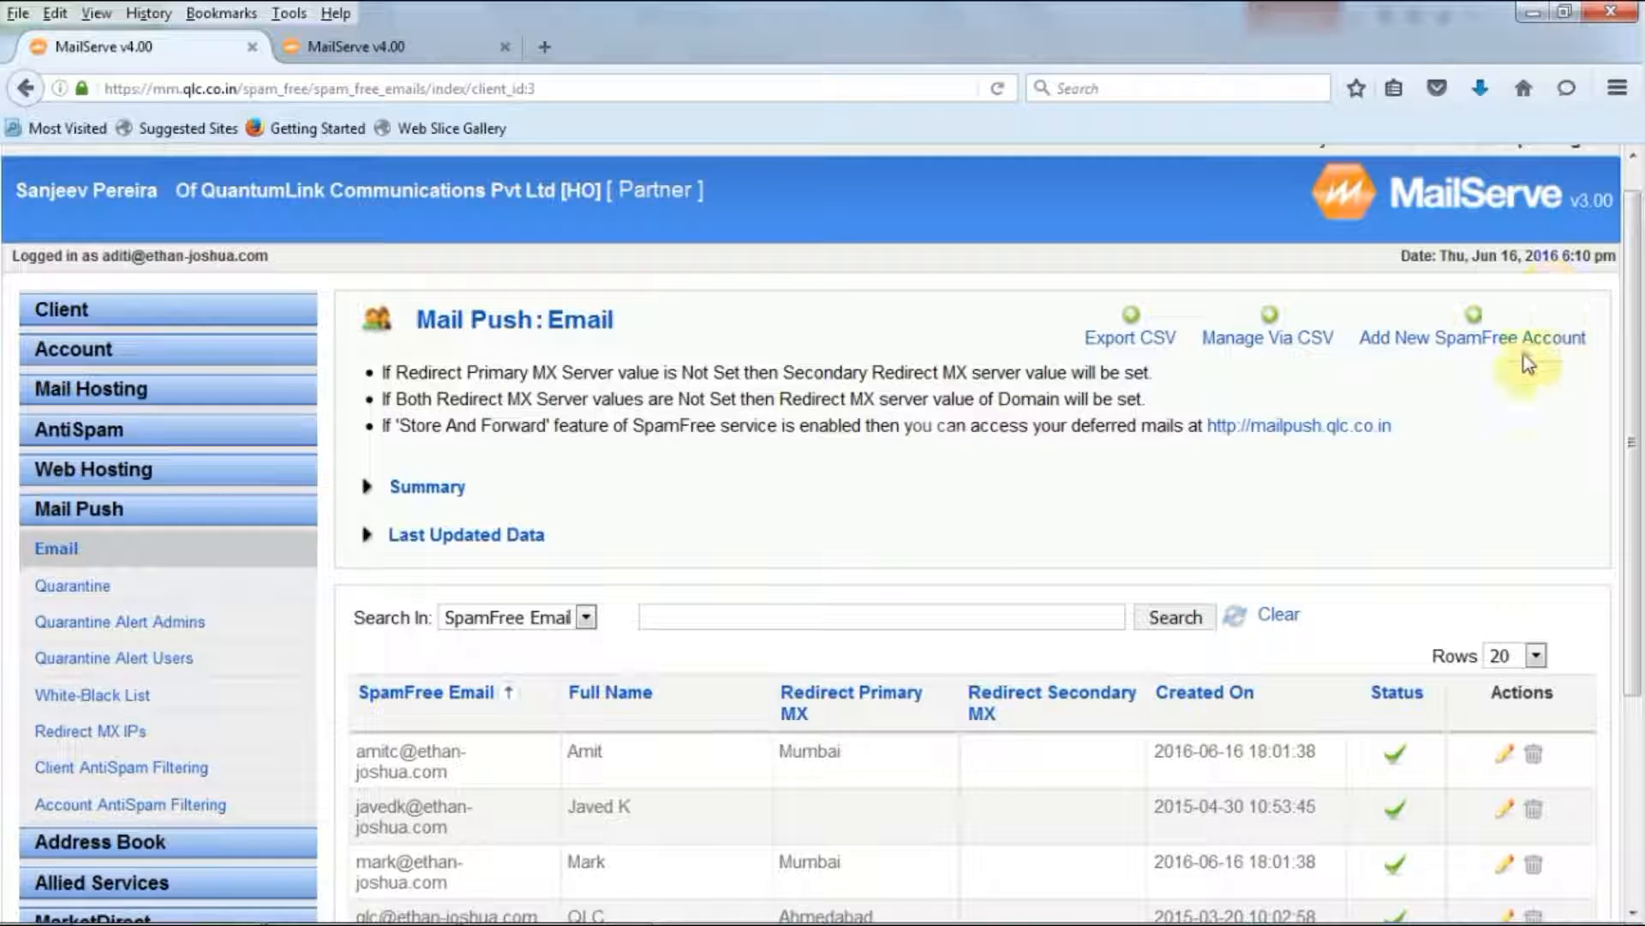
left_click(1475, 334)
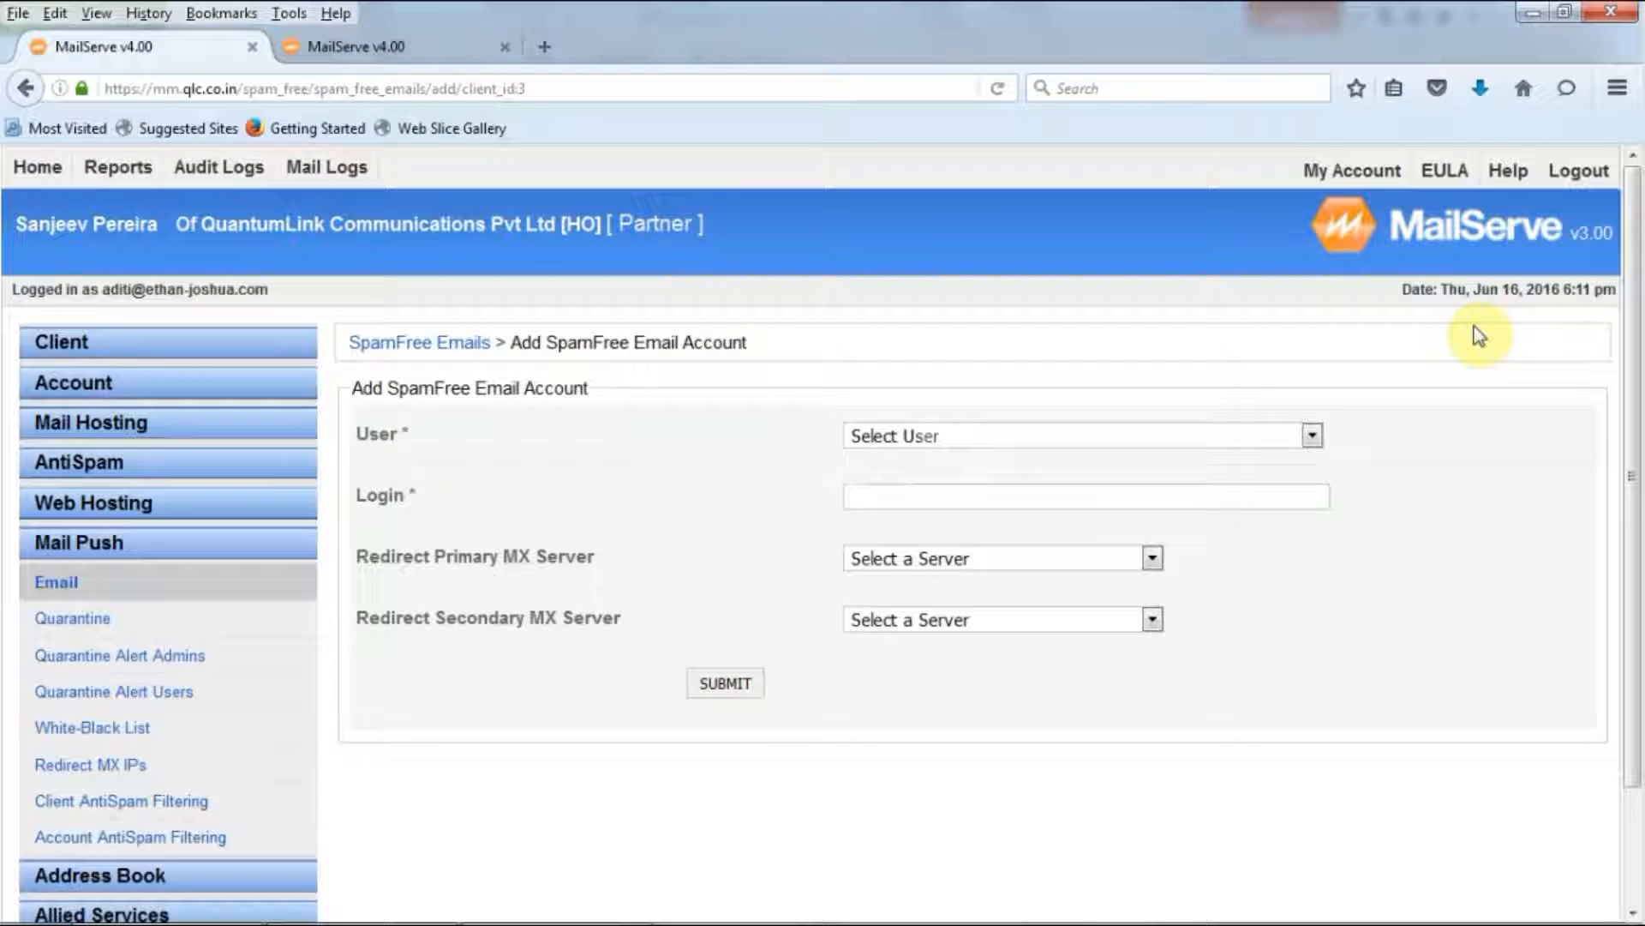
left_click(1090, 436)
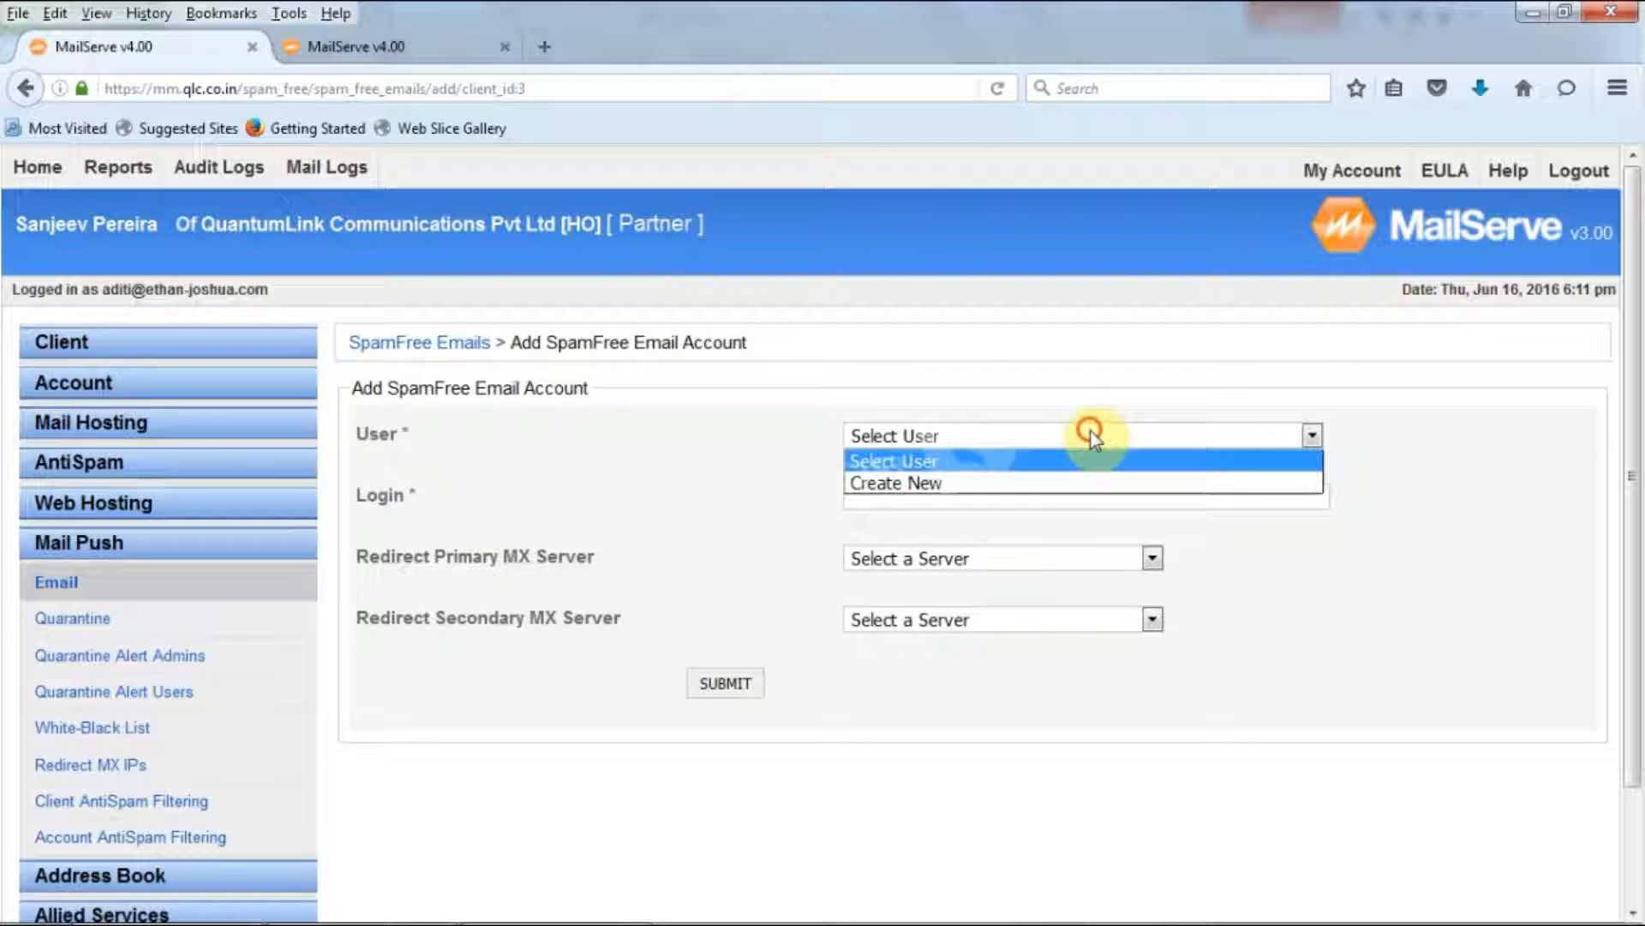
left_click(1050, 483)
left_click_drag(1631, 415, 1637, 664)
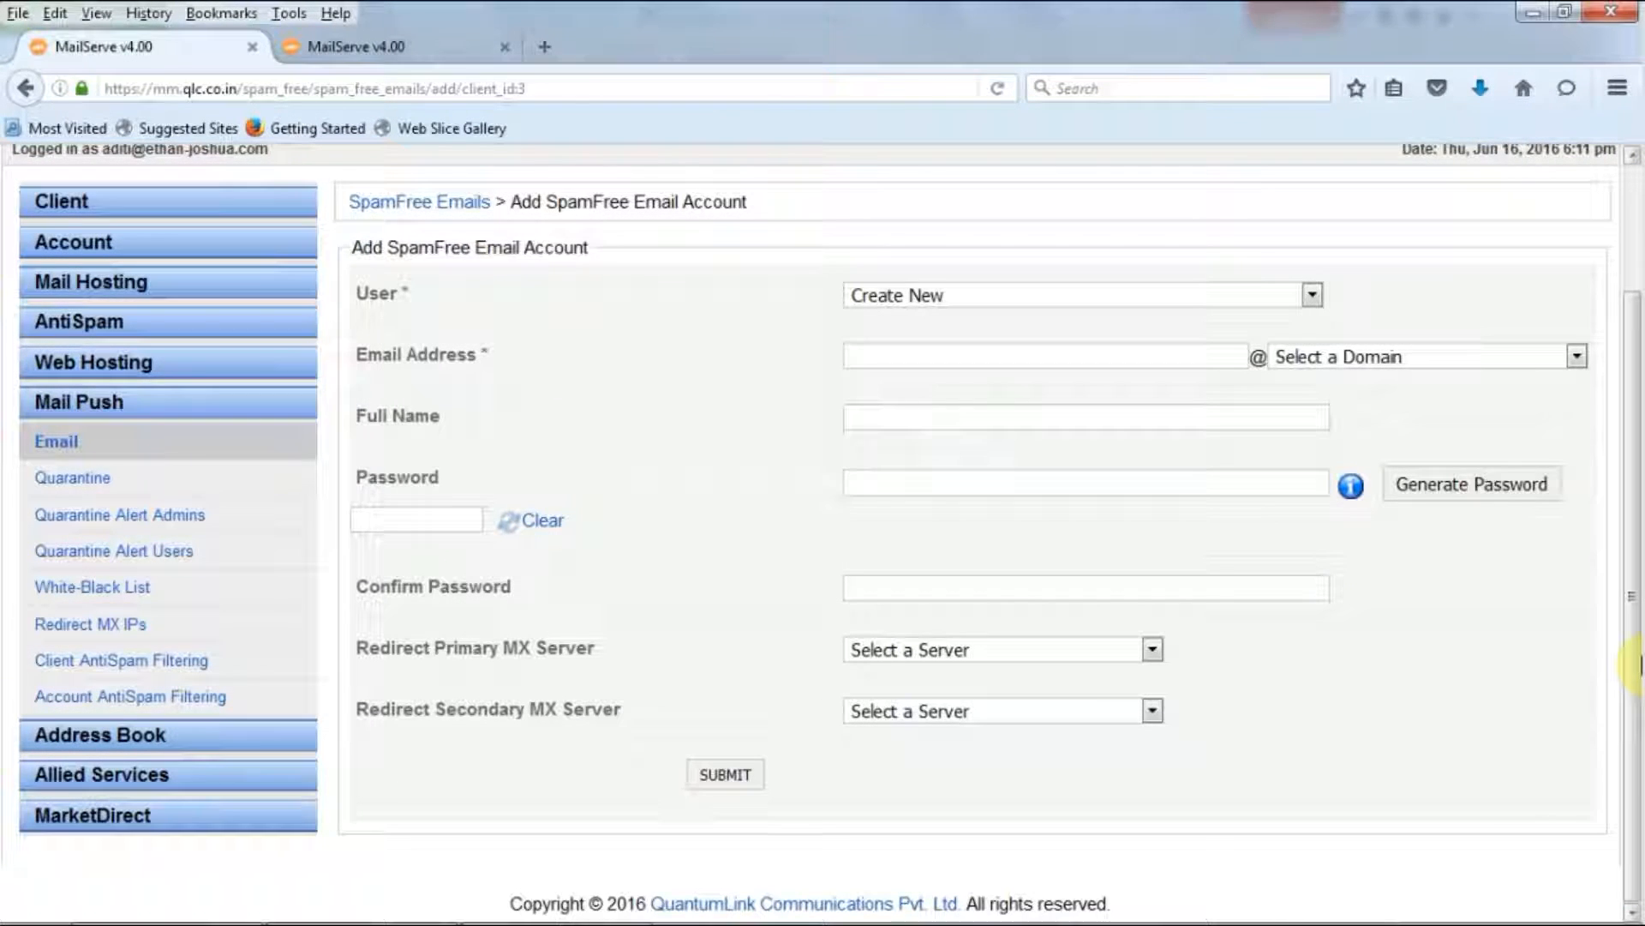